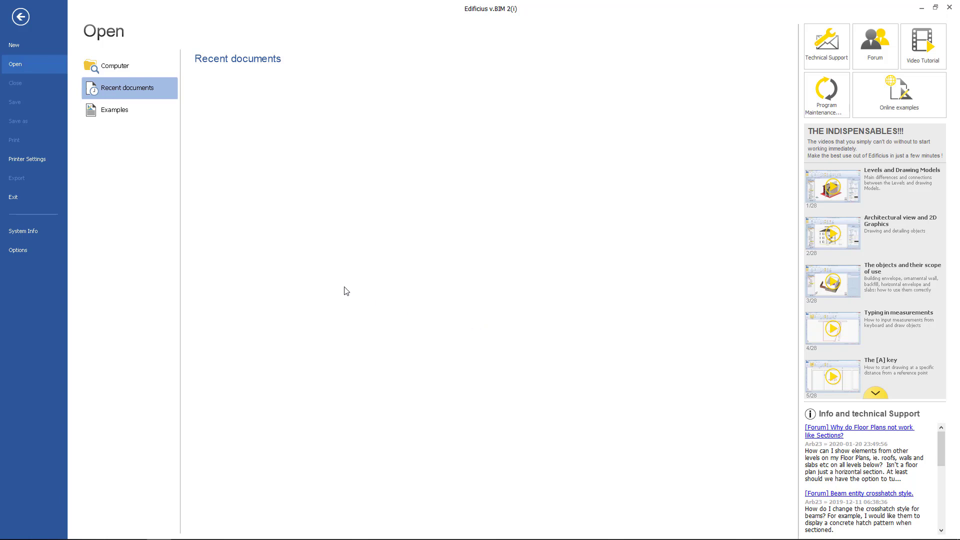
Step: Review the new-document types, the tutorial video list and the technical support forum posts on the start screen
click(31, 44)
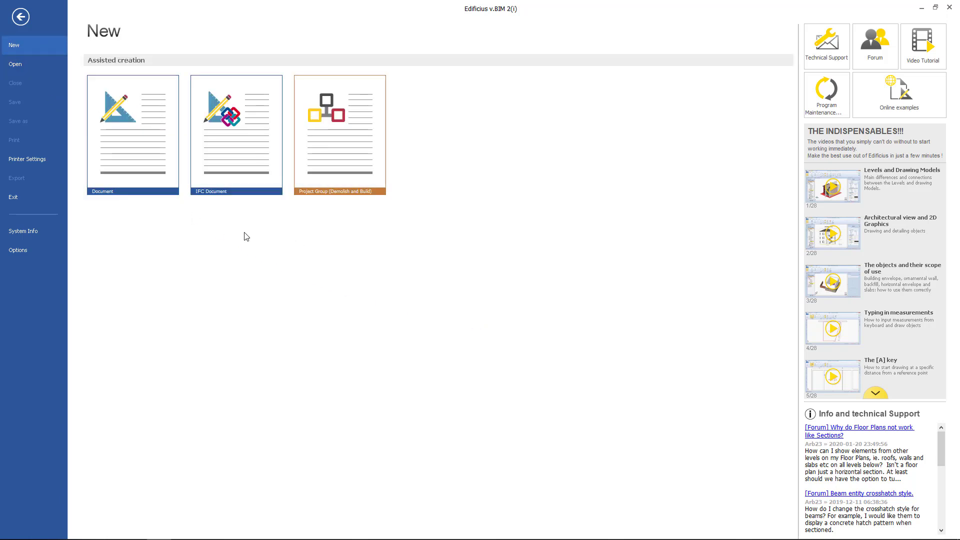
click(19, 64)
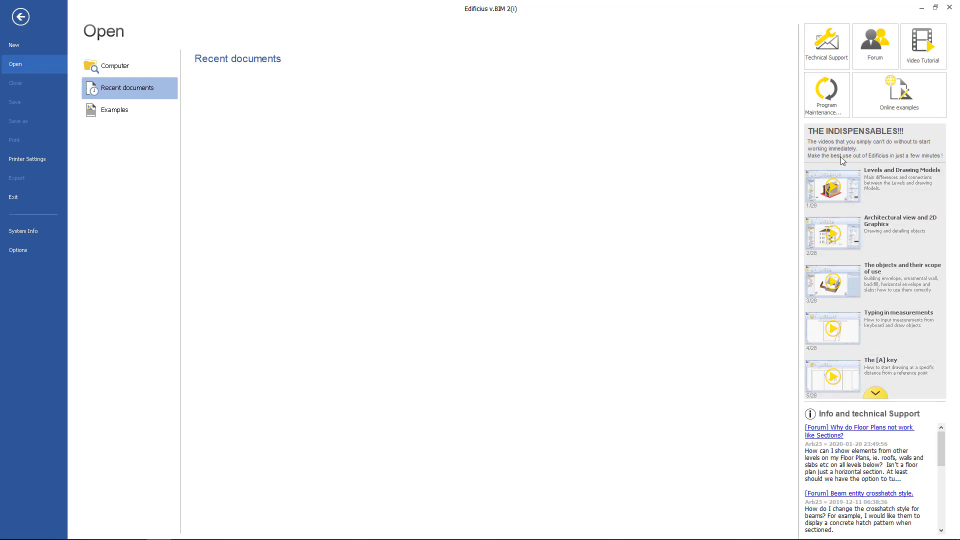
click(875, 394)
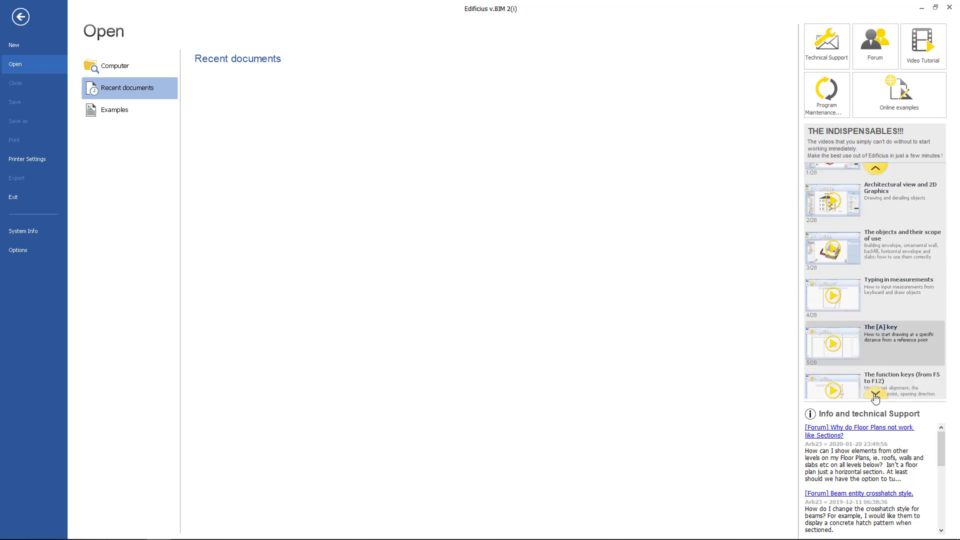
click(875, 395)
click(875, 395)
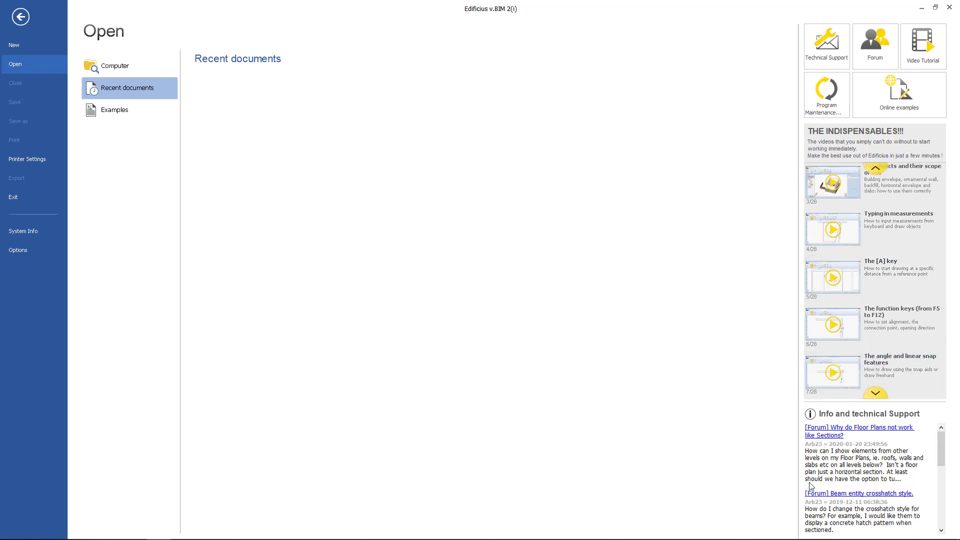
scroll(941, 494, down, 5)
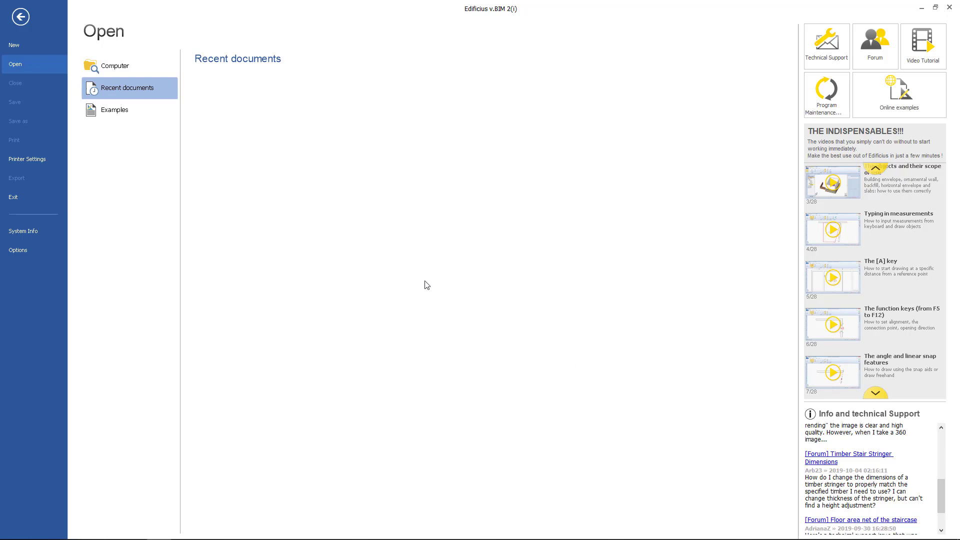
Step: Create a new project from the standard Document template
click(16, 22)
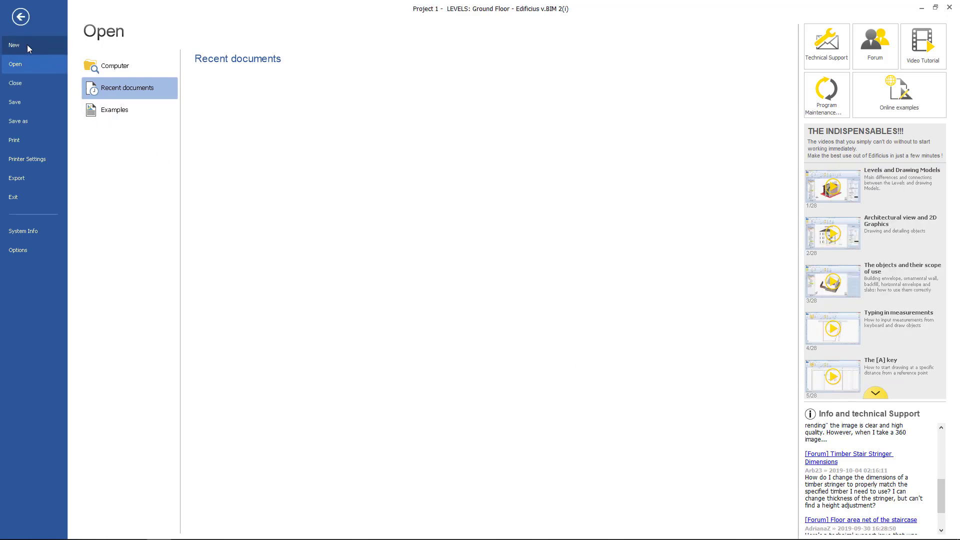
click(28, 46)
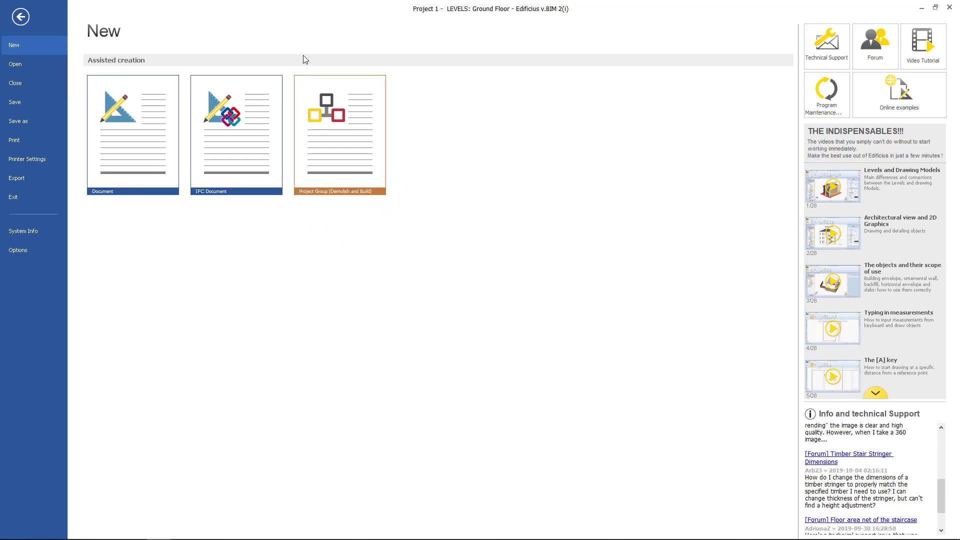
click(131, 94)
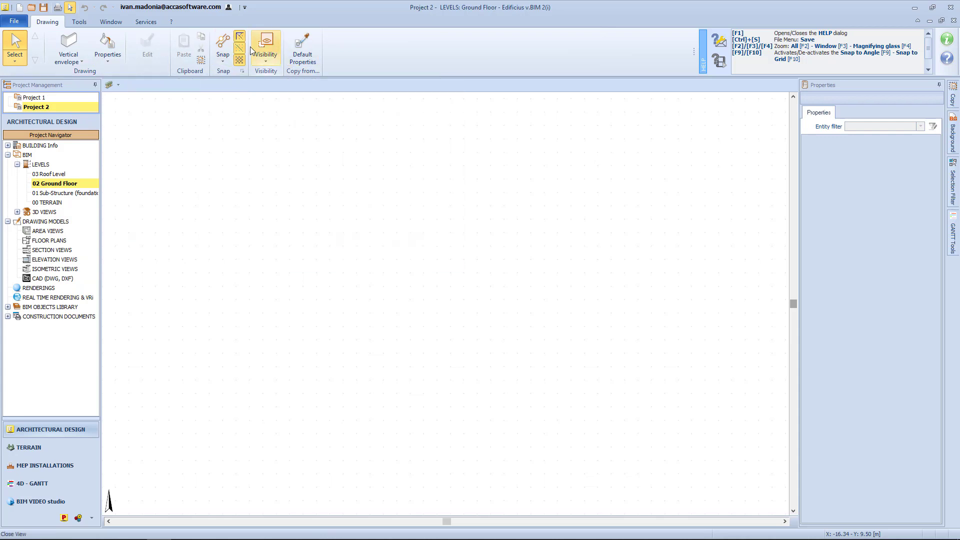
Step: Review the document's available measurement systems and units, keeping Metric and Meters
click(80, 23)
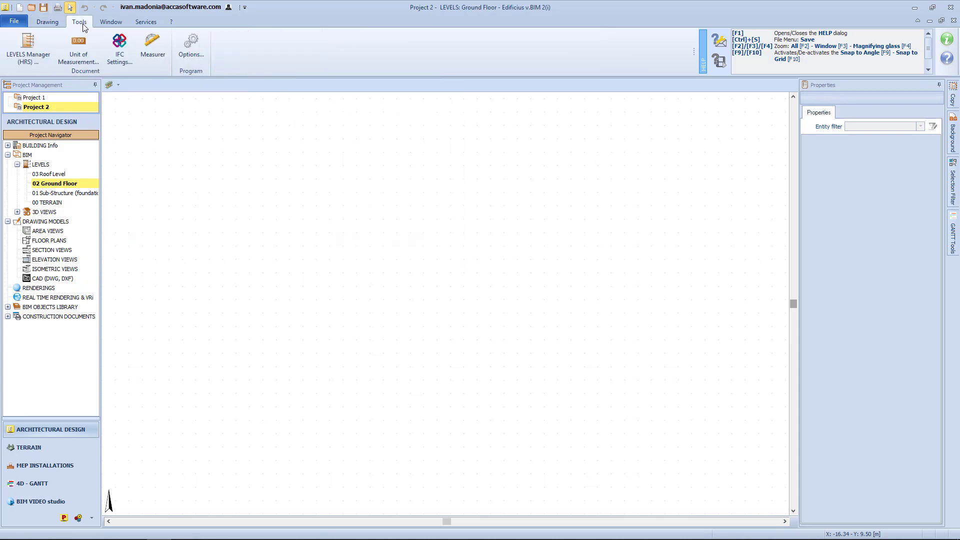
click(78, 49)
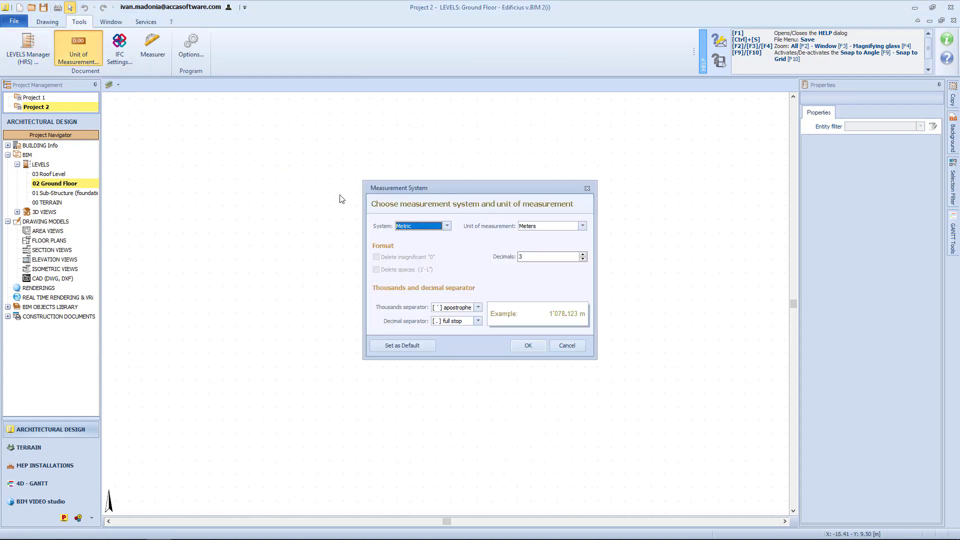
click(446, 226)
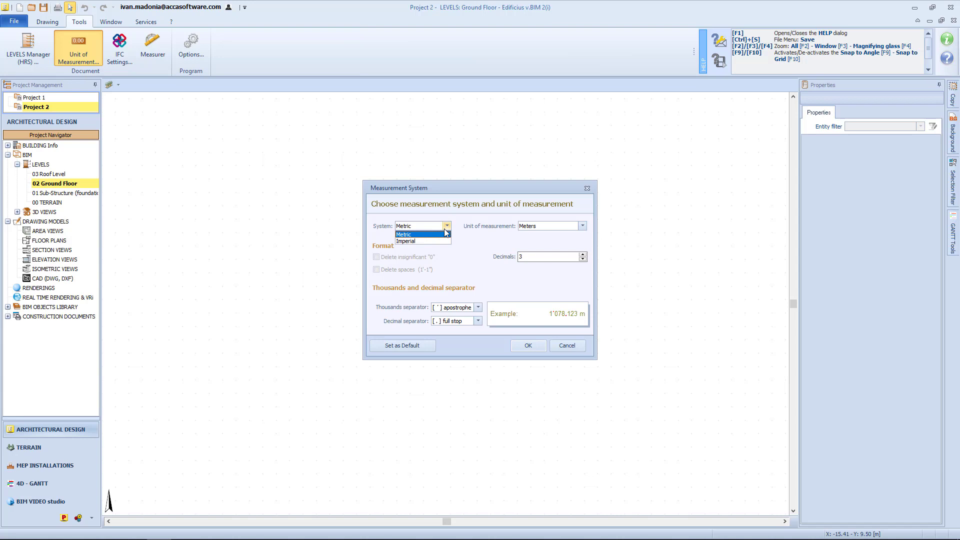
click(582, 225)
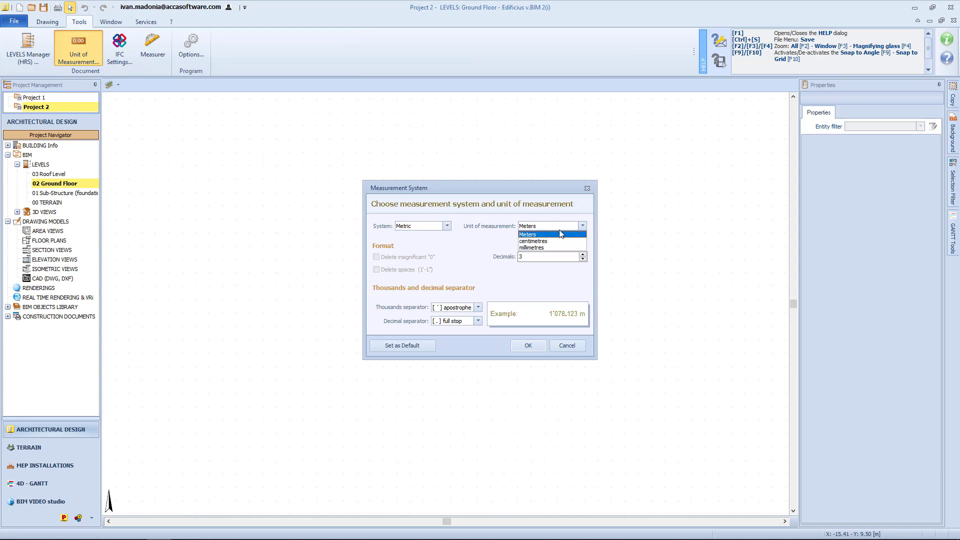
click(520, 274)
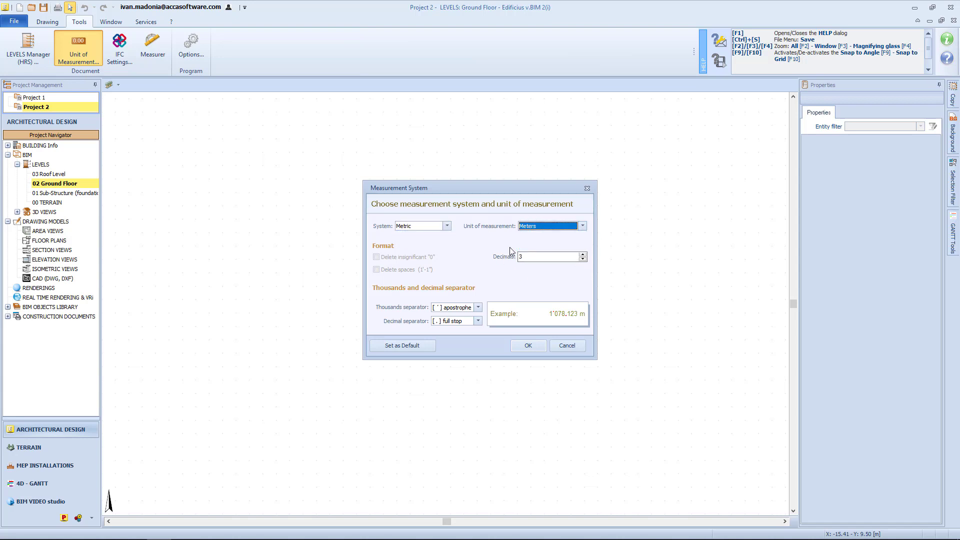
click(528, 346)
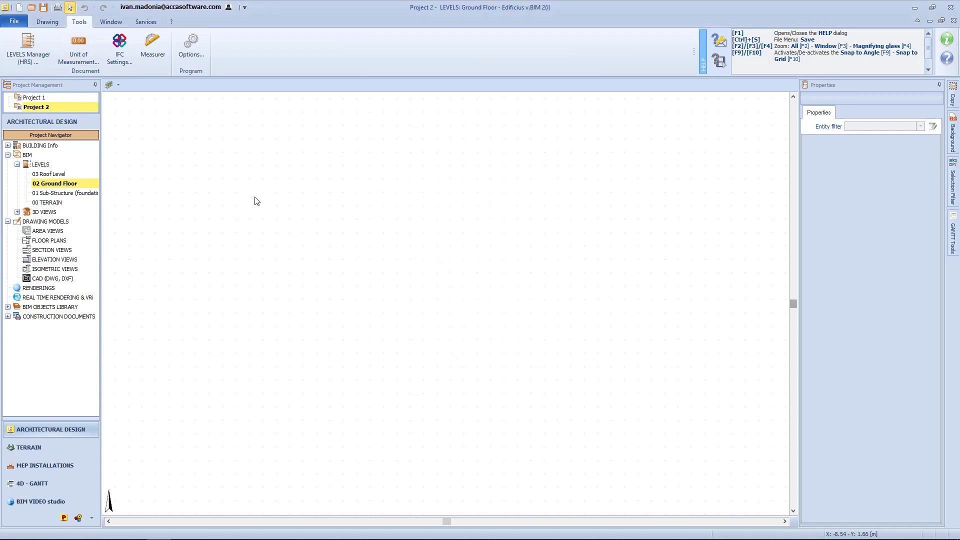
Step: Review the IFC export settings from the global settings down to the level properties
click(119, 47)
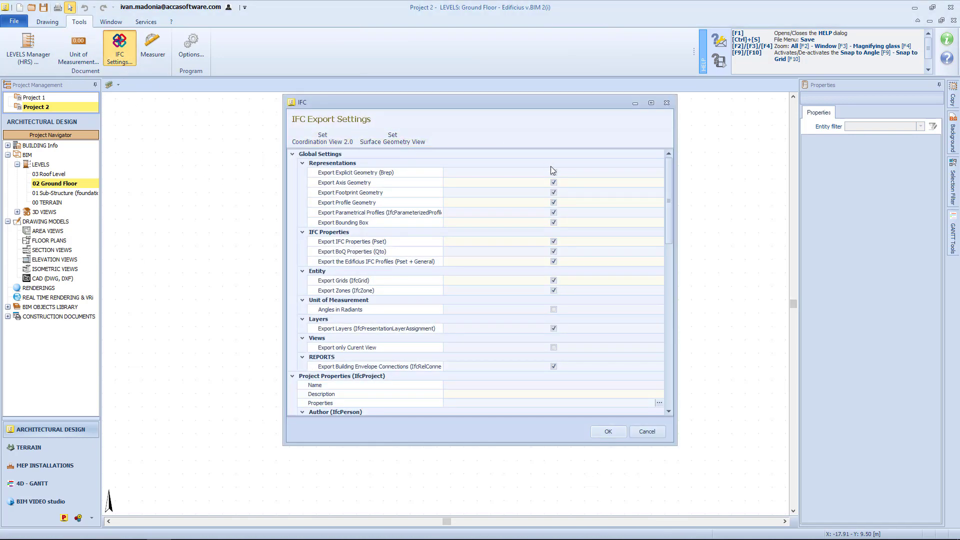
drag(669, 236, 670, 397)
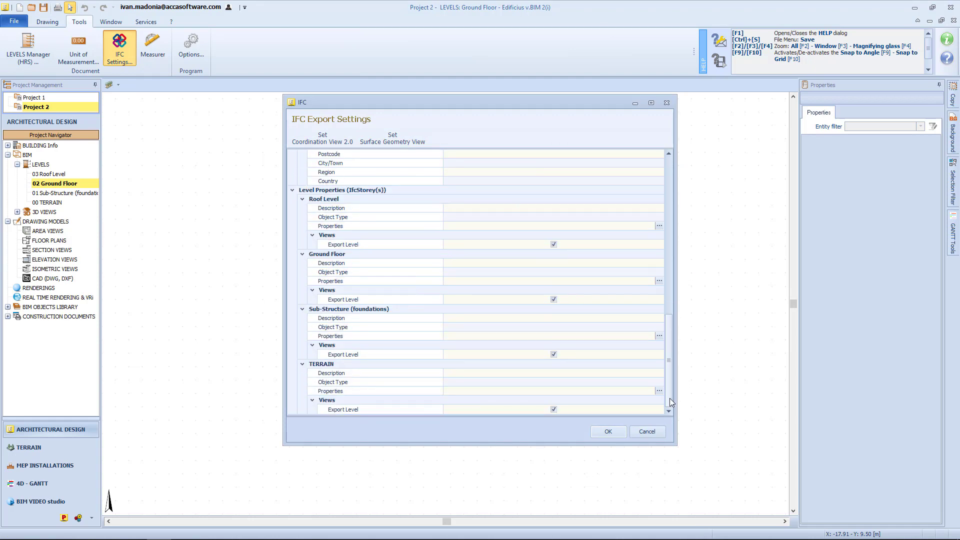
click(602, 433)
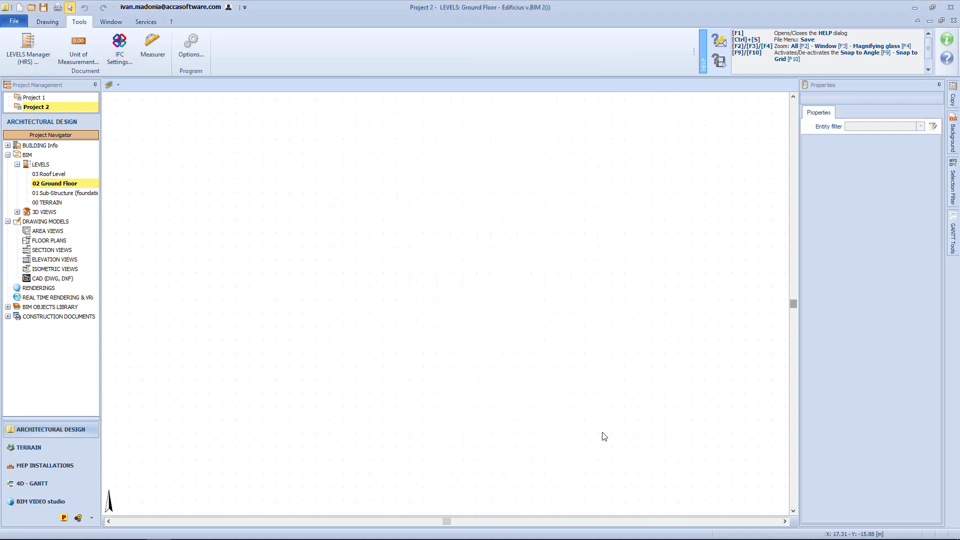
Step: Review the General, Interface and Notifications preferences in the program options without changing them
click(191, 50)
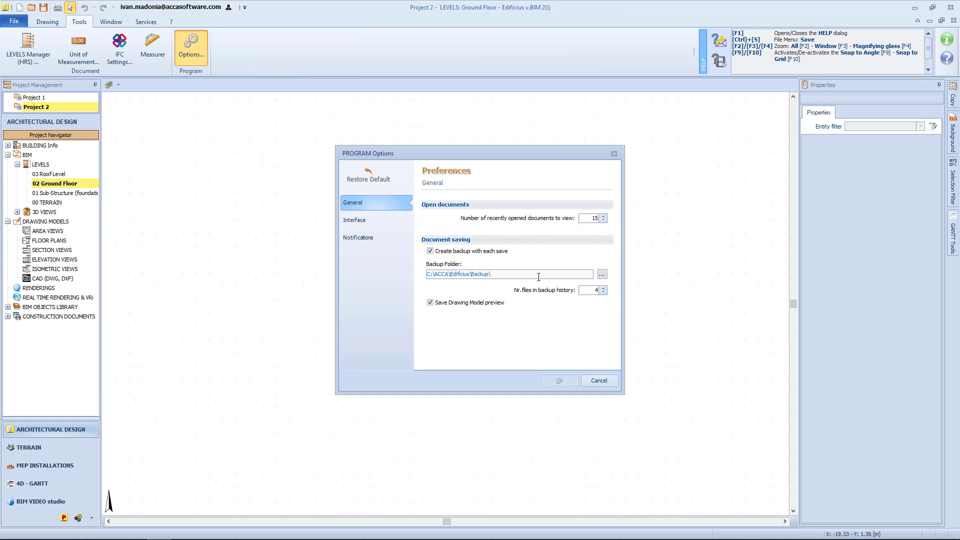
click(383, 220)
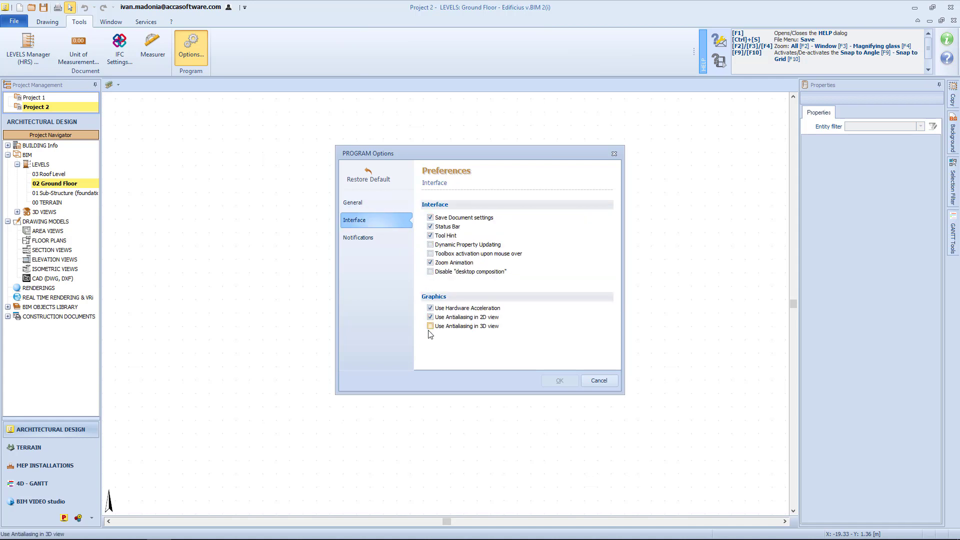
click(374, 236)
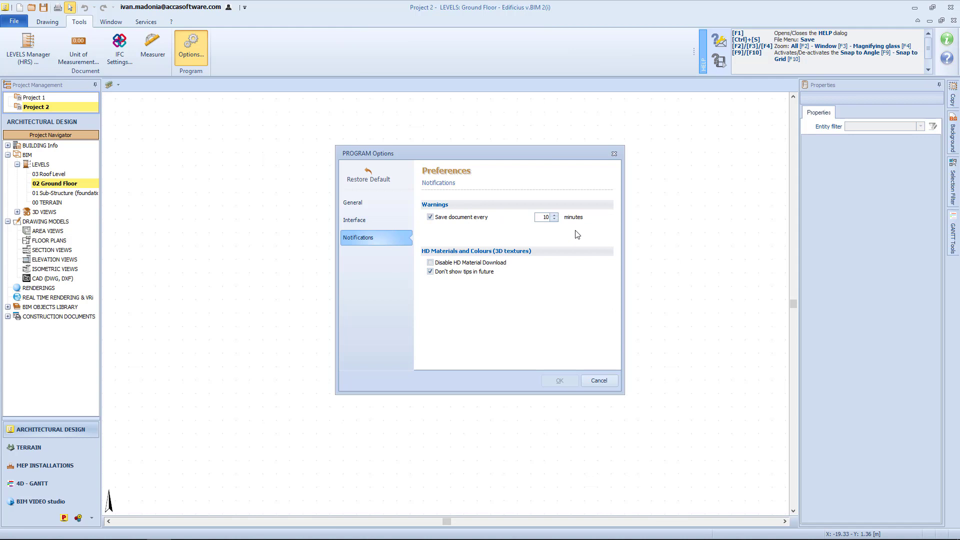
click(598, 381)
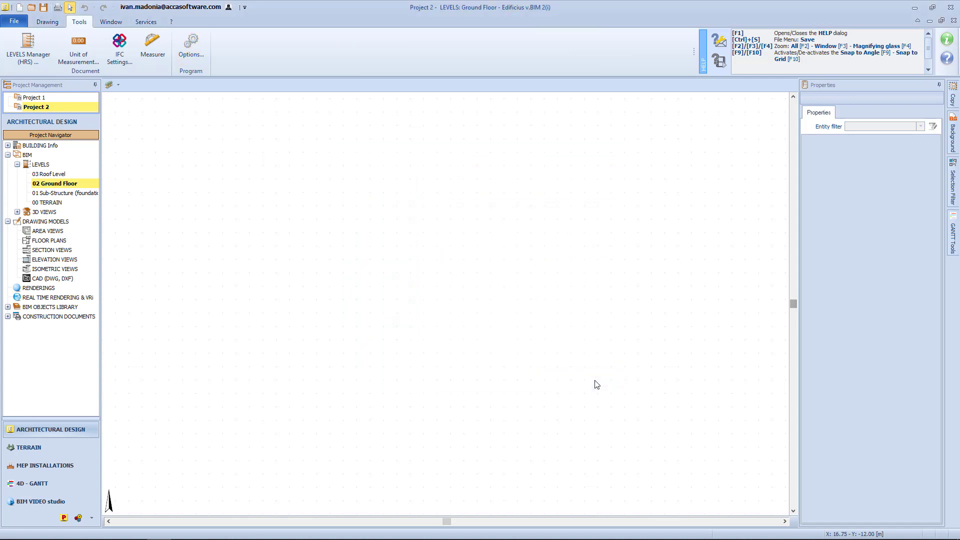
Step: Review the window arrangement, BIM-voyager service and quick help commands, and return to the drawing commands
click(118, 24)
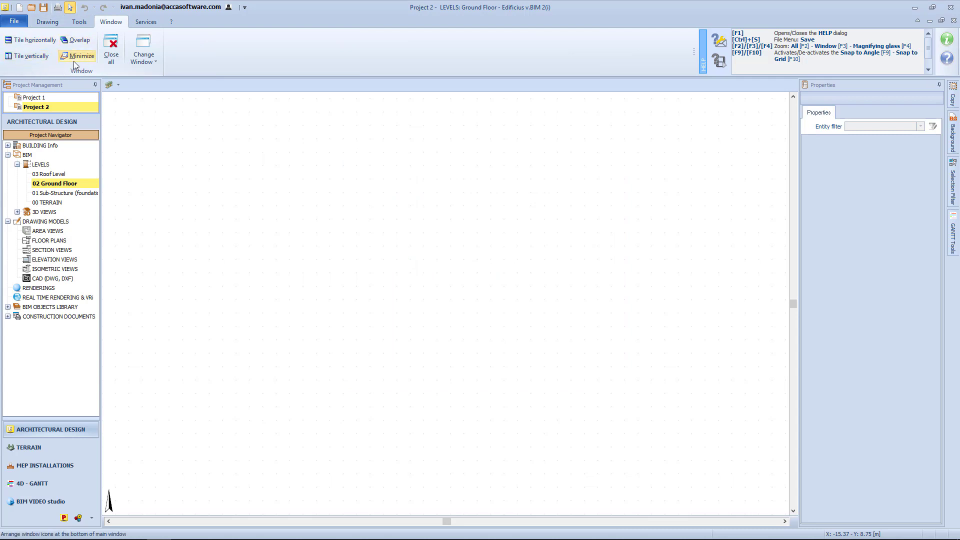
click(149, 23)
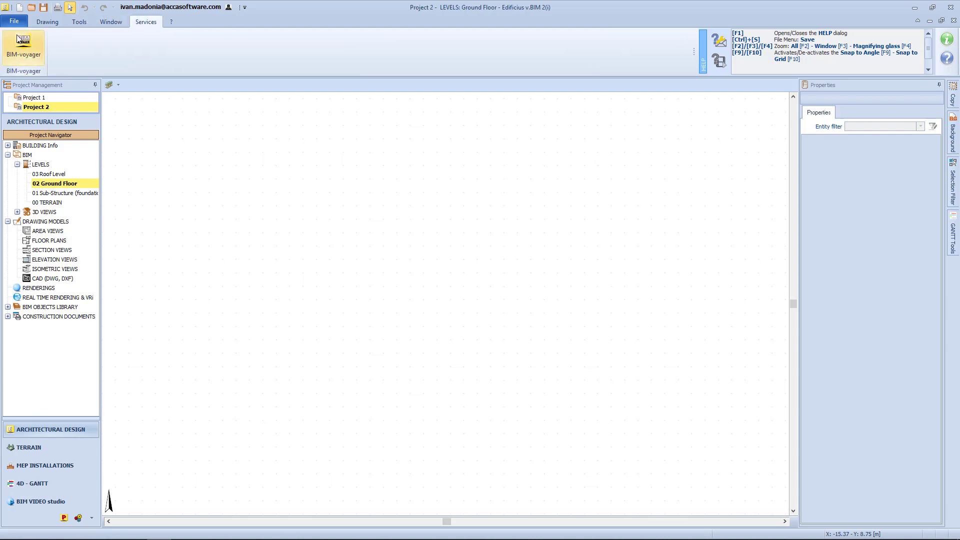
click(172, 22)
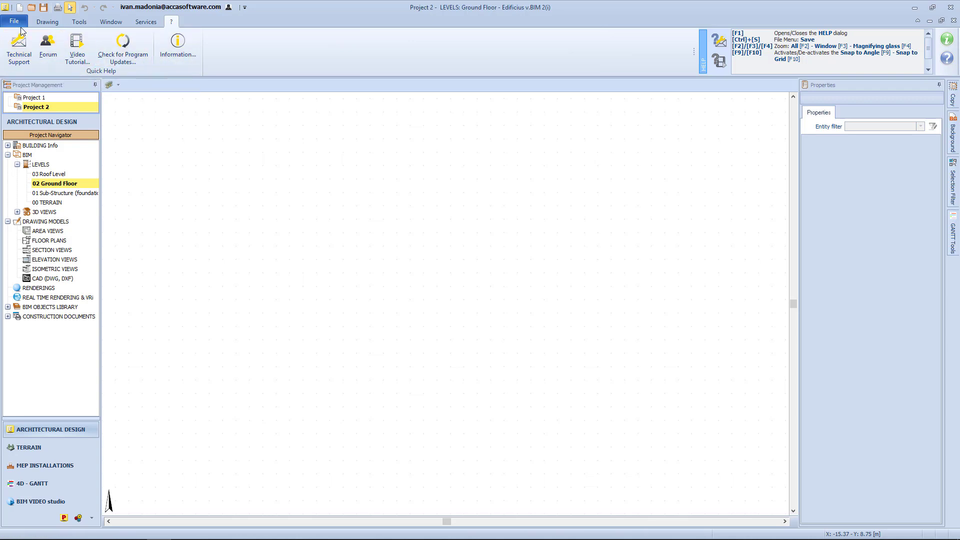
click(48, 22)
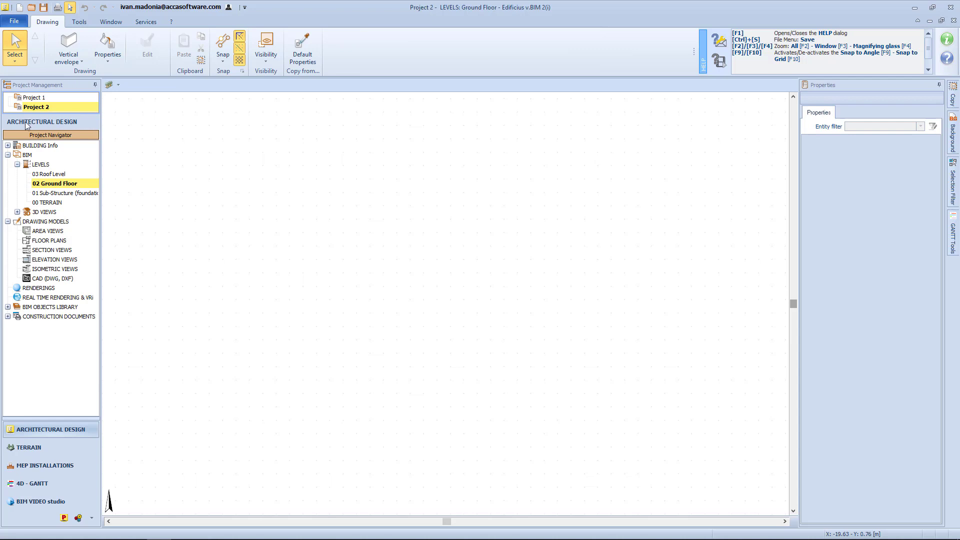
Step: Expand the BIM objects library, construction documents, 3D views and building info branches of the project tree
double_click(30, 306)
click(17, 212)
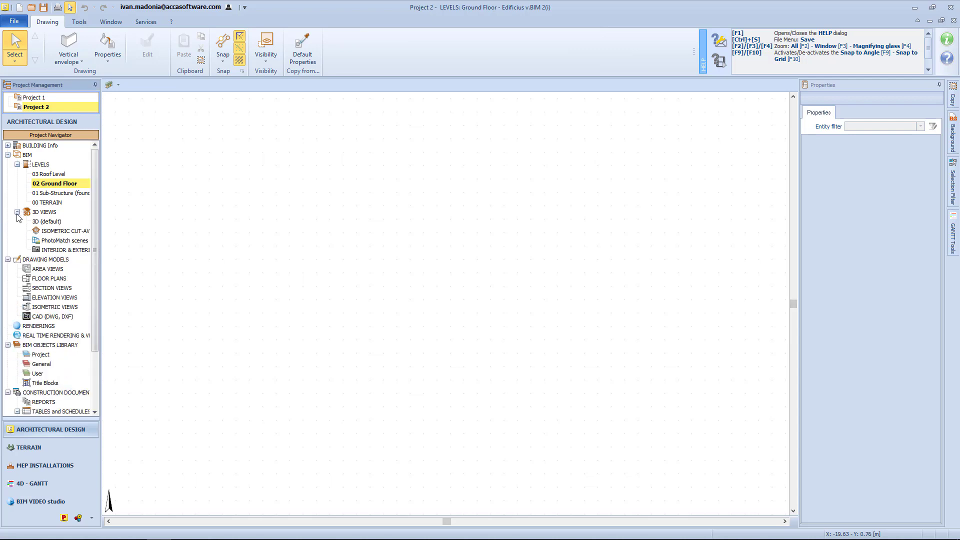
double_click(23, 146)
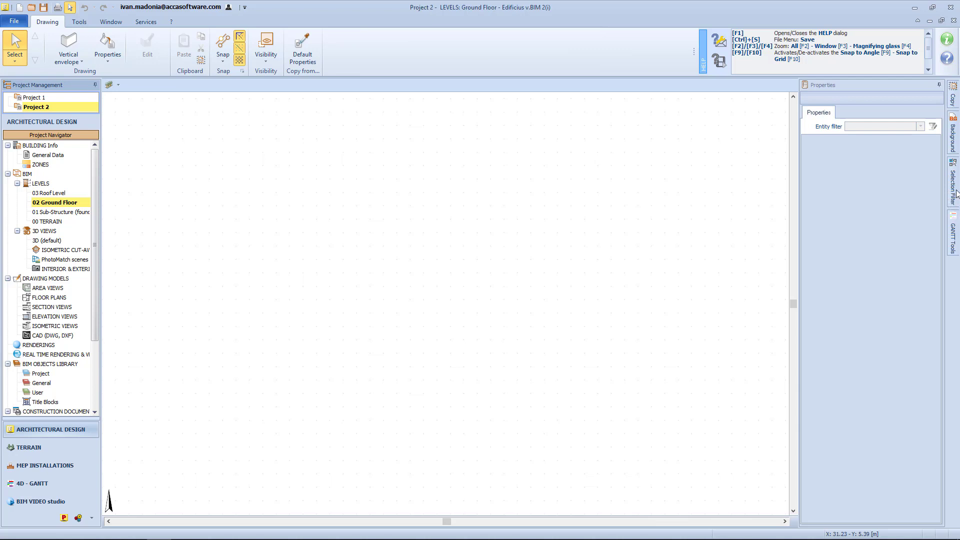
Step: In Project 1, draw a straight horizontal Vertical envelope wall about 3.6 m long on the Ground Floor level
click(33, 97)
click(74, 60)
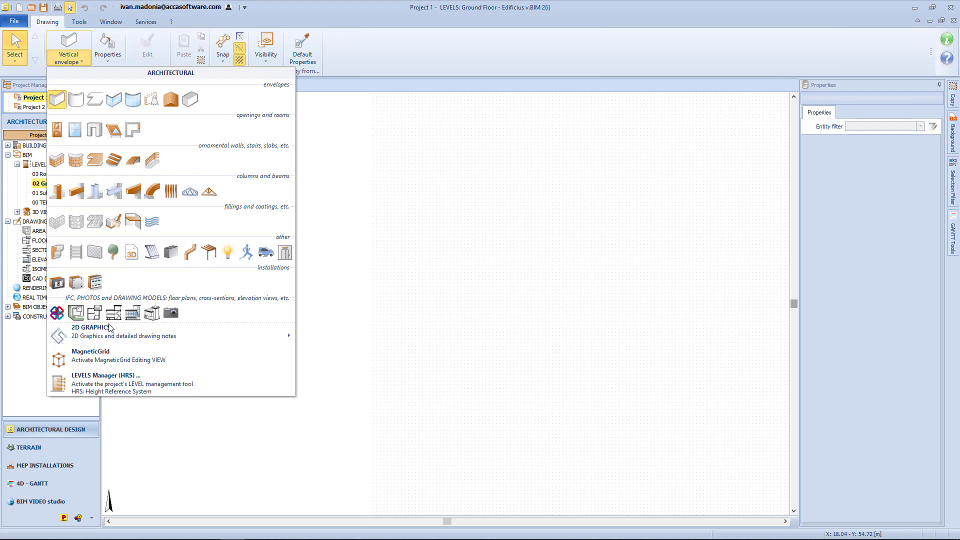
mouse_move(240, 330)
click(58, 100)
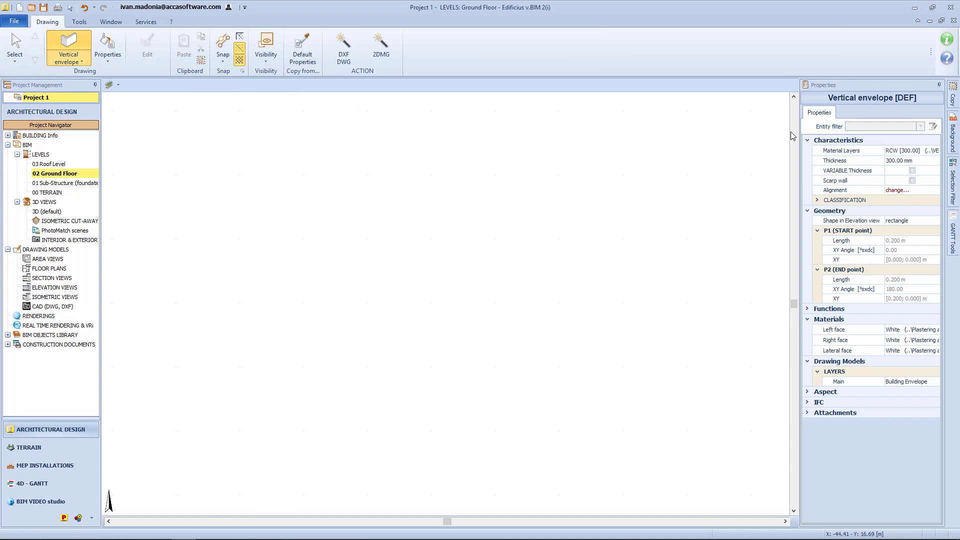
click(818, 402)
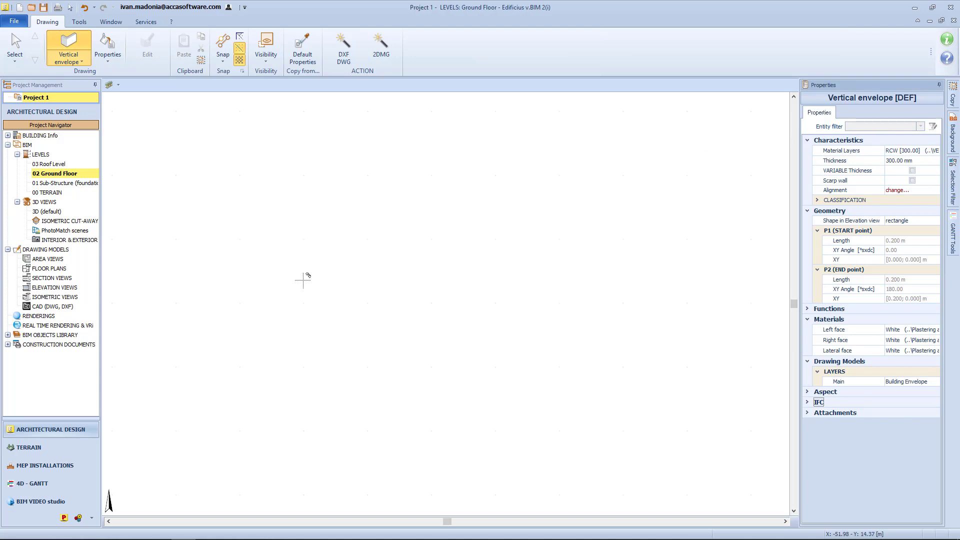
click(259, 297)
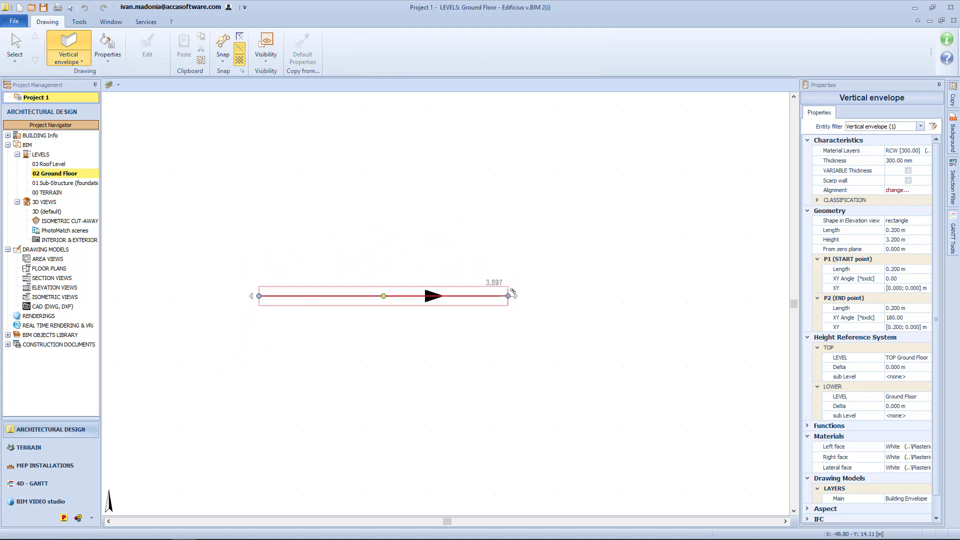
click(495, 293)
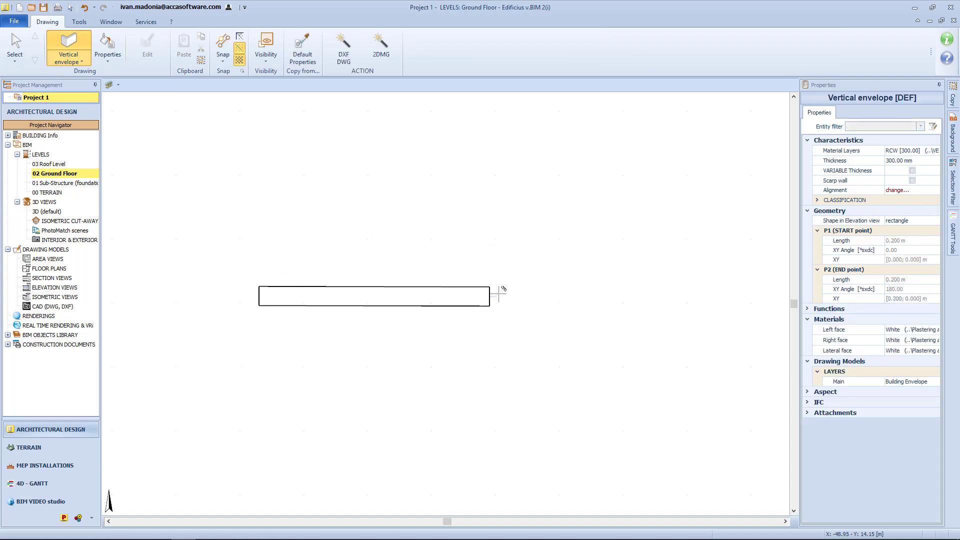
key(Escape)
Step: Select the drawn wall, show the Ground Floor plan together with the default 3D view, and make the 3D view active
click(448, 295)
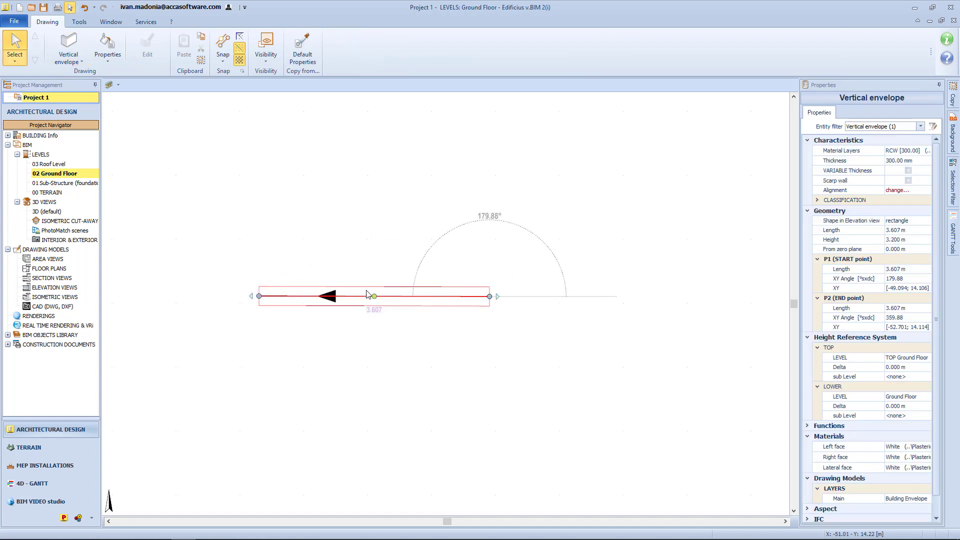
key(alt+F2)
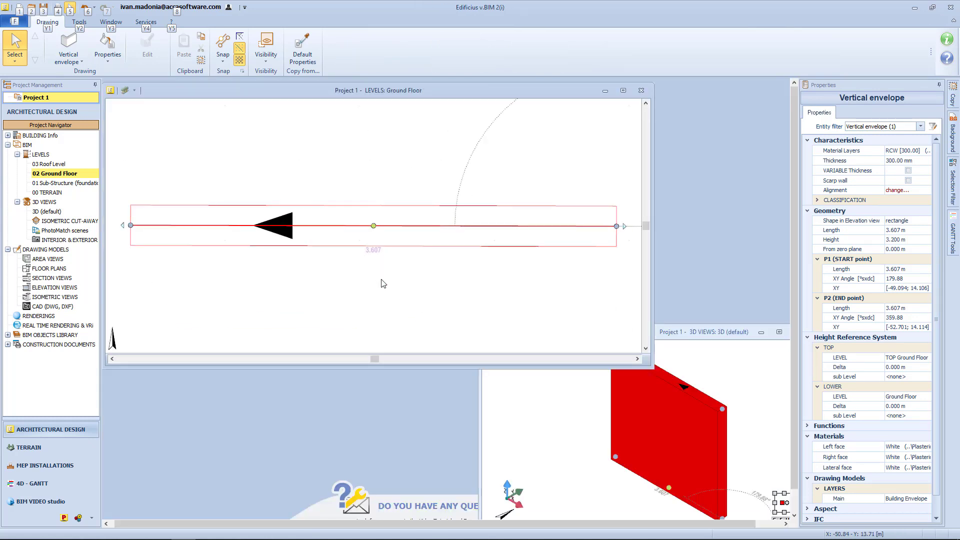
click(675, 340)
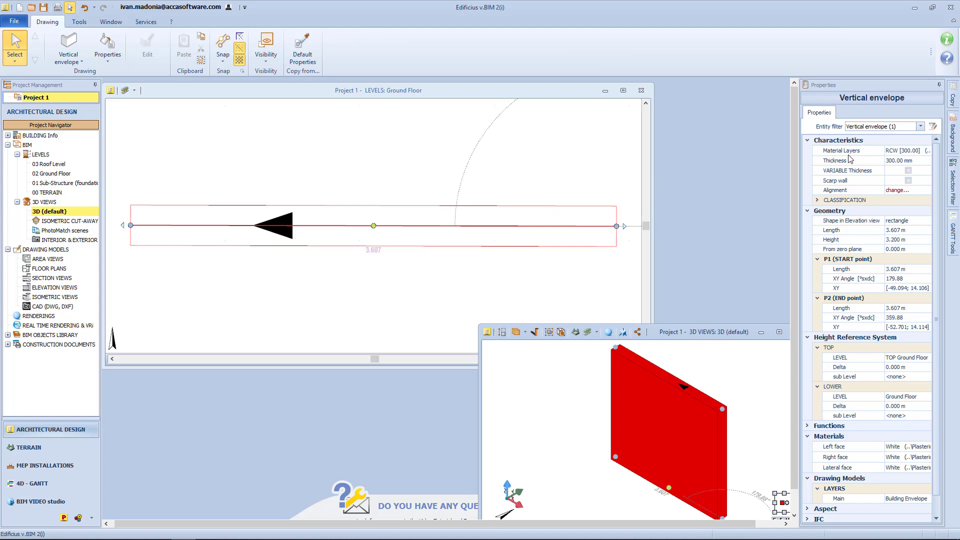
Step: Assign the Insulated rubble masonry [440.00] material layers from the BIM Objects Library to the selected wall
click(823, 151)
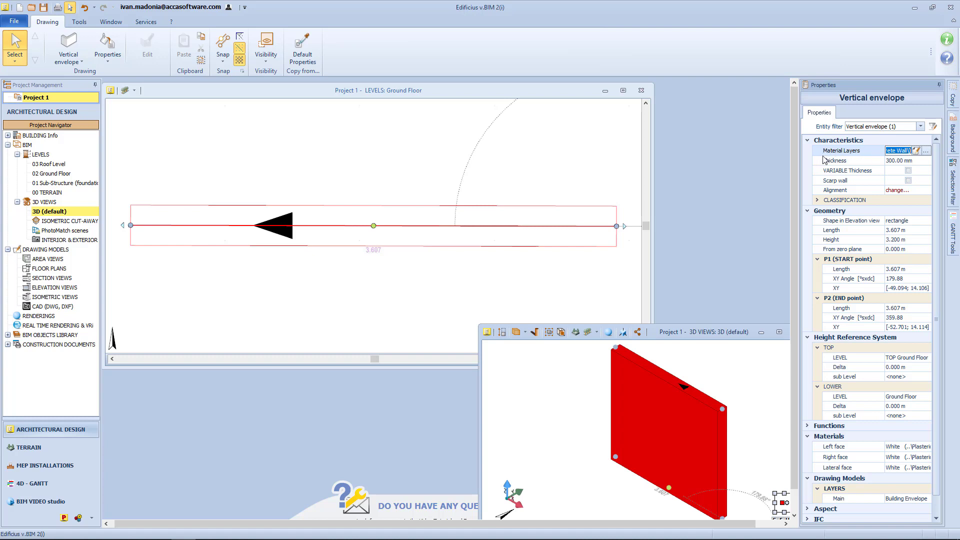
click(928, 152)
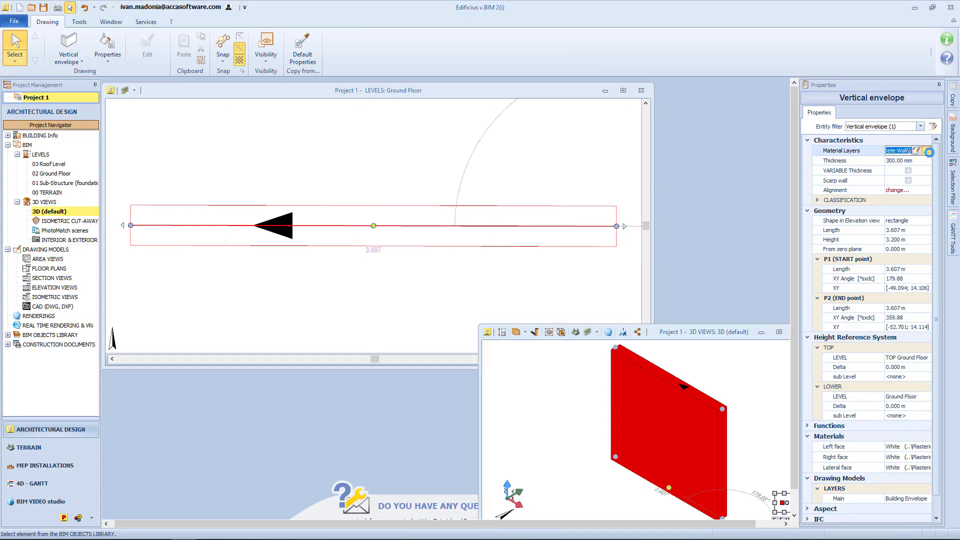
scroll(888, 116, down, 2)
scroll(890, 116, down, 2)
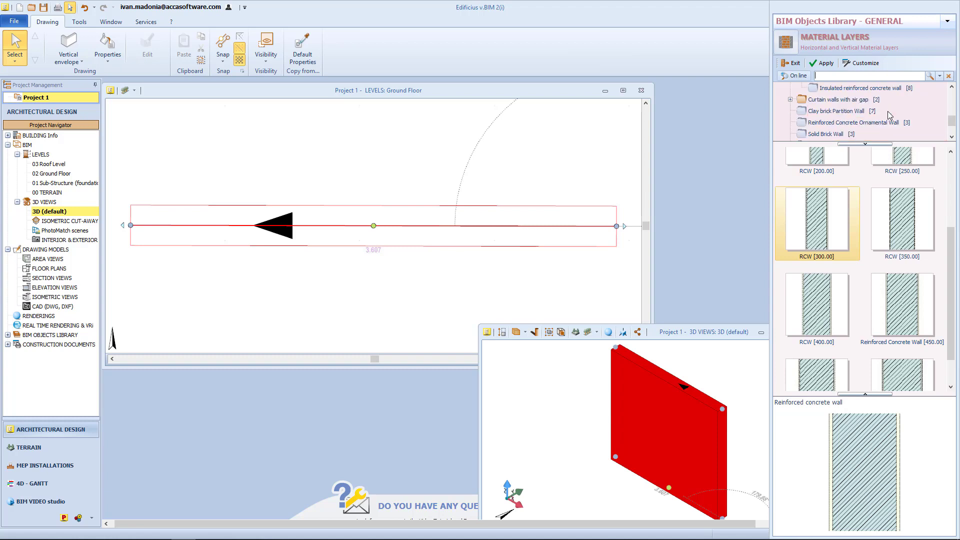
drag(955, 117, 955, 95)
click(812, 135)
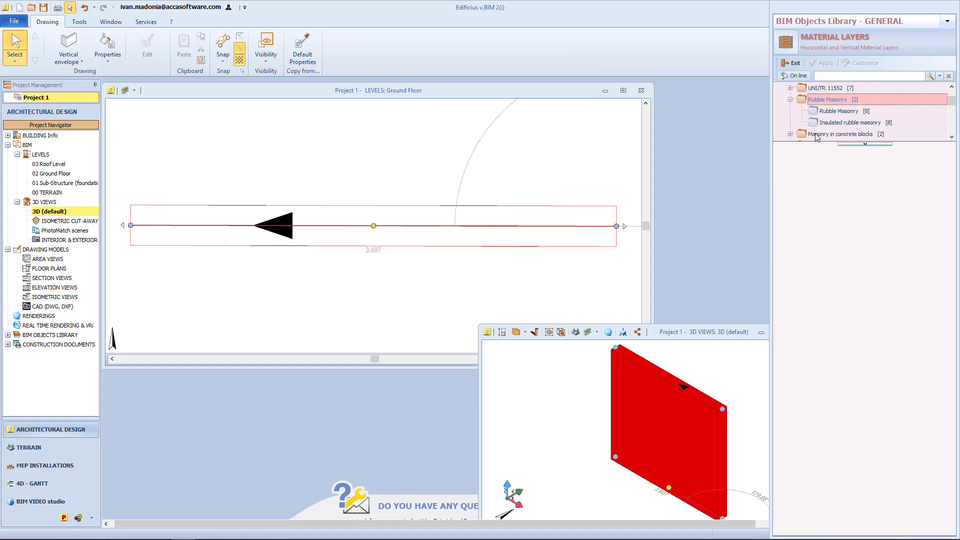
click(860, 123)
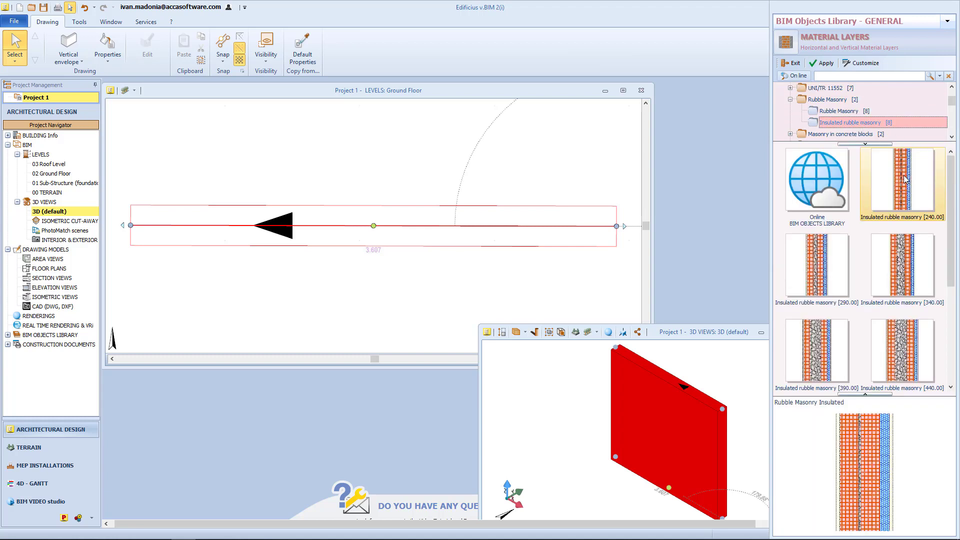
click(936, 153)
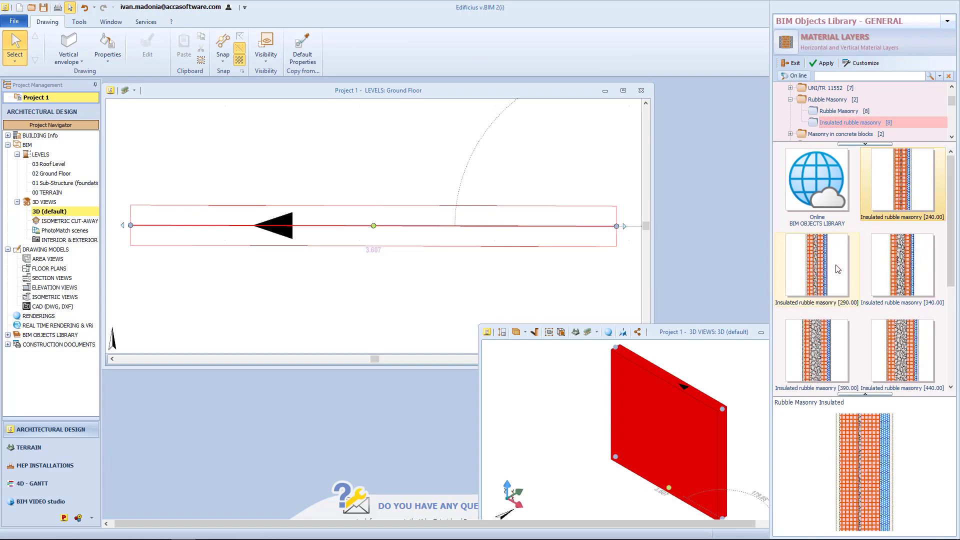
scroll(900, 226, down, 3)
click(899, 226)
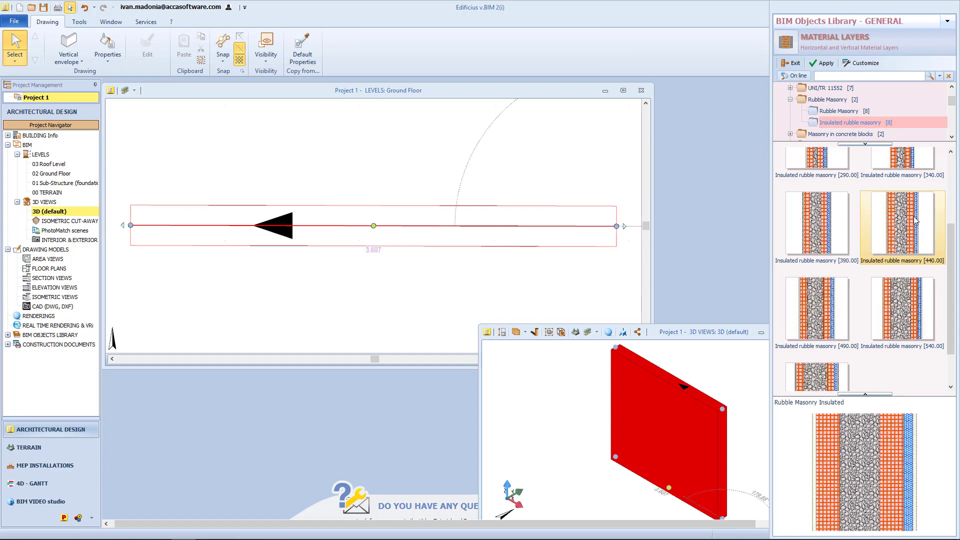
click(832, 68)
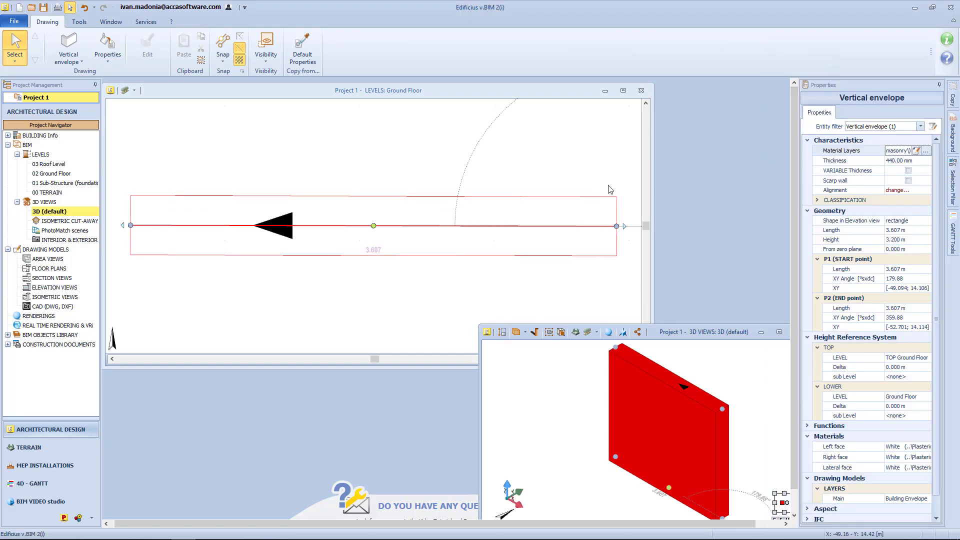
Step: Set the wall's thickness to 300 mm
click(925, 162)
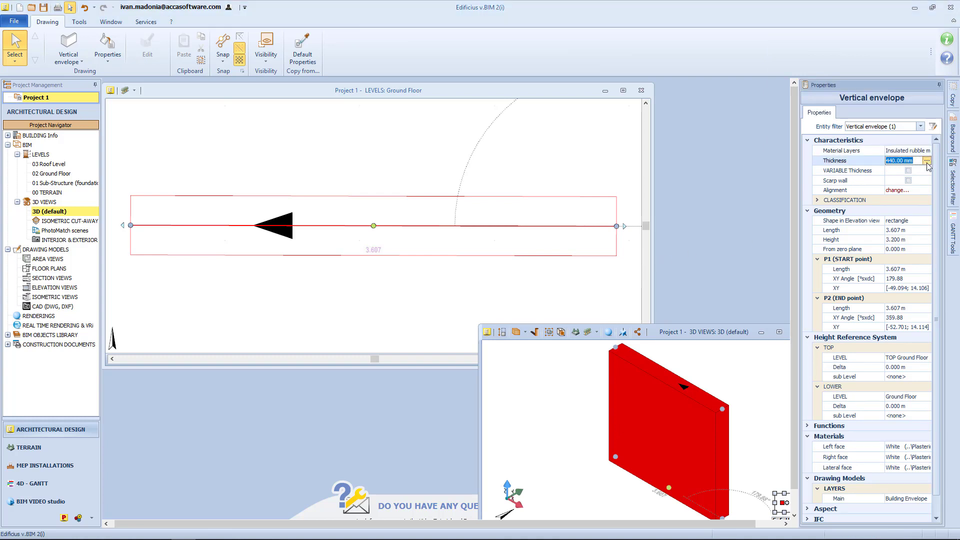
click(927, 161)
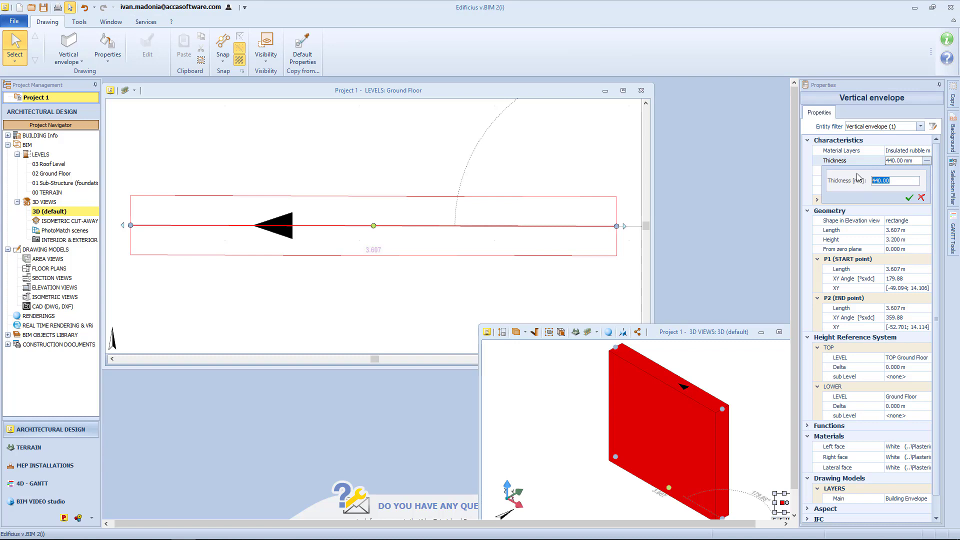
text(300)
key(Return)
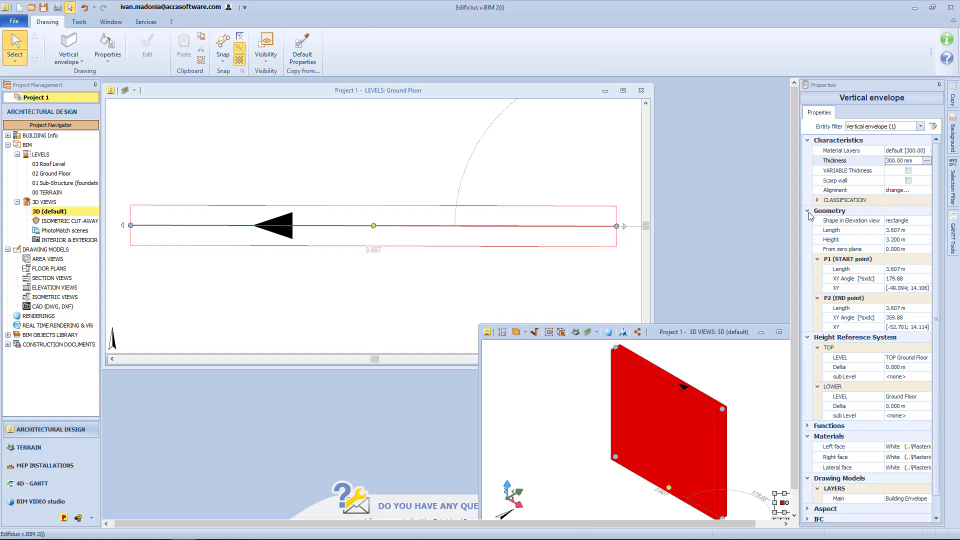
Step: Enable variable thickness and splay the wall's start end, moving its face corners about 0.336 m and 0.451 m from the axis
click(908, 171)
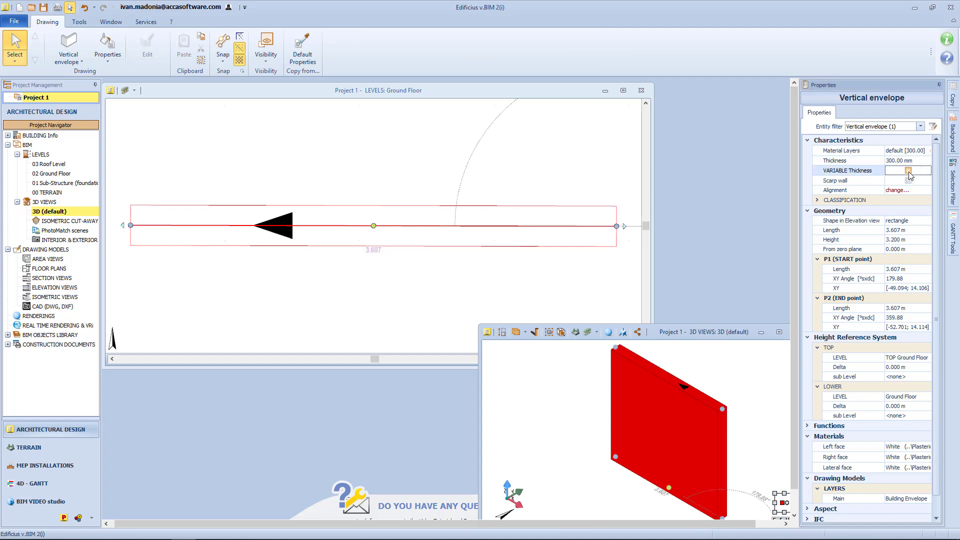
click(908, 171)
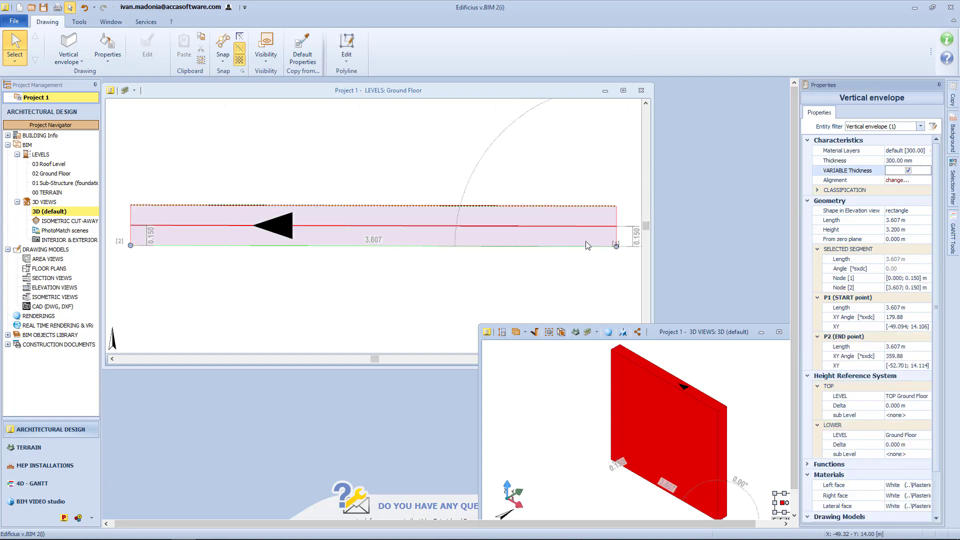
click(535, 206)
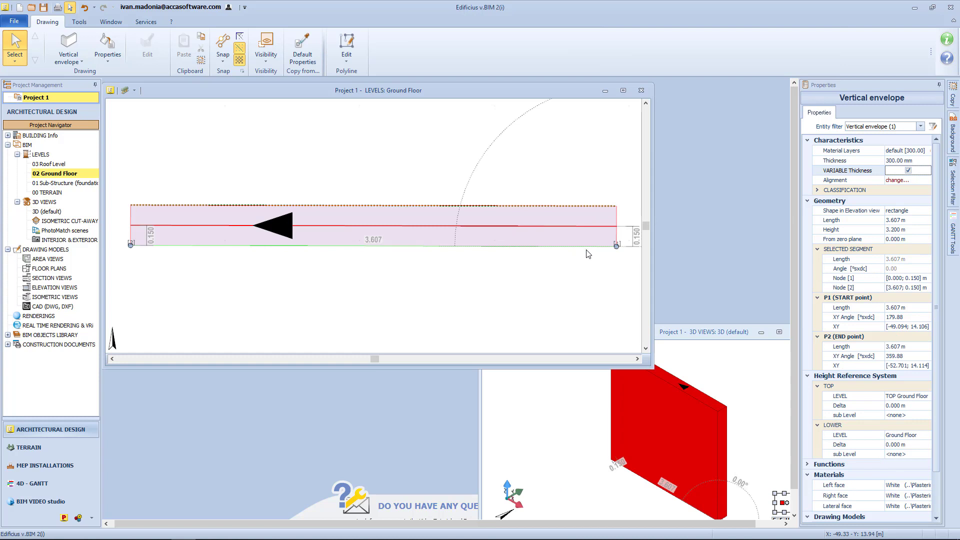
drag(617, 246, 608, 268)
drag(617, 205, 619, 164)
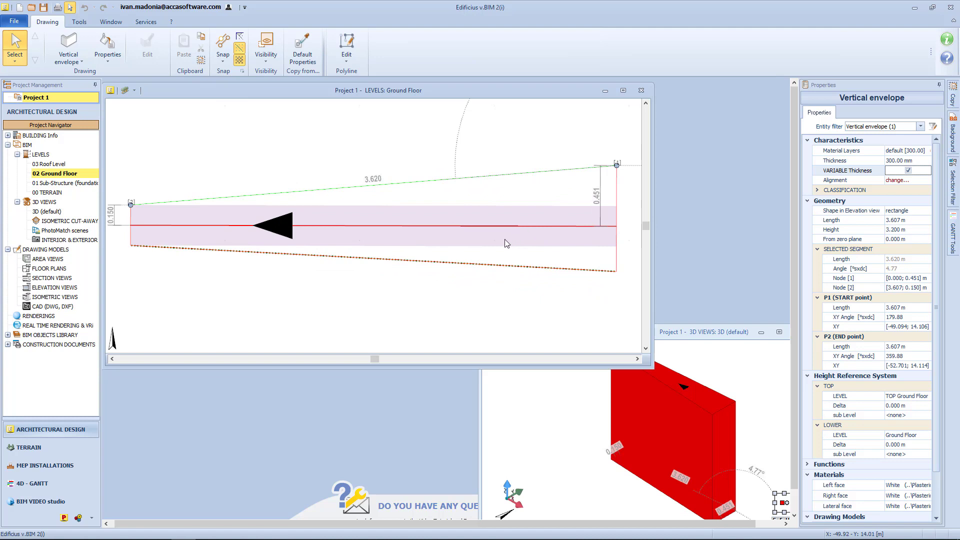
Step: Insert a node in the wall's lower edge and move it outward to about 0.529 m from the axis
click(445, 262)
right_click(445, 263)
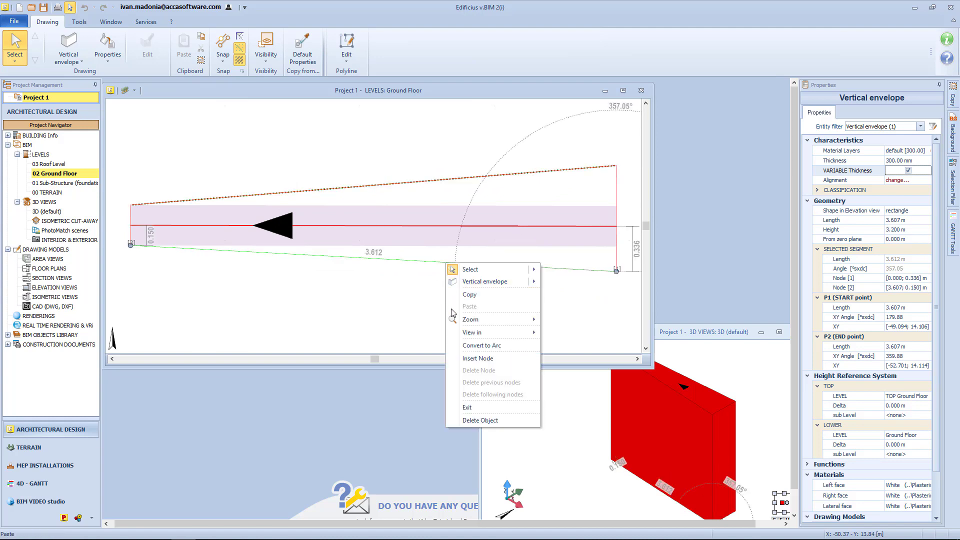
click(523, 360)
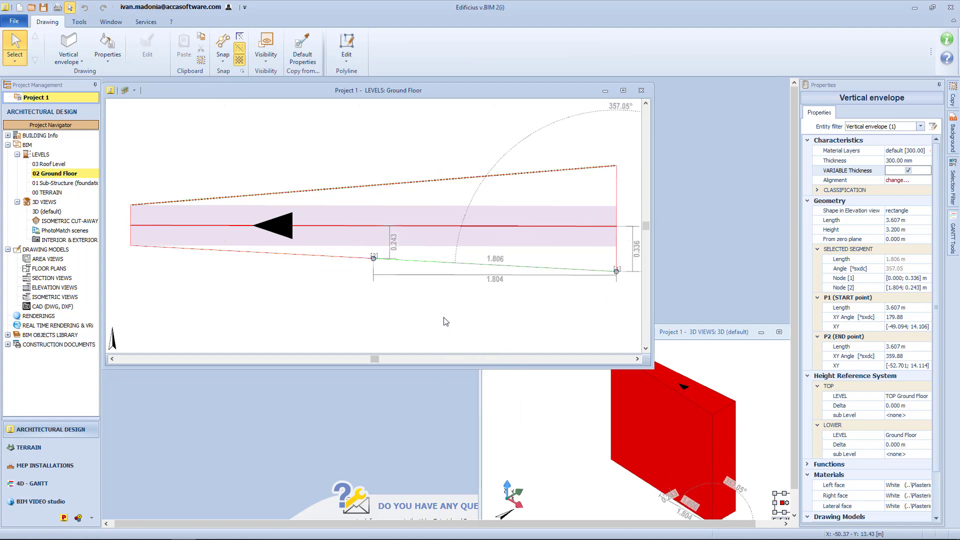
drag(376, 253, 390, 293)
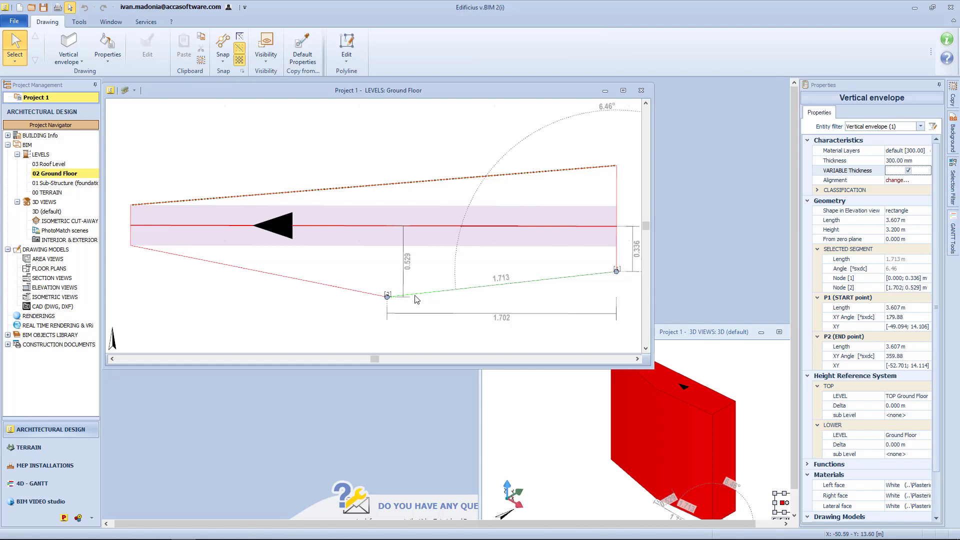
Step: Convert the lower edge segment nearest the start point to an outward arc with a radius of about 2.59 m
right_click(509, 287)
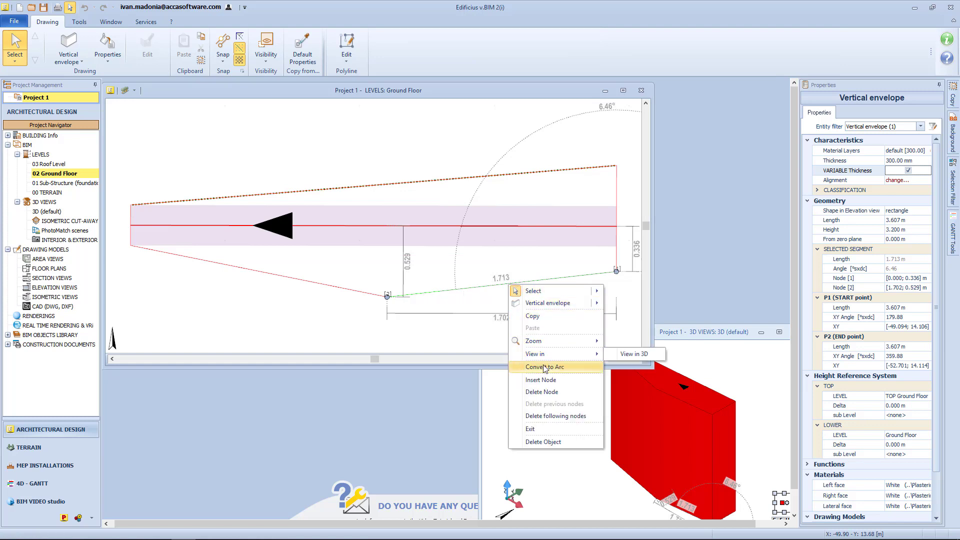
click(544, 368)
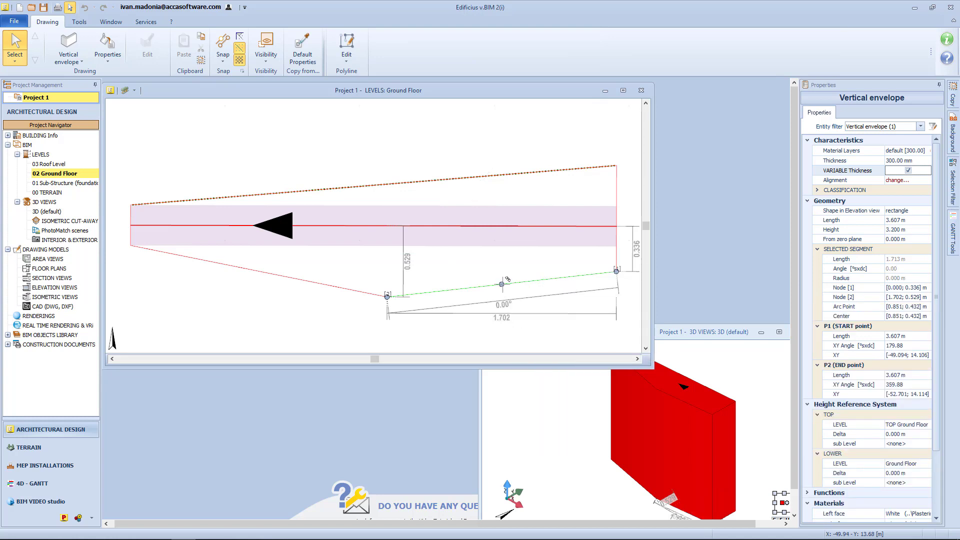
click(534, 299)
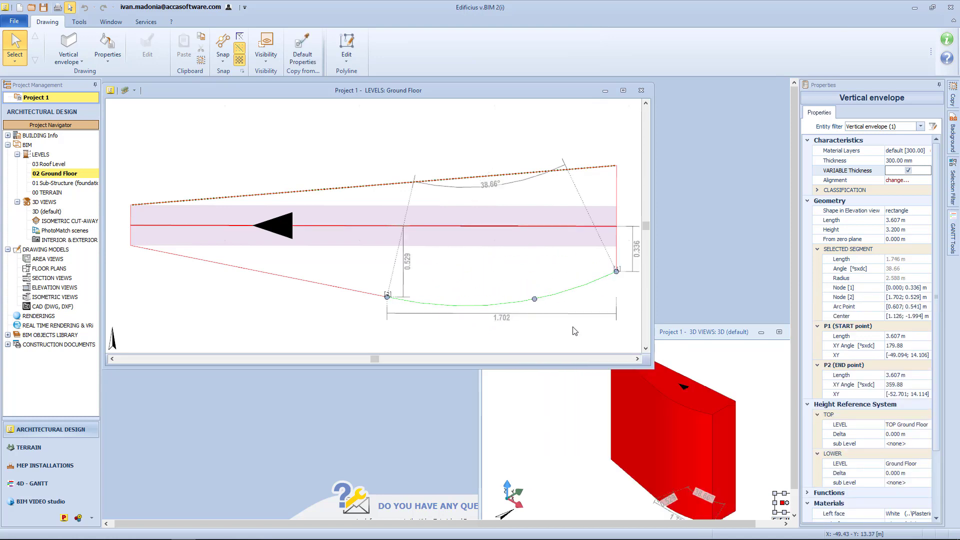
Step: Inspect the reshaped wall in the 3D view and turn off its variable thickness
click(678, 335)
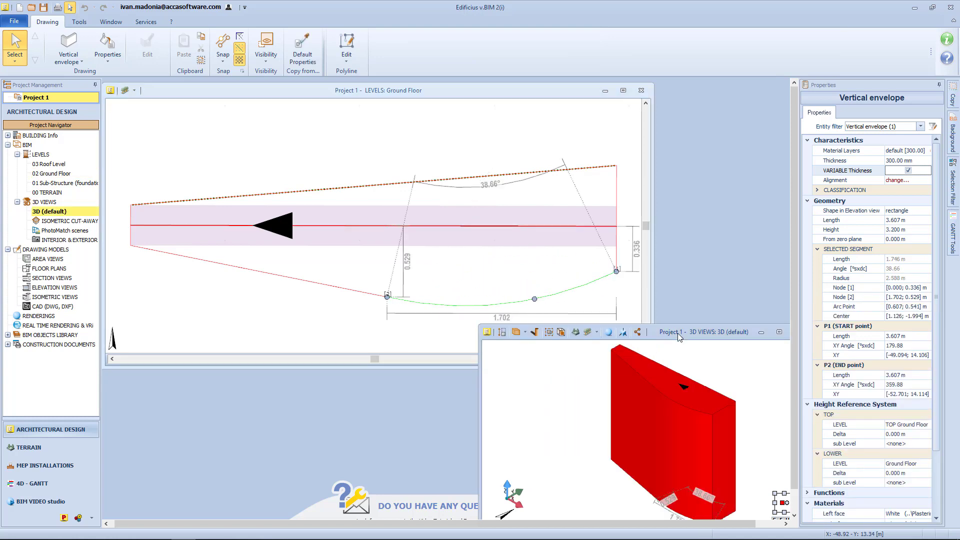
click(595, 403)
mouse_move(590, 403)
mouse_down()
mouse_move(602, 422)
mouse_move(619, 410)
mouse_move(592, 418)
mouse_up()
click(565, 296)
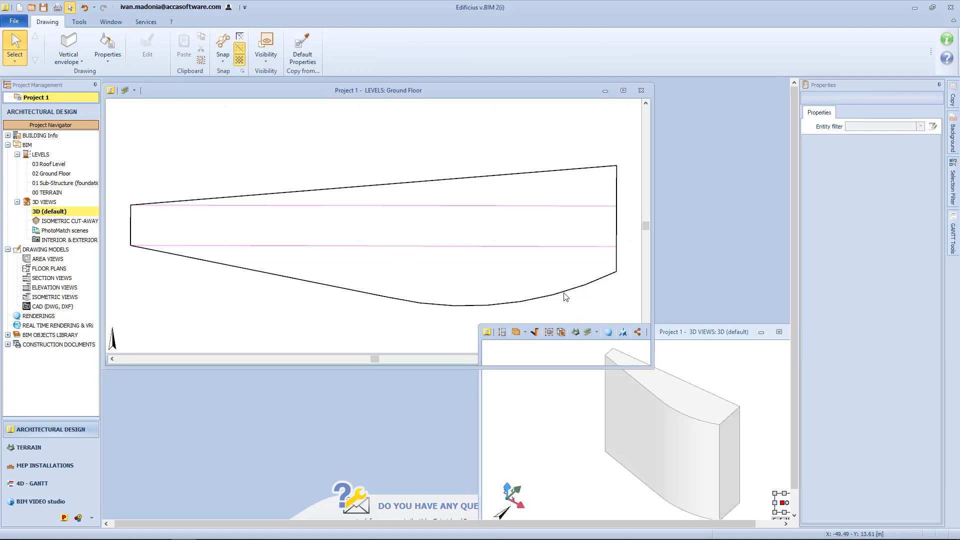
click(565, 297)
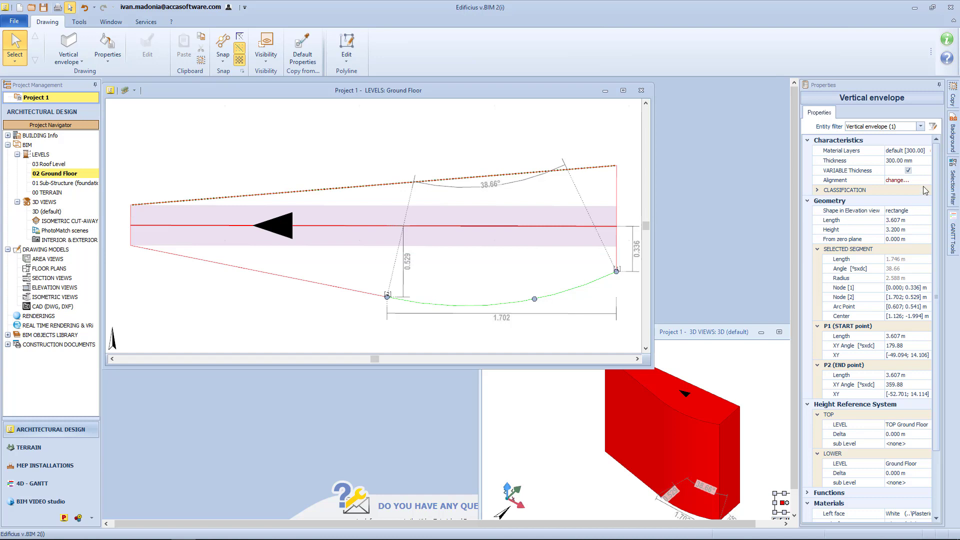
click(908, 171)
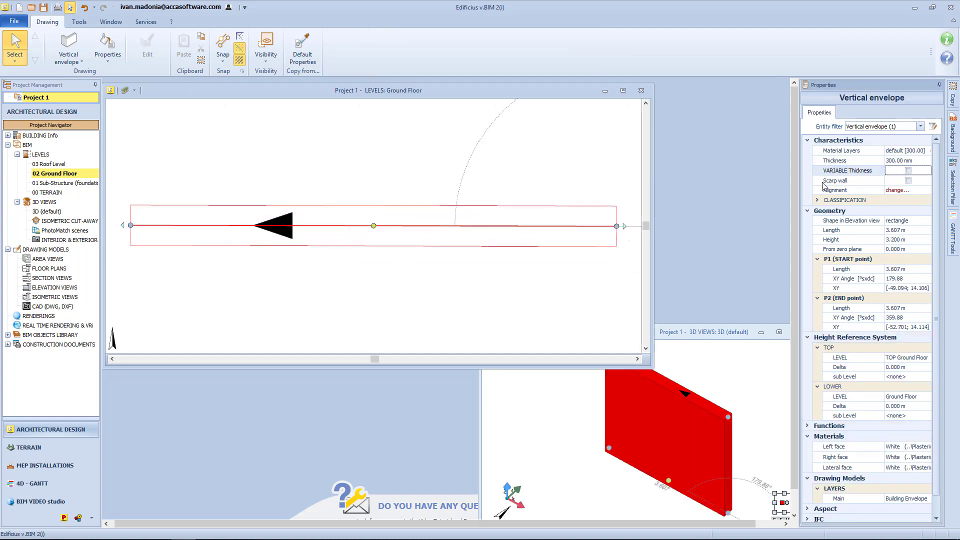
Step: Make the wall a scarp wall, view its profile in 3D, and set the scarp dimension to 300 mm
click(908, 182)
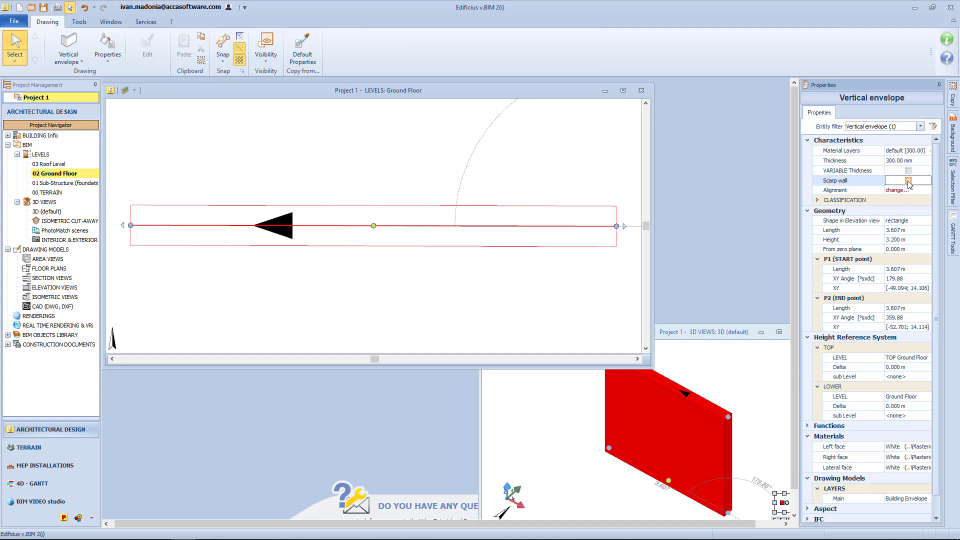
click(908, 181)
double_click(729, 331)
drag(675, 345, 599, 398)
scroll(621, 341, up, 3)
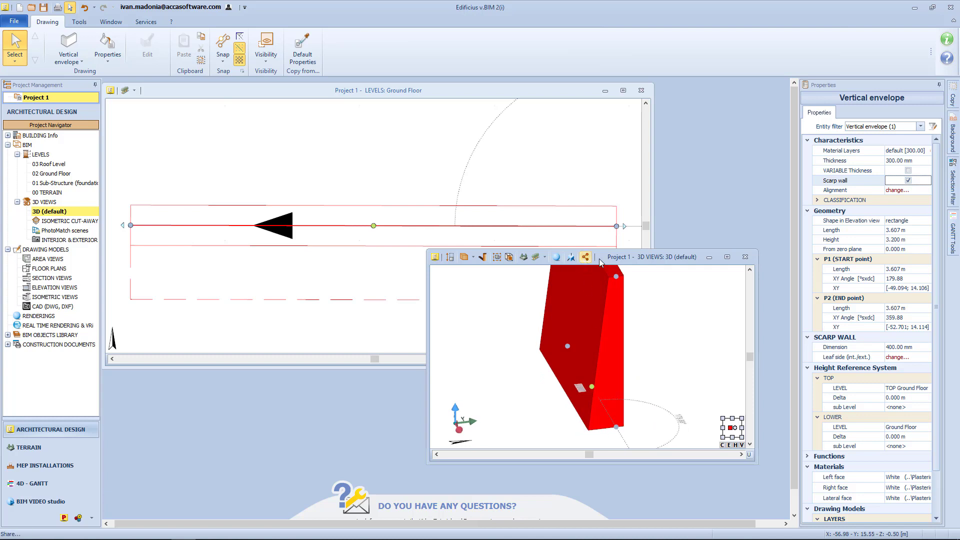
drag(584, 257, 593, 316)
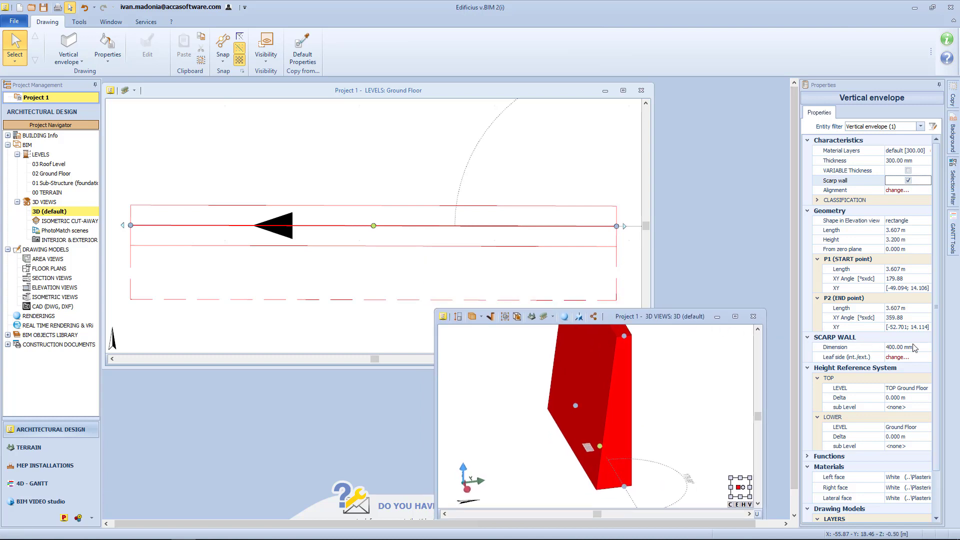
click(907, 347)
text(300)
key(Return)
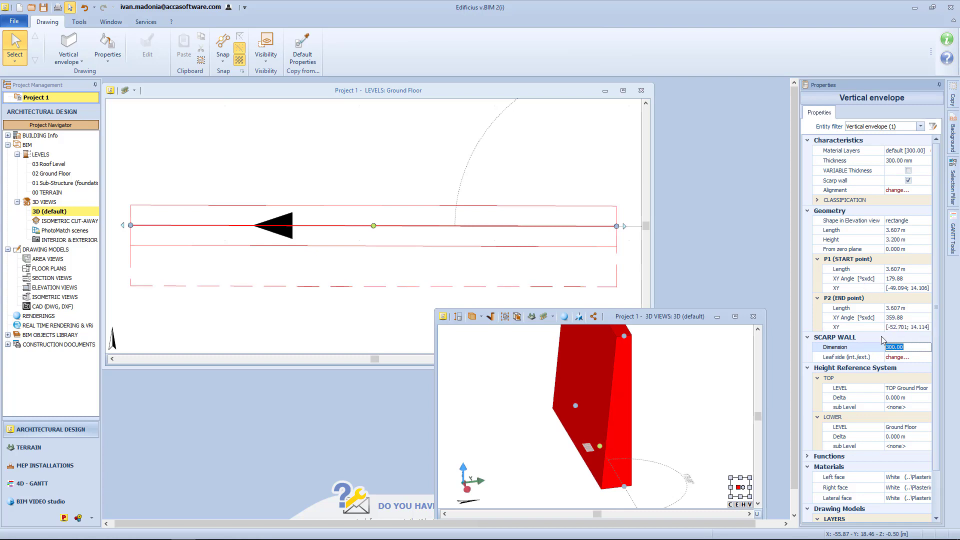
Step: Switch the scarp's leaf side between interior and exterior, and turn off the scarp wall option
click(915, 357)
click(926, 357)
click(926, 358)
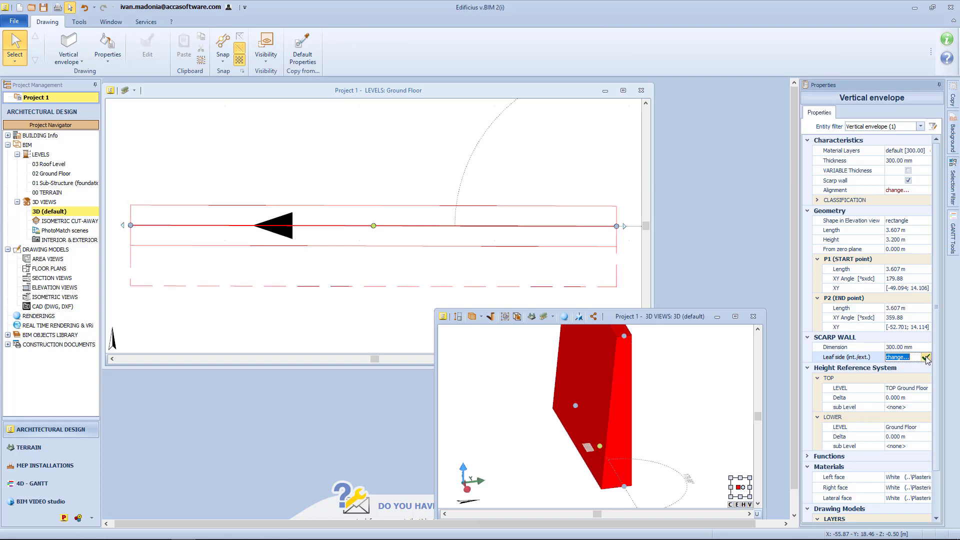
click(908, 181)
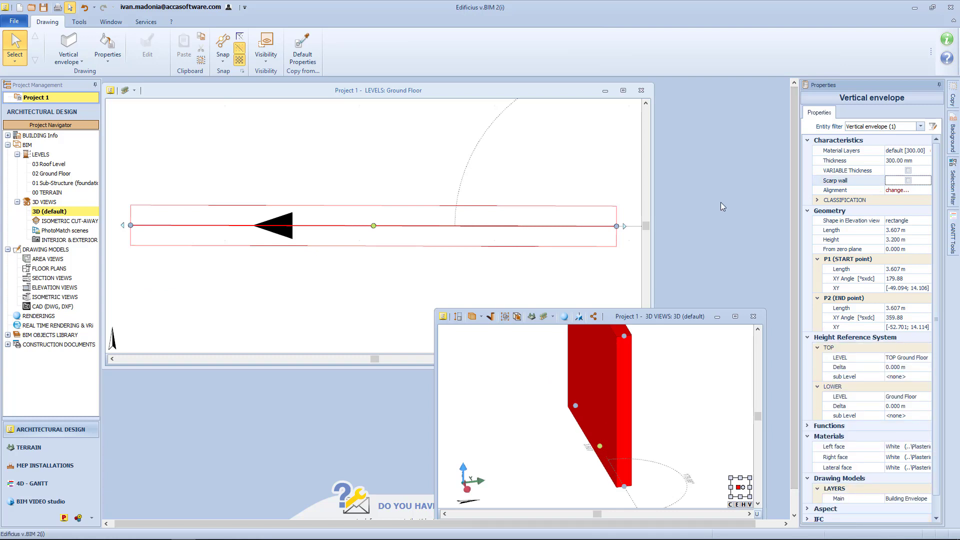
Step: Shift the wall about 0.09 m right and 0.05 m up in plan, and shorten it from its end point to about 2.51 m
mouse_move(131, 225)
mouse_down()
mouse_move(262, 300)
mouse_move(328, 171)
mouse_move(199, 168)
mouse_move(184, 210)
mouse_move(130, 226)
mouse_up()
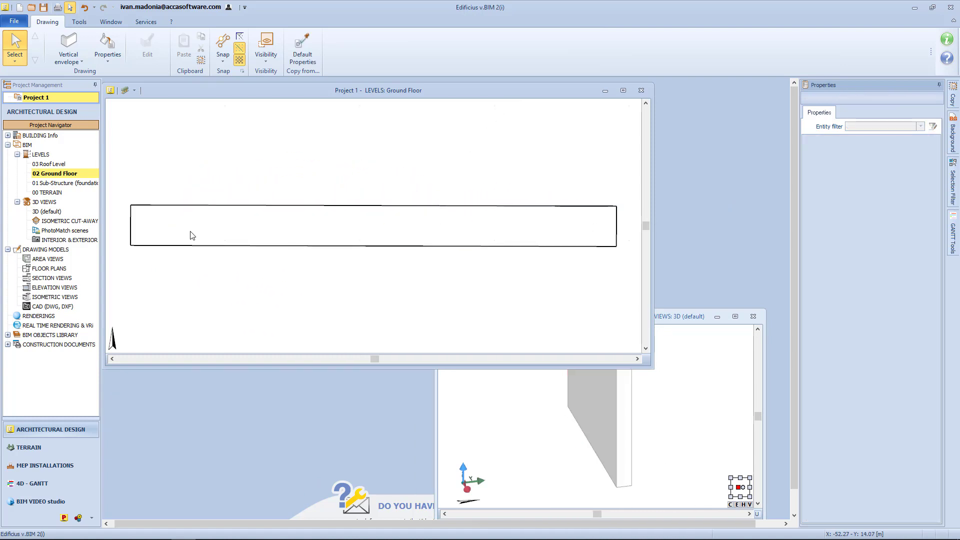
mouse_move(373, 226)
mouse_down()
mouse_move(435, 226)
mouse_move(353, 168)
mouse_move(361, 240)
mouse_move(387, 218)
mouse_up()
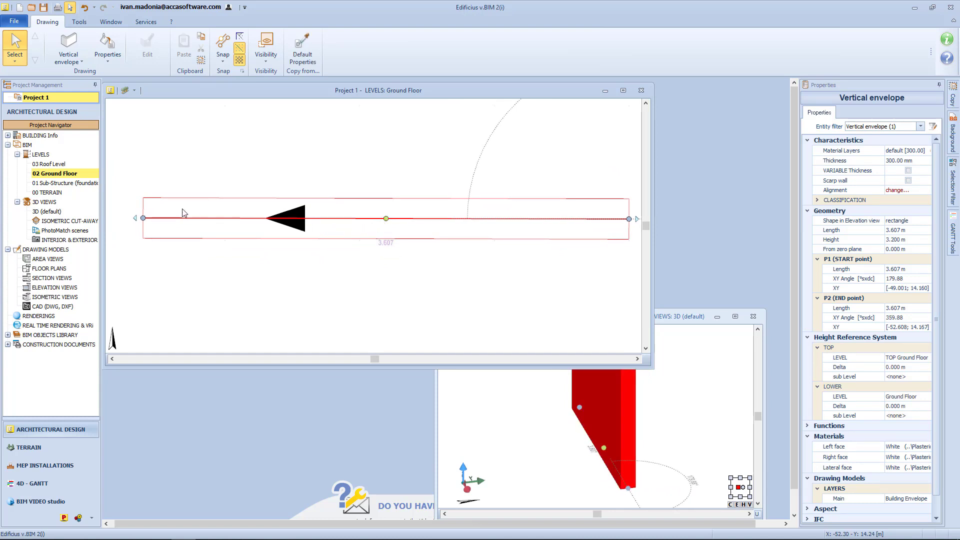
drag(143, 218, 294, 227)
scroll(307, 241, down, 1)
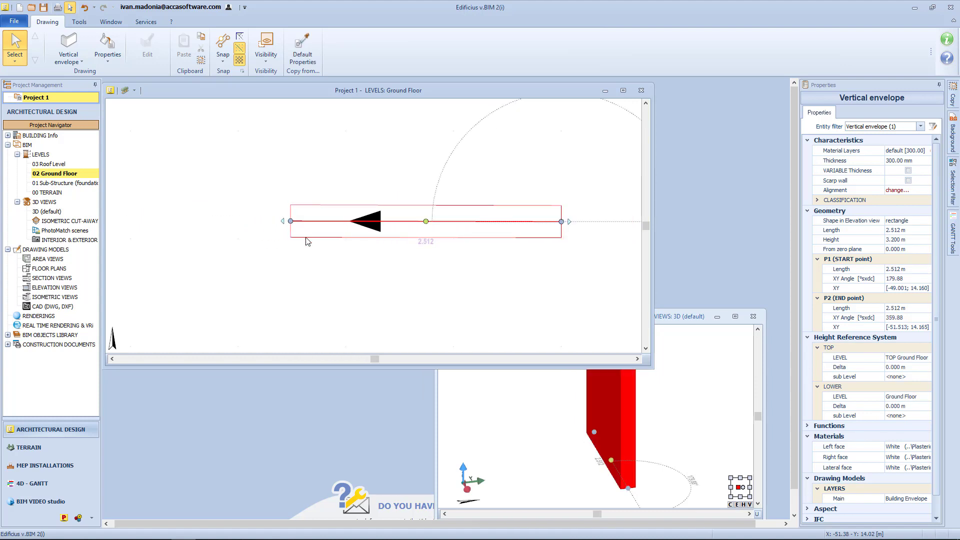
Step: Try the alignment options of the wall and place its reference line along the upper edge in plan
click(905, 190)
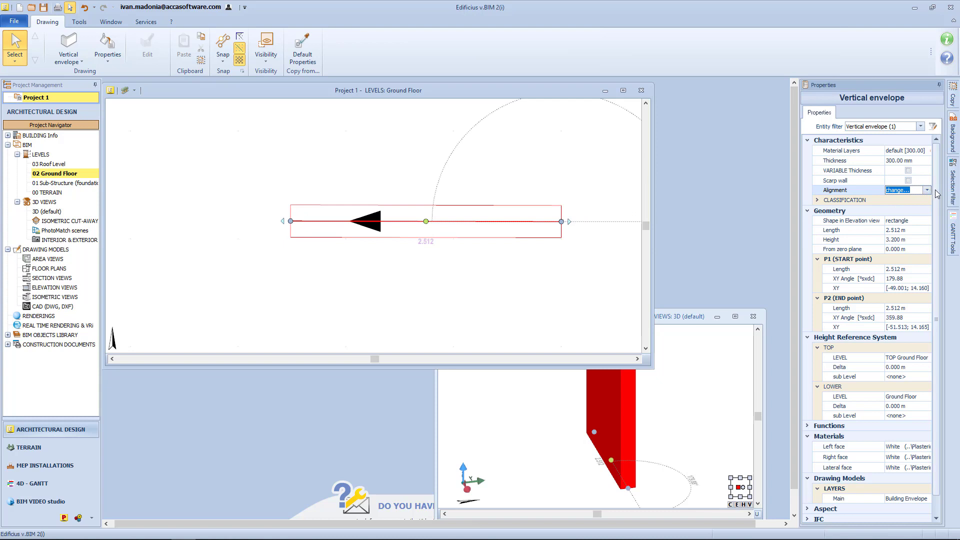
click(927, 190)
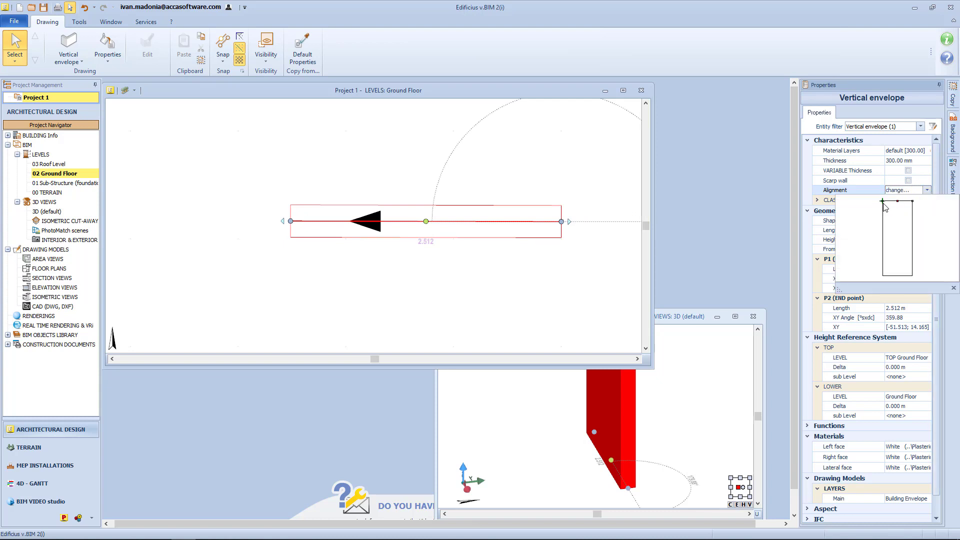
click(895, 205)
click(928, 190)
click(895, 215)
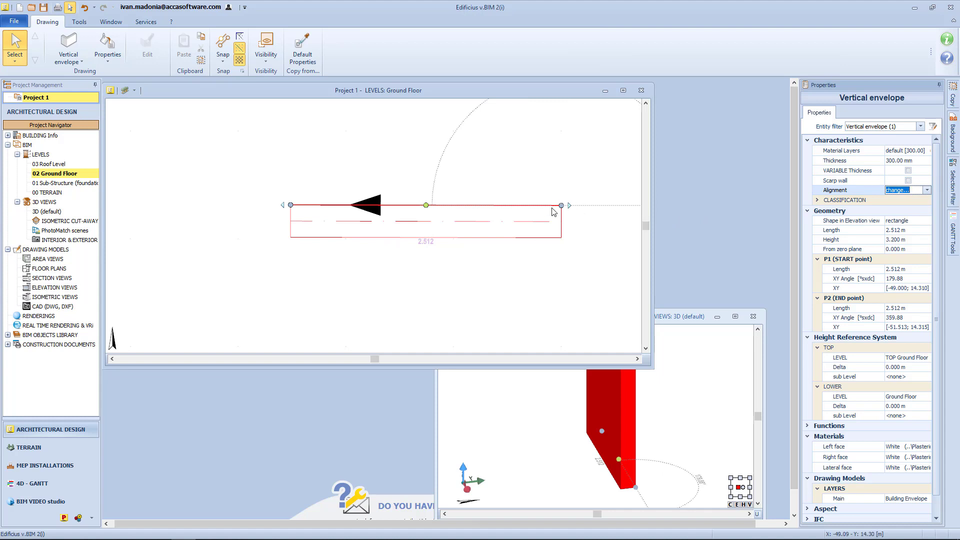
click(928, 190)
click(898, 205)
key(F5)
key(F6)
Step: Examine the wall's classification properties for group and type, and deselect the wall
click(817, 200)
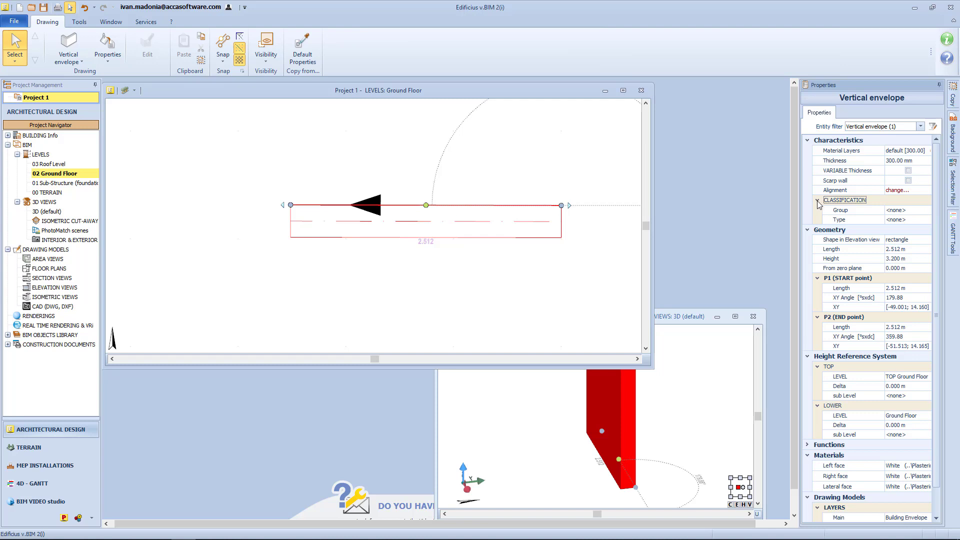
click(891, 209)
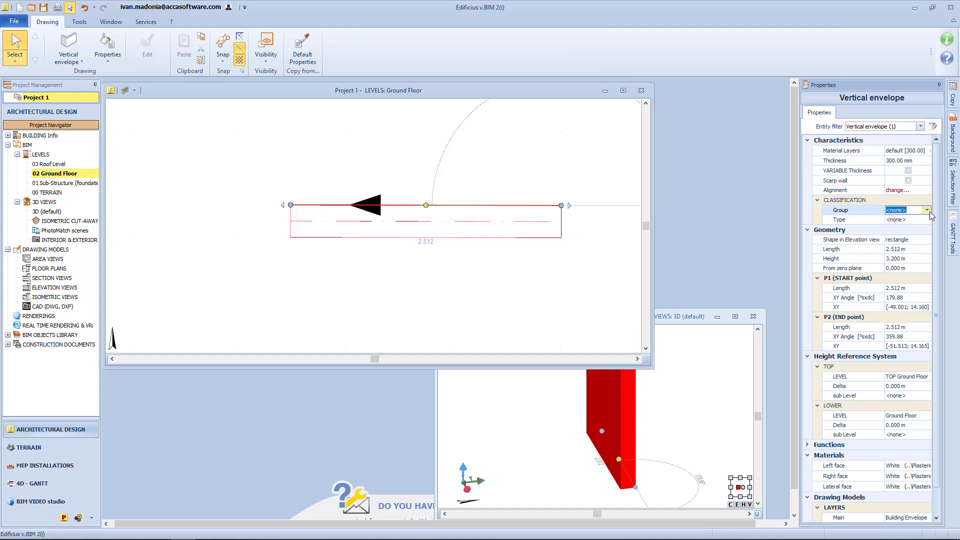
click(927, 220)
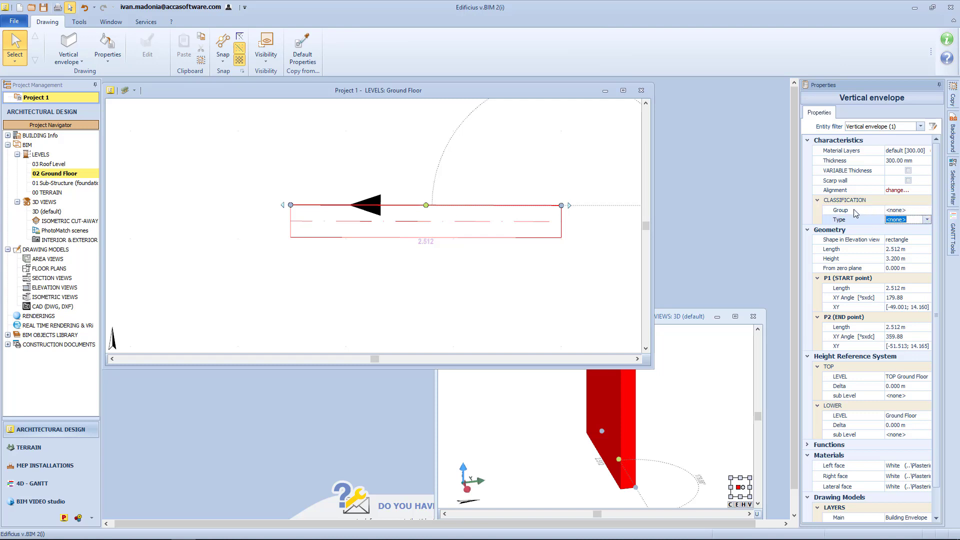
click(873, 211)
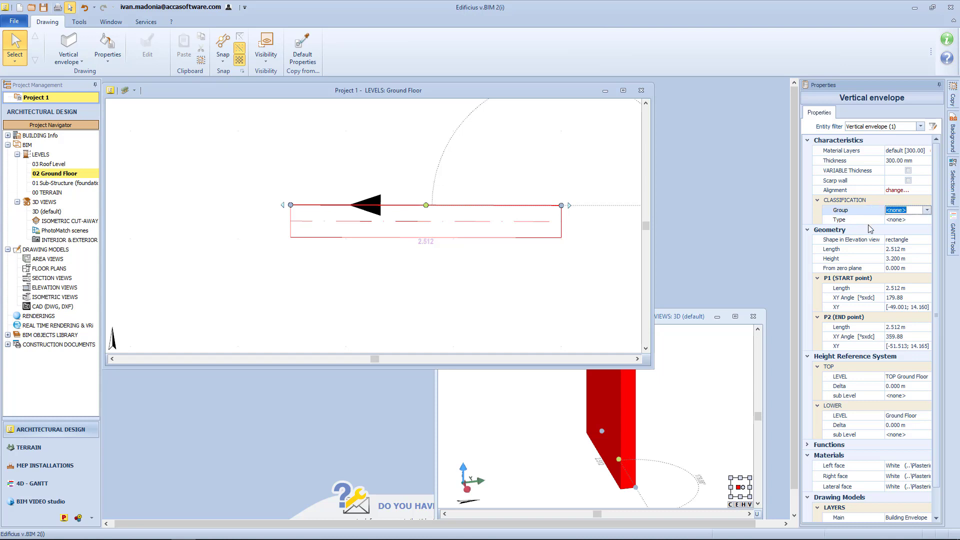
click(869, 229)
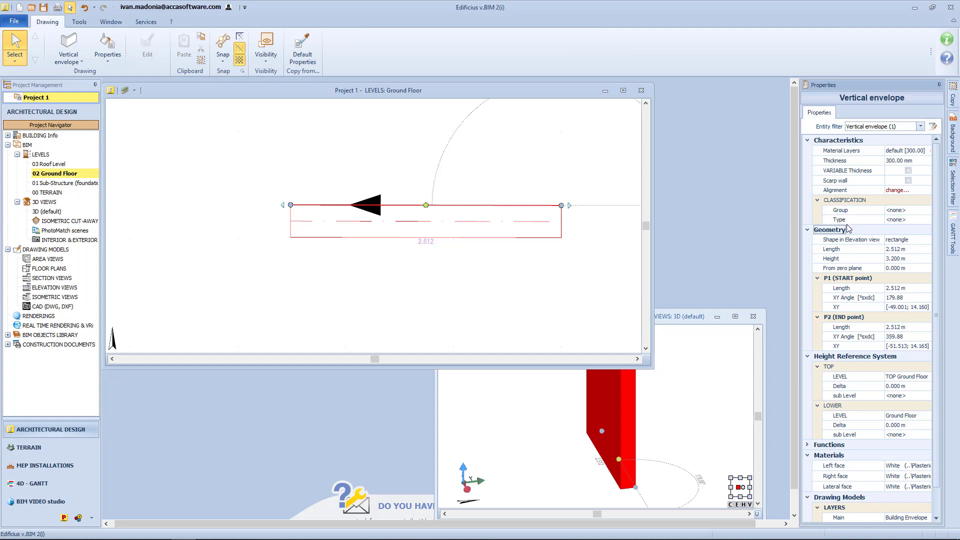
key(Escape)
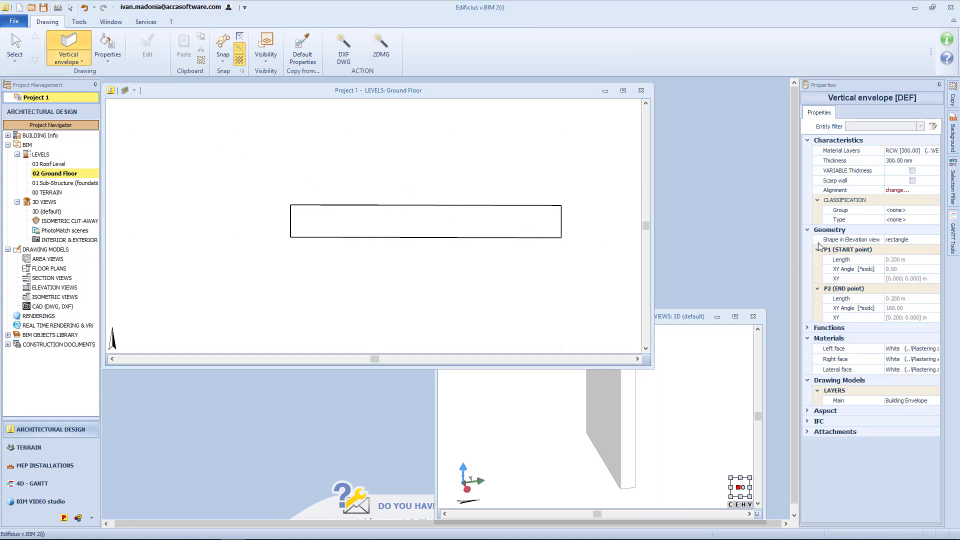
Step: Select the wall in the 3D view and lower its top to a height of about 2.11 m
click(907, 241)
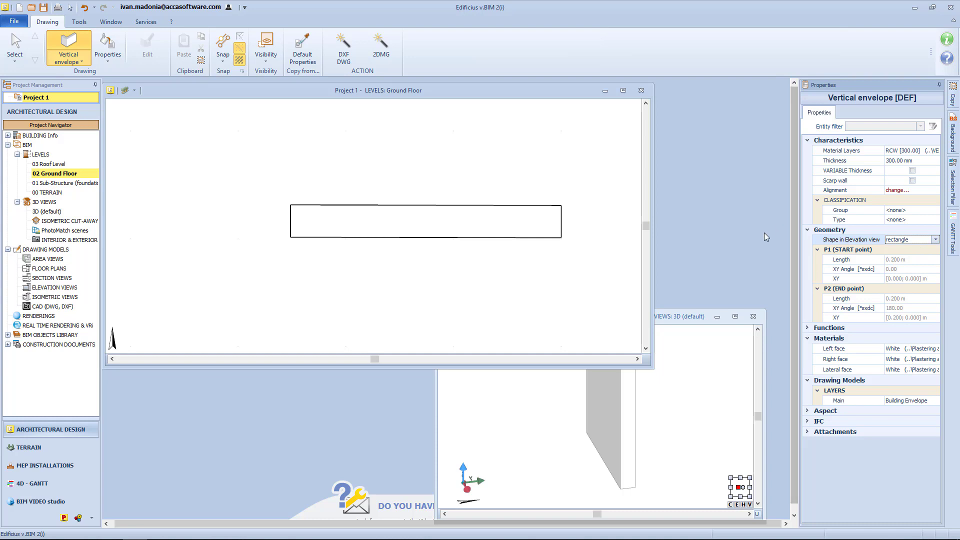
click(615, 376)
click(616, 374)
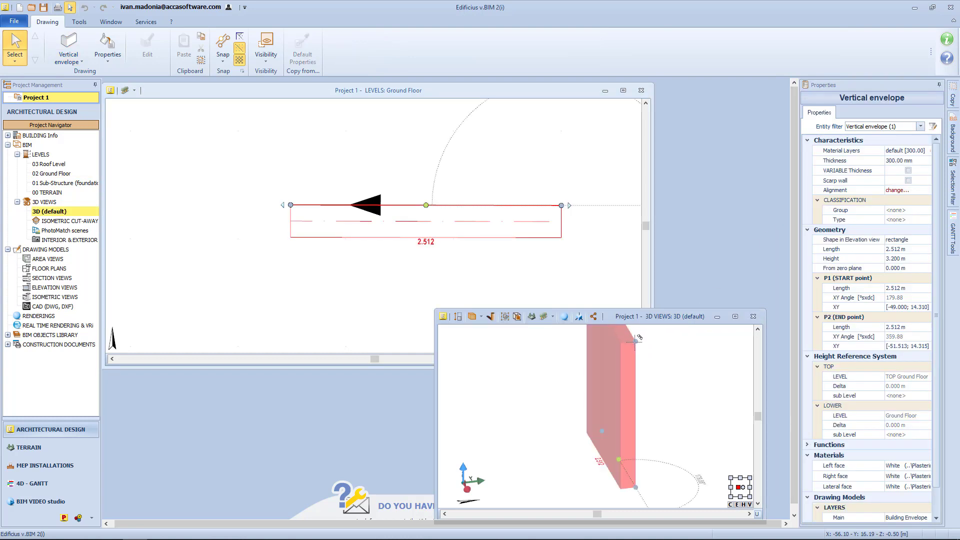
drag(641, 407, 668, 384)
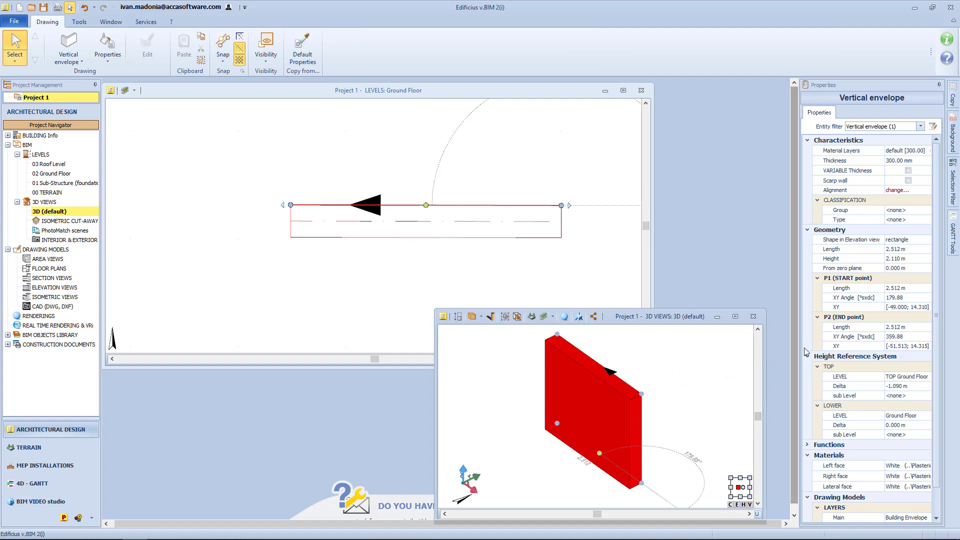
Step: Change the wall's elevation shape to trapezium and reshape its top to about 1.16 m at the start point and 2.18 m at the end point
click(927, 240)
click(913, 254)
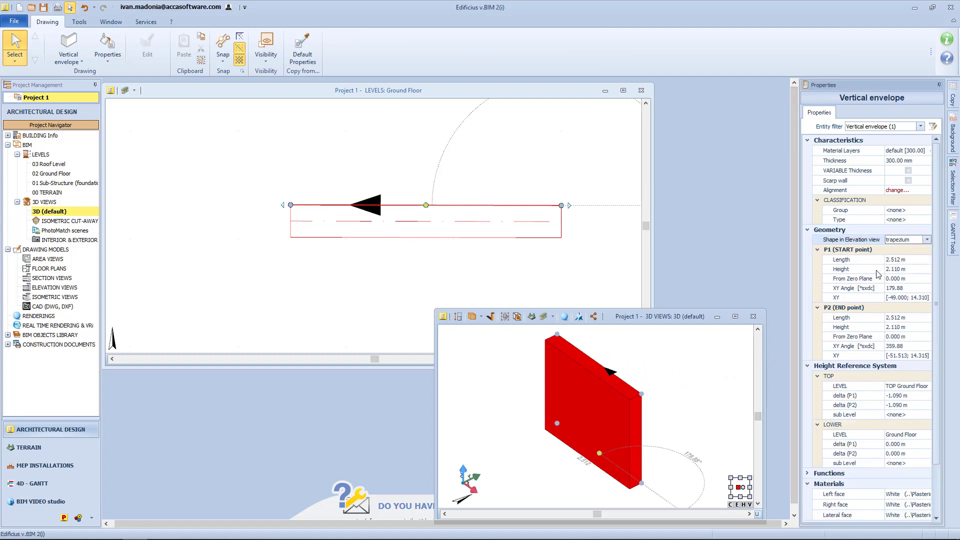
mouse_move(557, 334)
mouse_down()
mouse_move(560, 387)
mouse_move(570, 350)
mouse_move(563, 385)
mouse_move(556, 331)
mouse_up()
drag(638, 394, 641, 433)
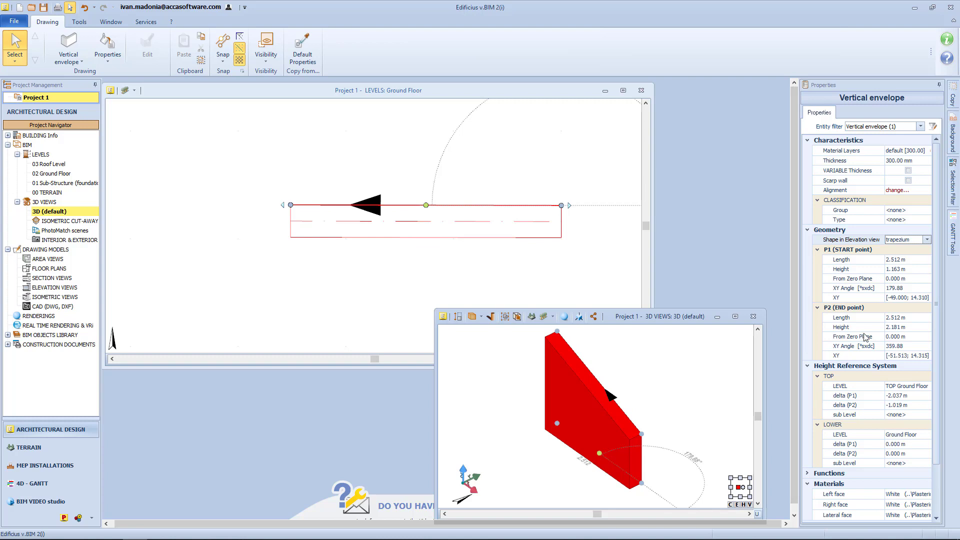
Step: Set the start point's length to 3 m, height to 1.5 m, and distance from the zero plane to 0.2 m
click(900, 259)
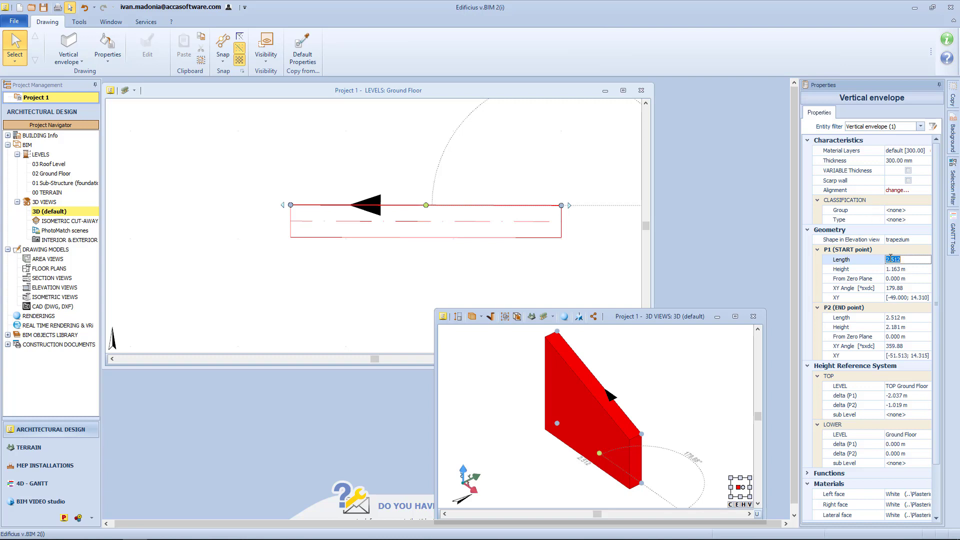
text(3)
key(Return)
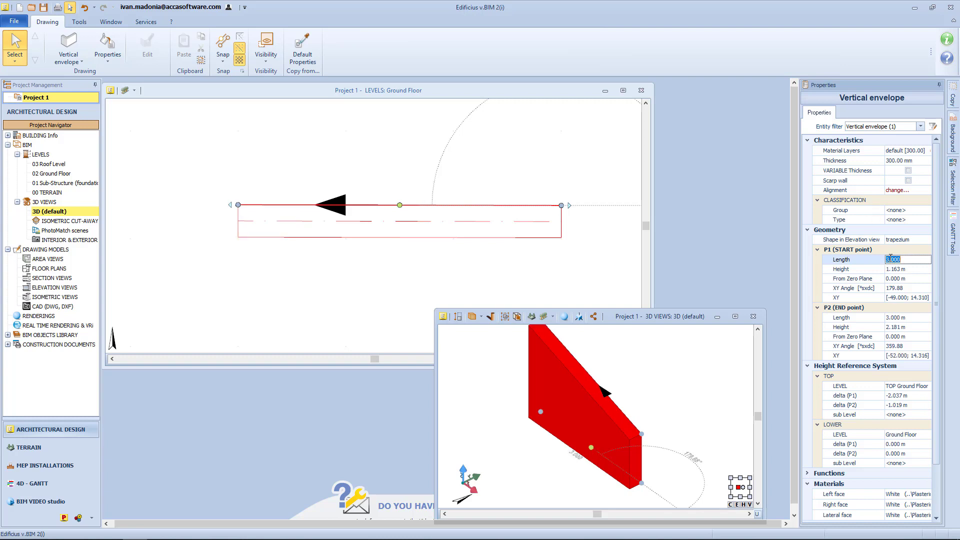
click(922, 270)
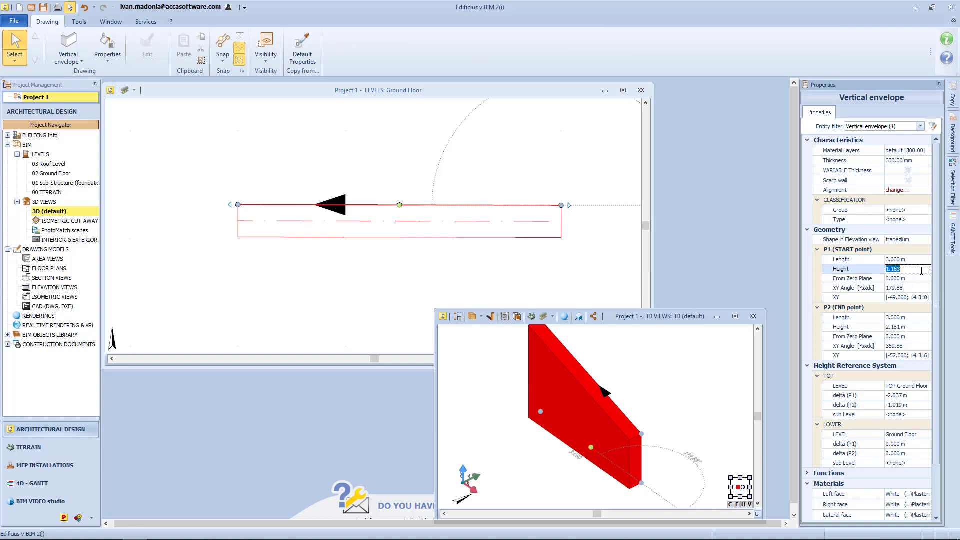
text(1.5)
key(Return)
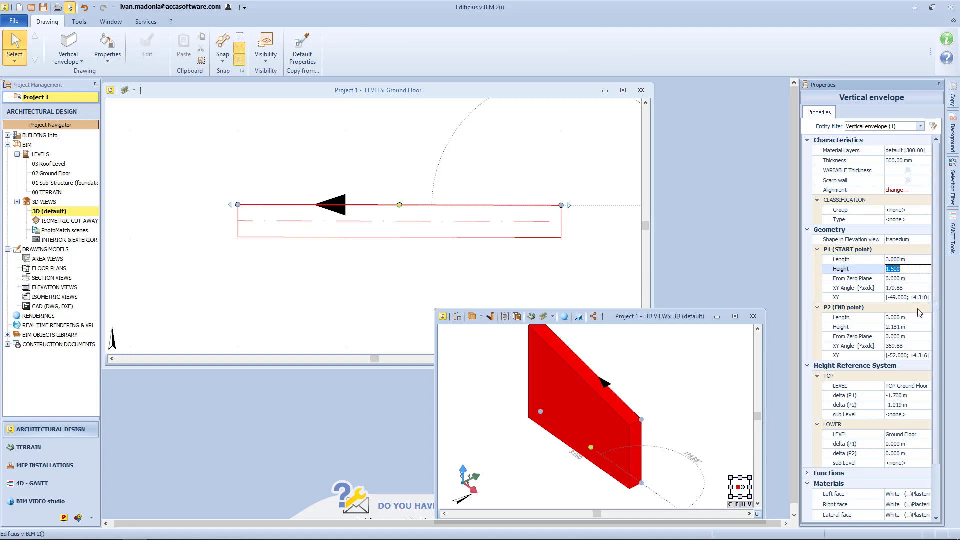
click(906, 279)
text(0.2)
key(Return)
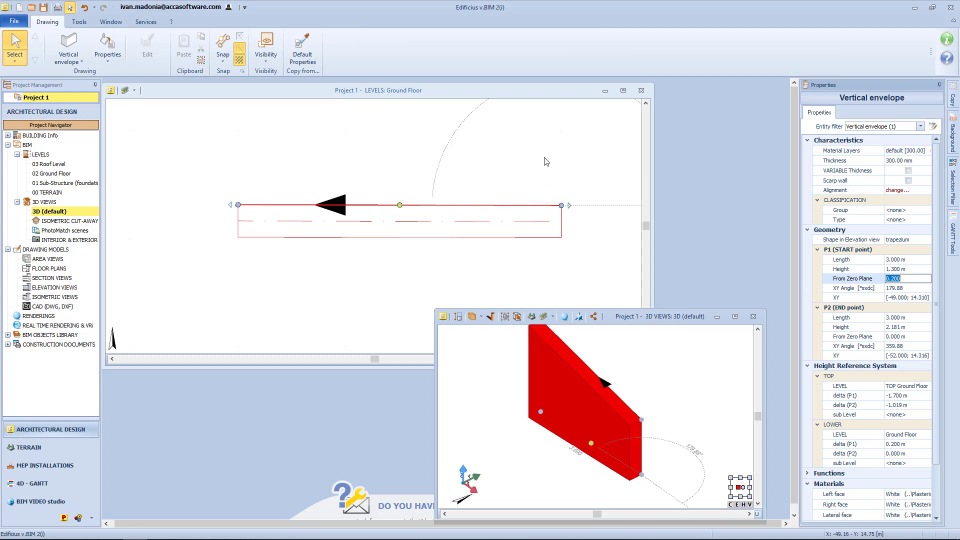
Step: View the sloped wall in 3D and set its length from the start point to 5 m
click(550, 94)
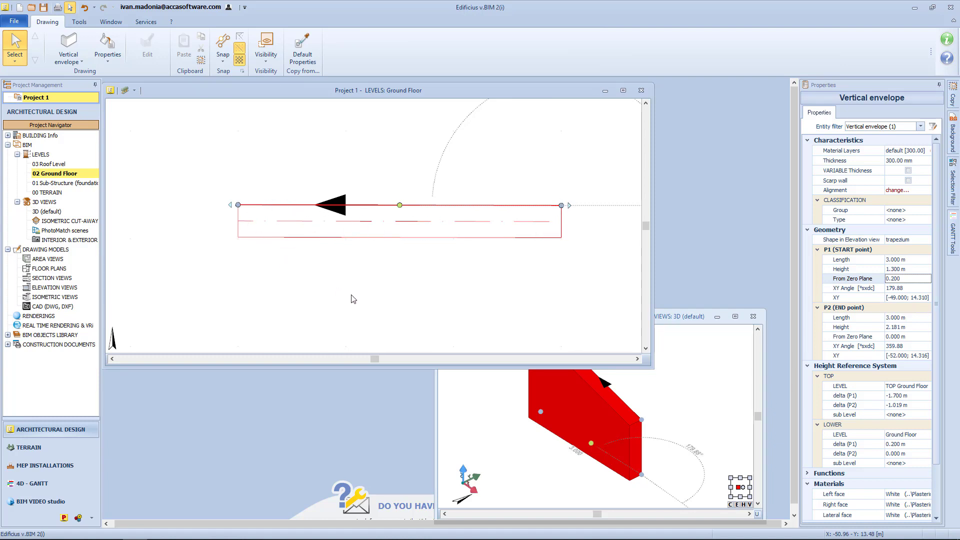
click(681, 317)
middle_drag(656, 385, 628, 434)
scroll(626, 429, up, 2)
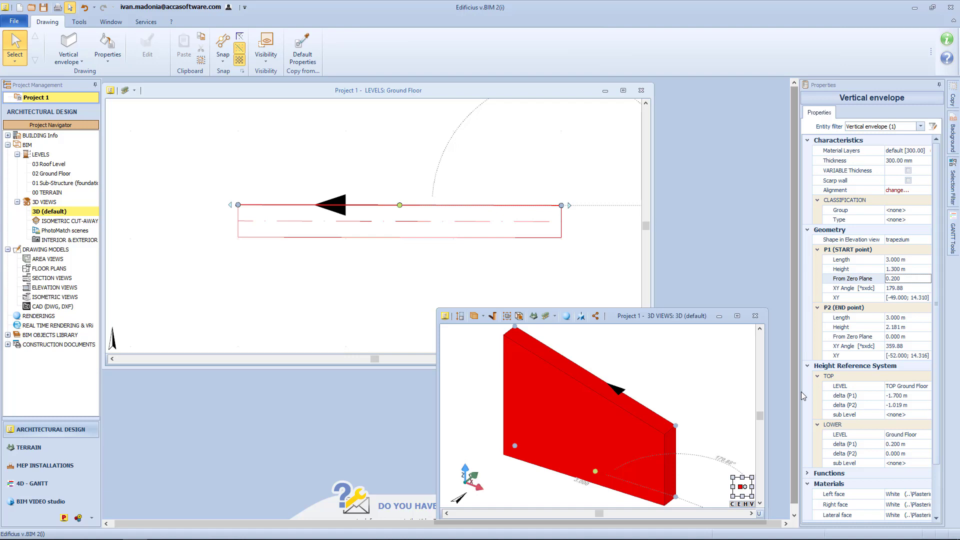
click(918, 260)
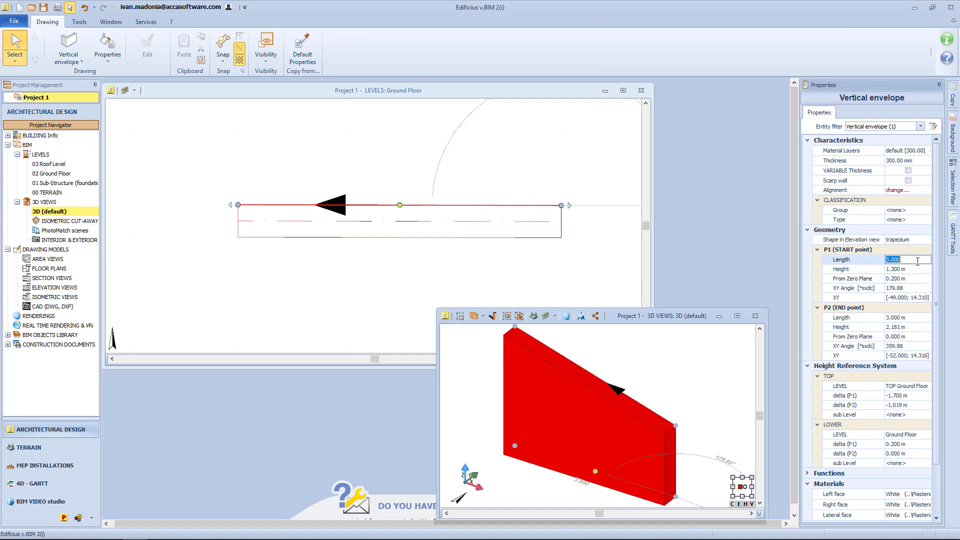
text(5)
key(Return)
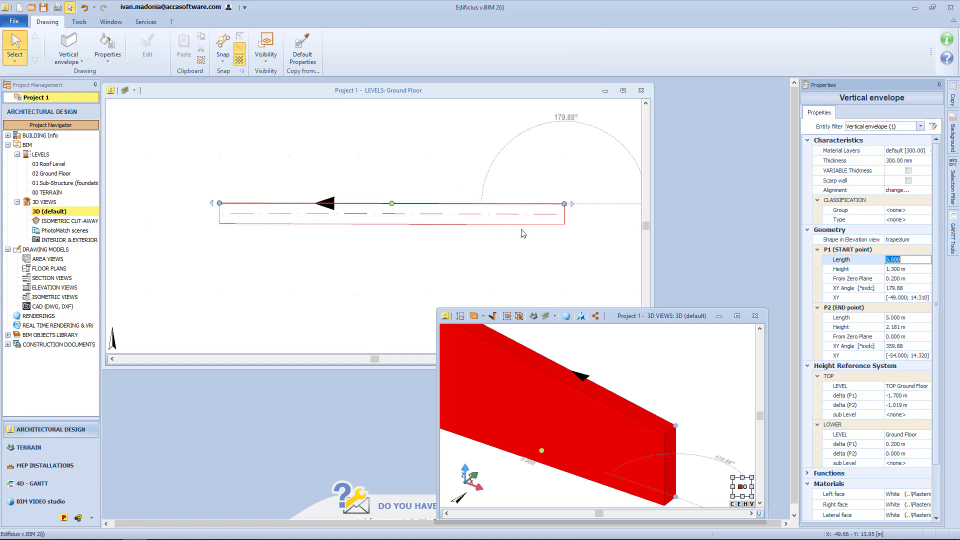
Step: Set the start point's XY angle to 50° and check its XY coordinates without changing them
click(922, 288)
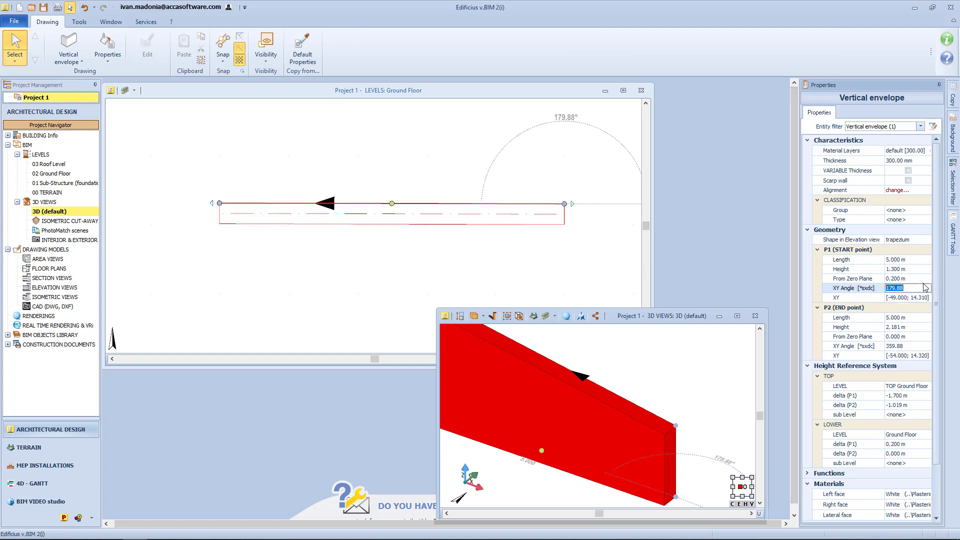
text(50)
key(Return)
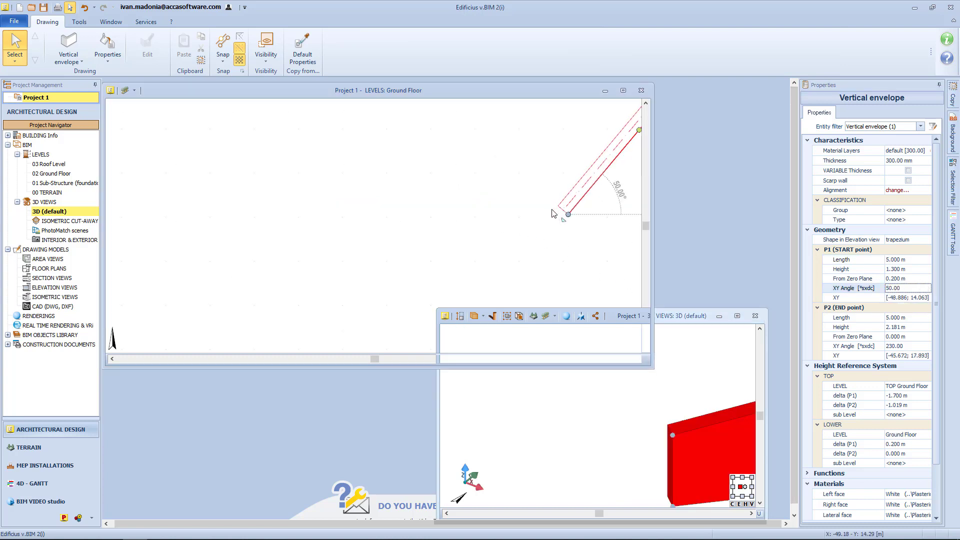
middle_drag(560, 211, 306, 287)
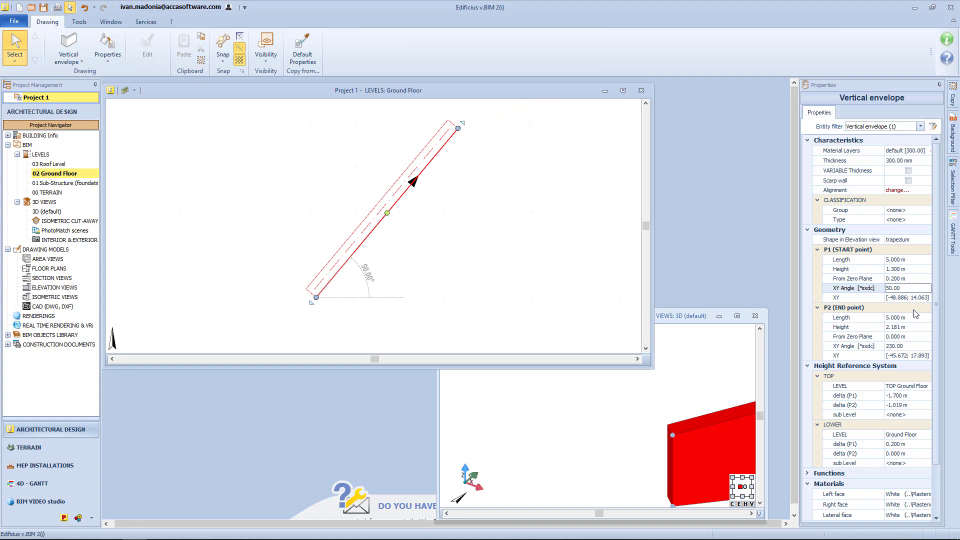
click(926, 298)
click(927, 297)
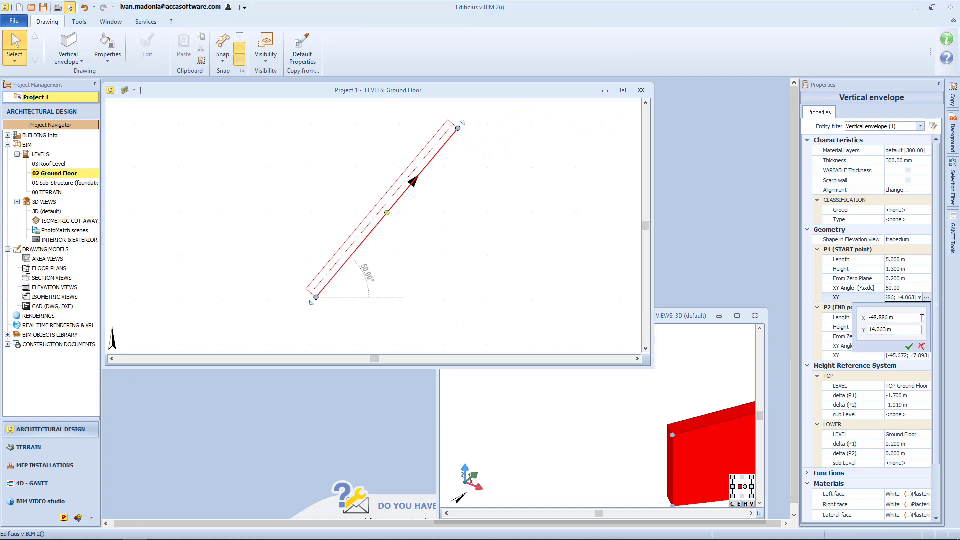
click(910, 346)
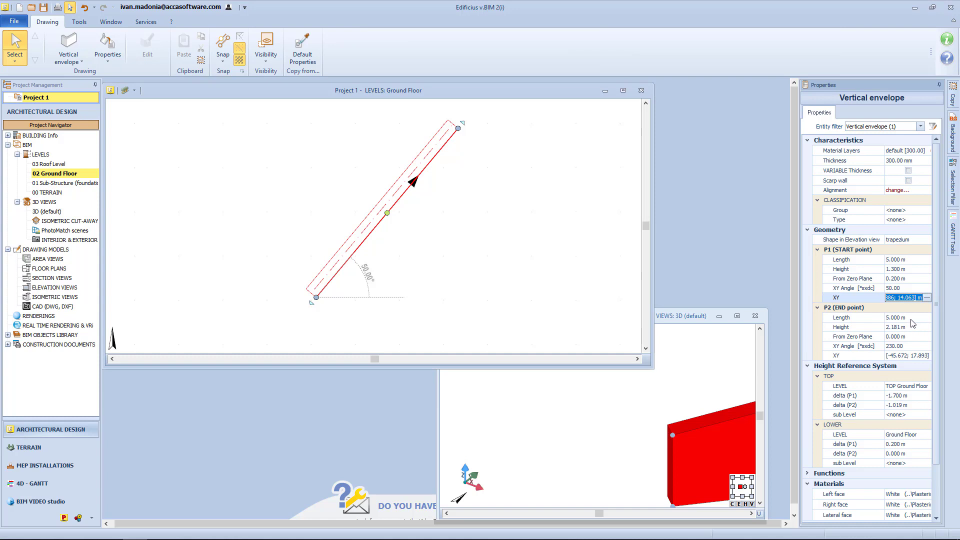
Step: Set the end point's length to 3 m and its XY angle to 50°
click(911, 318)
text(3)
key(Return)
click(912, 337)
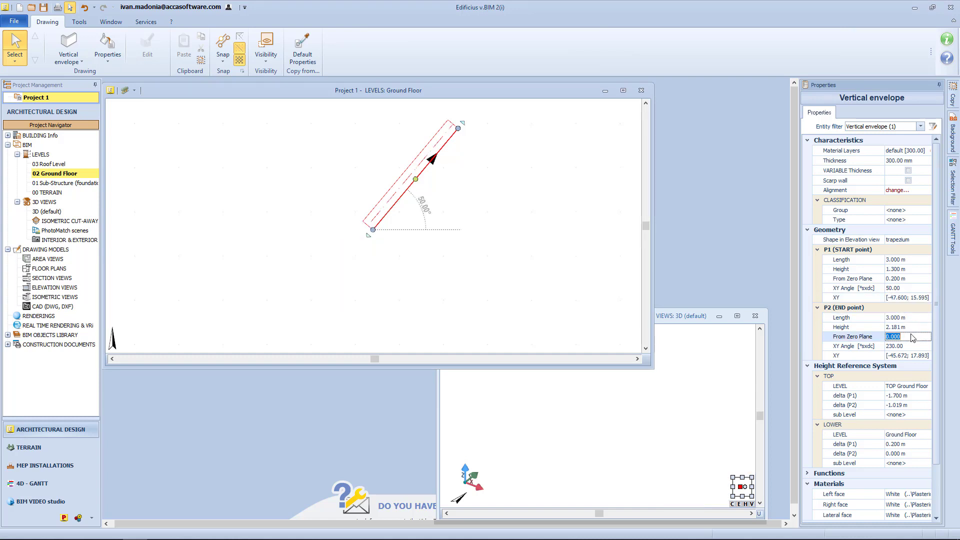
click(910, 346)
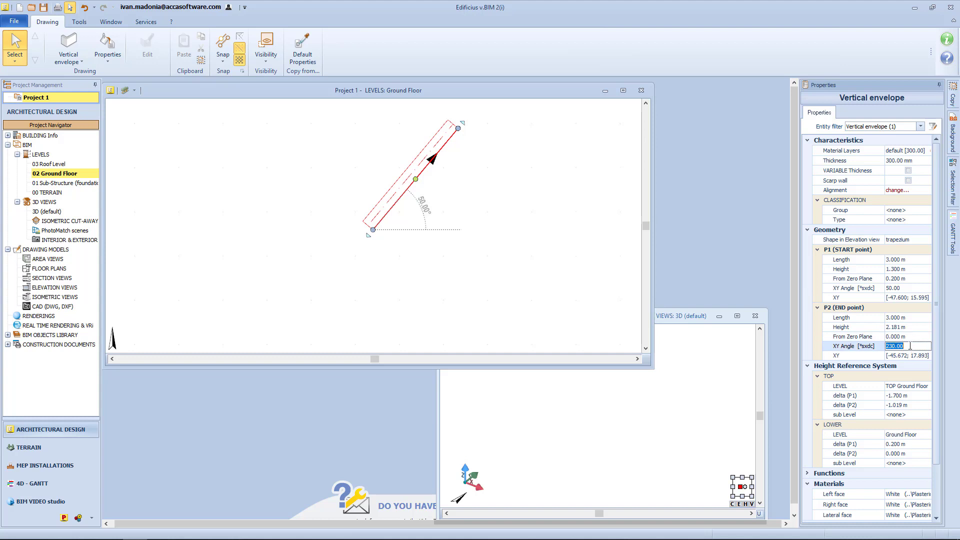
text(50)
key(Return)
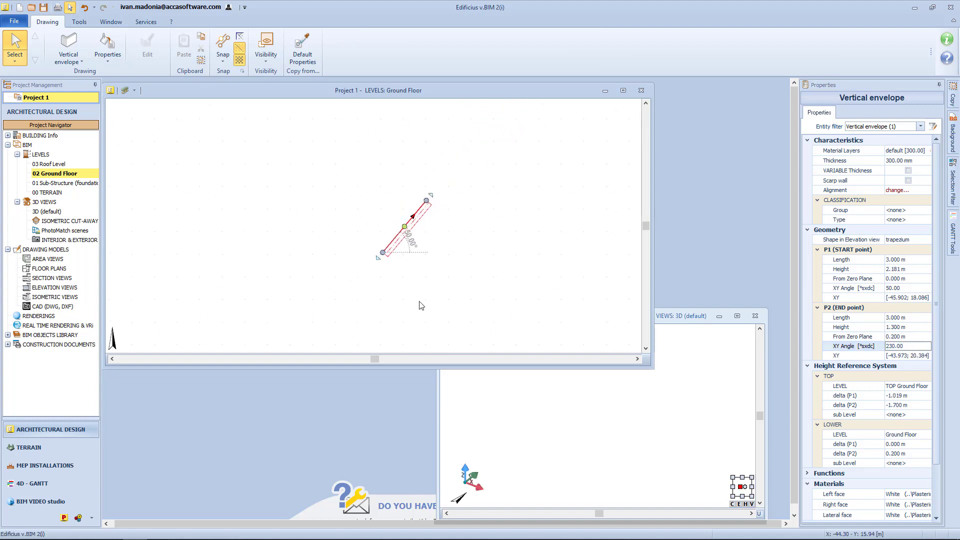
scroll(413, 239, up, 2)
Step: Move the wall's end point to an X coordinate of -40 m
click(907, 356)
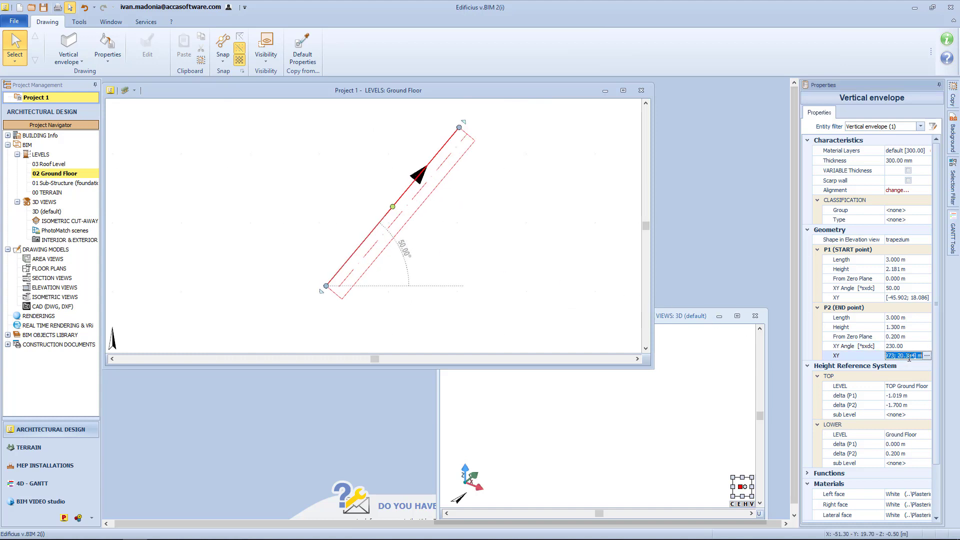
click(927, 356)
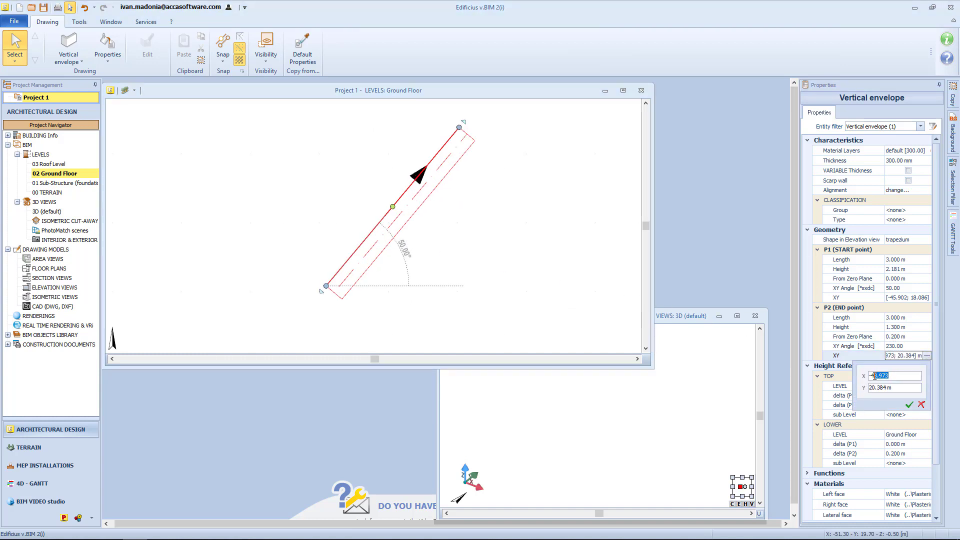
text(0.000)
key(Return)
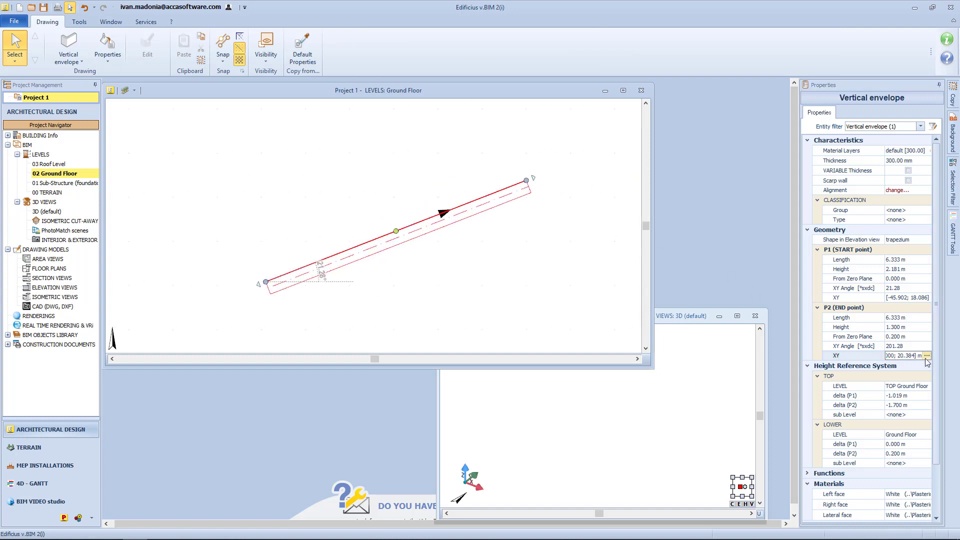
click(807, 368)
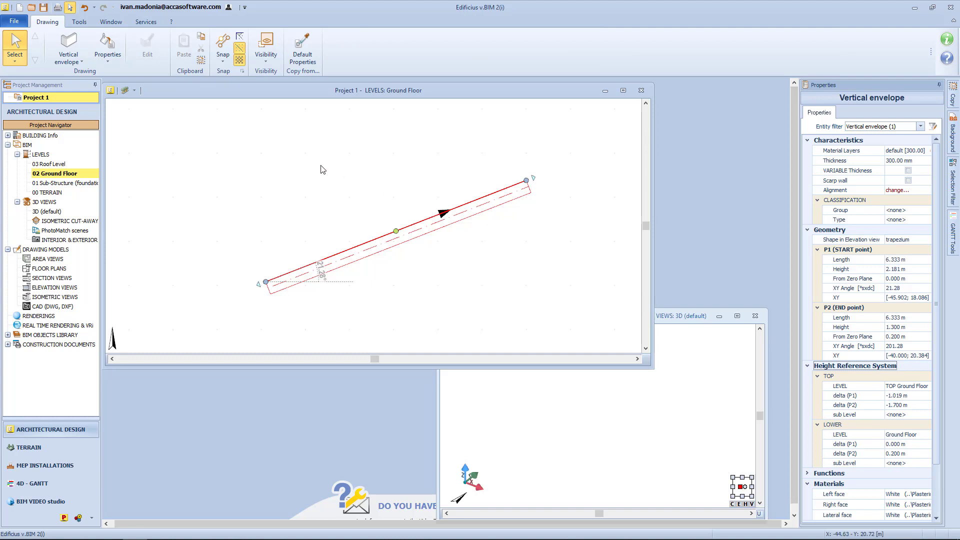
Step: Examine where the LEVELS Manager (HRS) is accessible and the wall's height reference settings for its top and lower levels
click(79, 22)
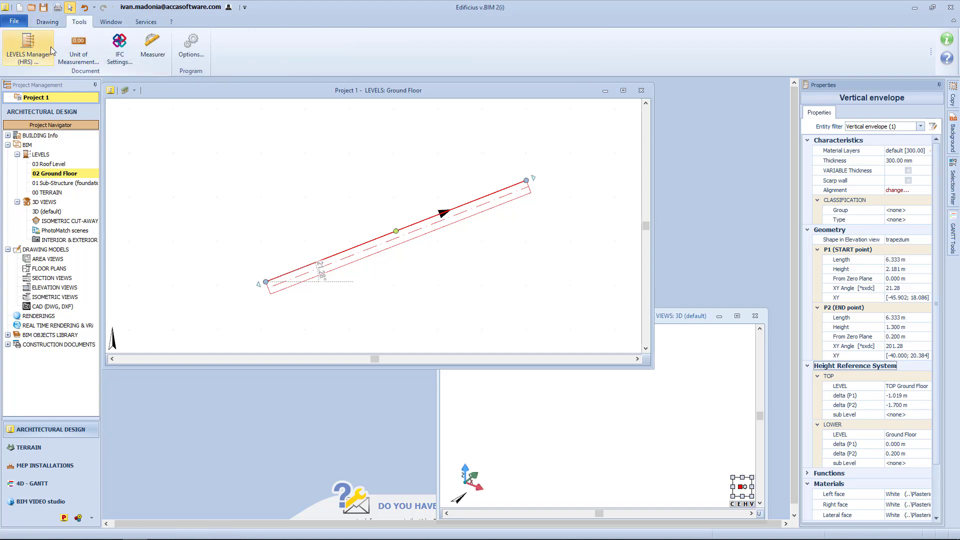
click(47, 23)
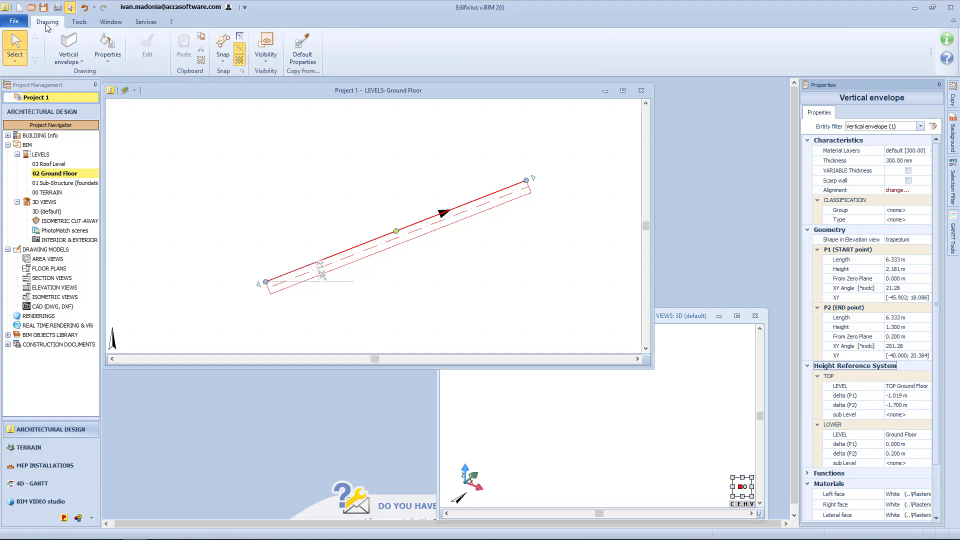
click(69, 55)
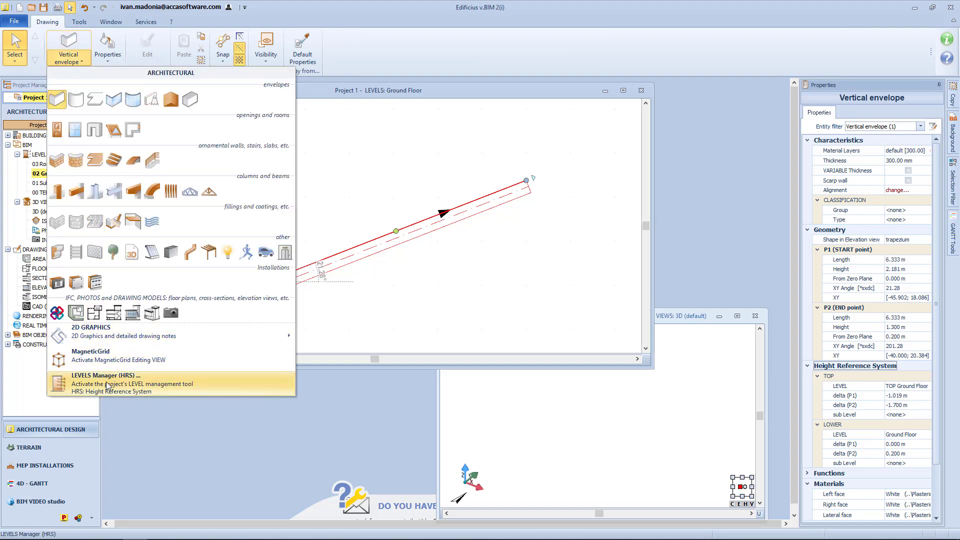
click(70, 383)
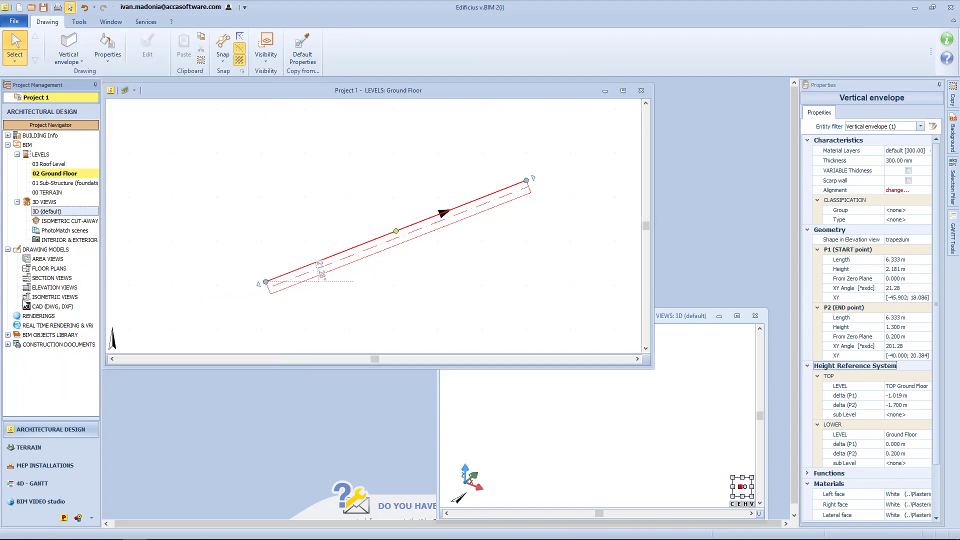
right_click(43, 185)
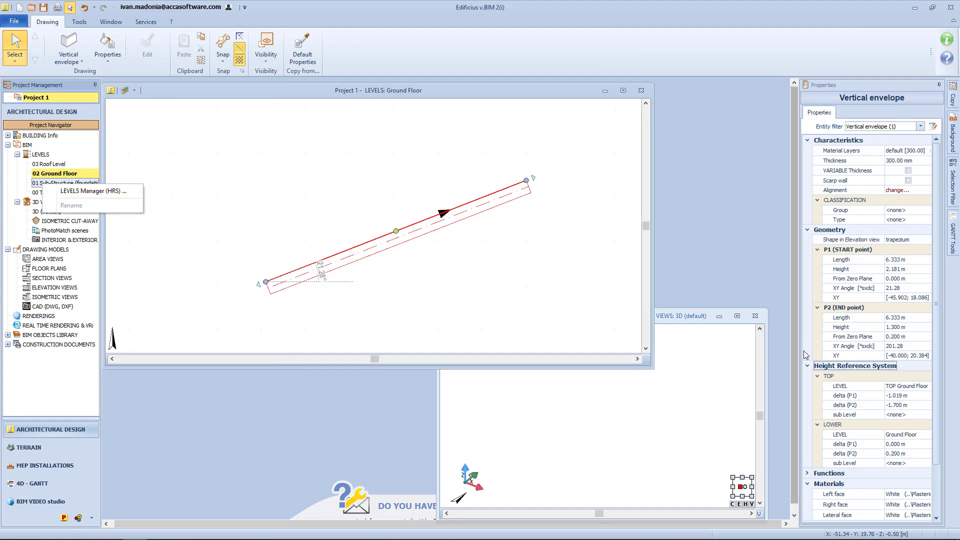
click(852, 377)
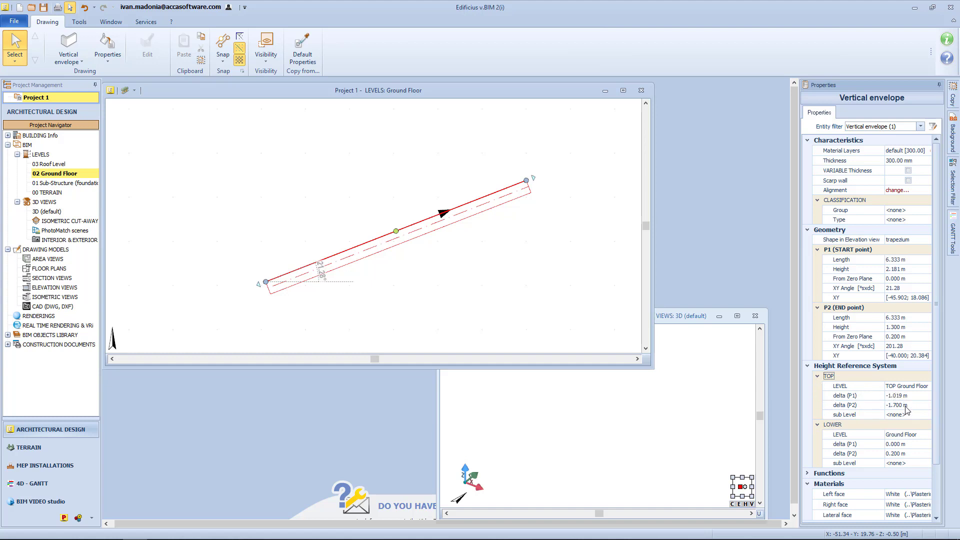
click(925, 415)
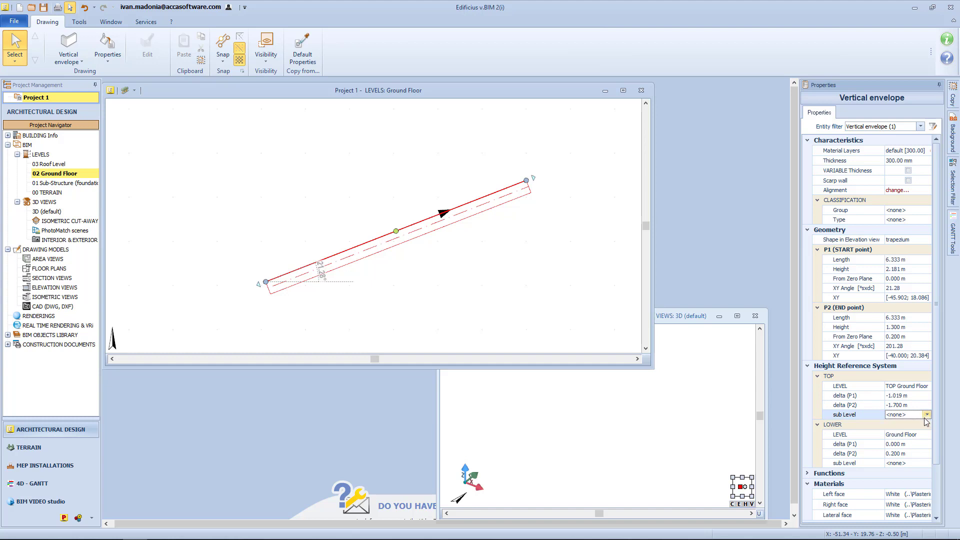
scroll(927, 428, down, 2)
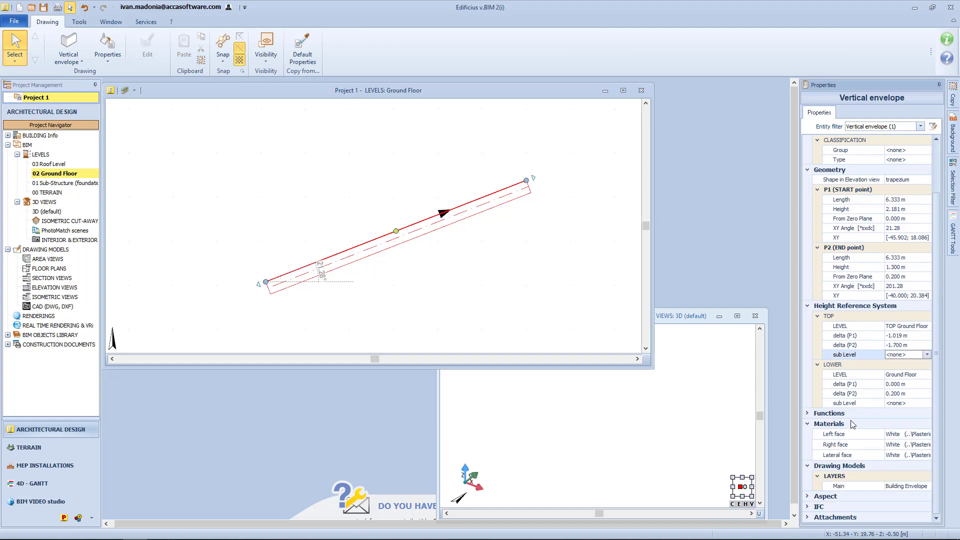
Step: Move the wall 1 m along X and back by -1 m, and shift it by -1 m along Y
click(807, 413)
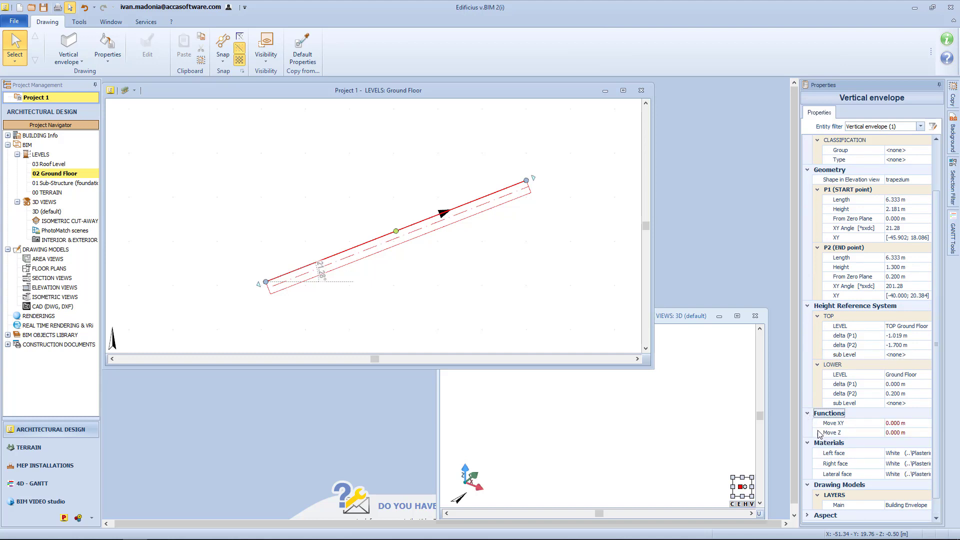
click(900, 423)
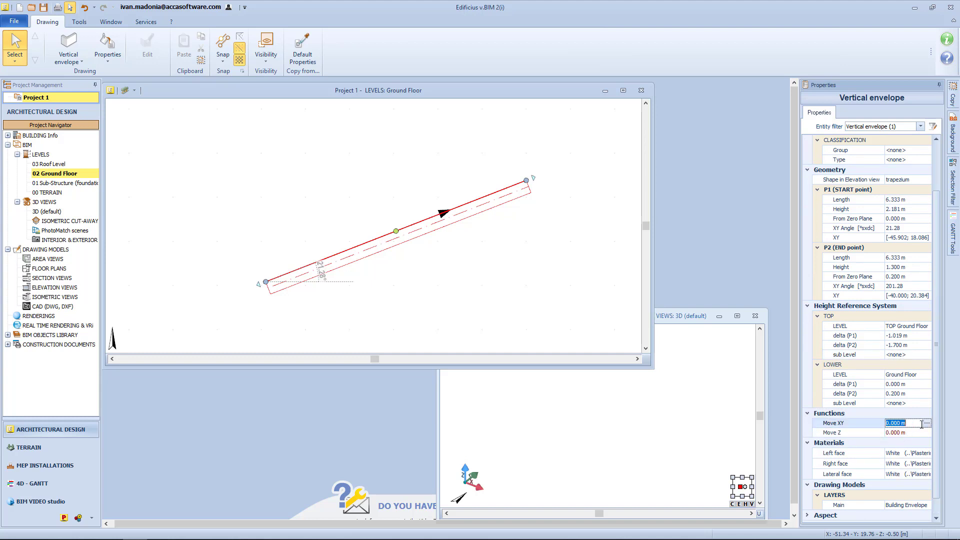
click(926, 423)
click(914, 442)
text(1)
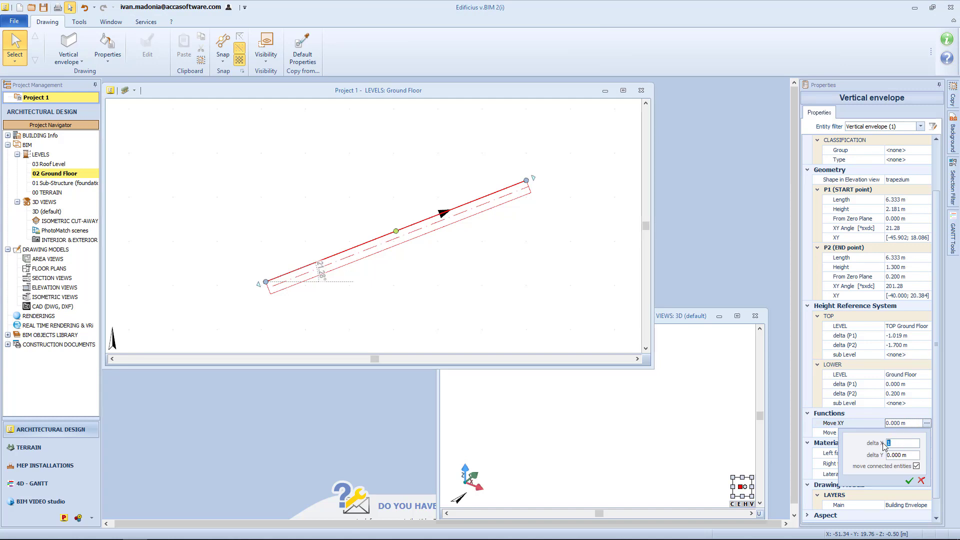
key(Return)
text(-1)
click(900, 508)
text(-1)
key(Return)
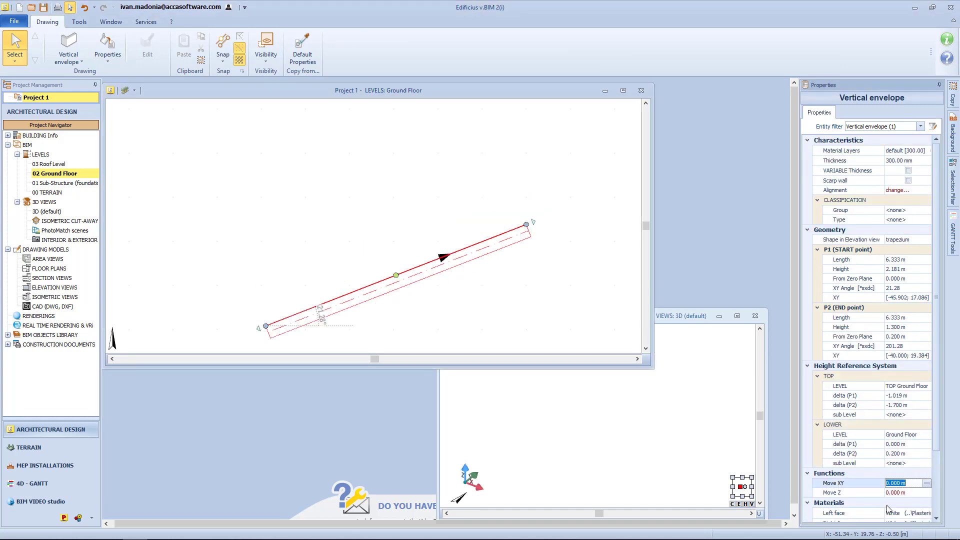
Step: Move the wall 3.5 m along Z while checking it in the 3D view
click(711, 423)
click(913, 494)
text(3.5)
key(Return)
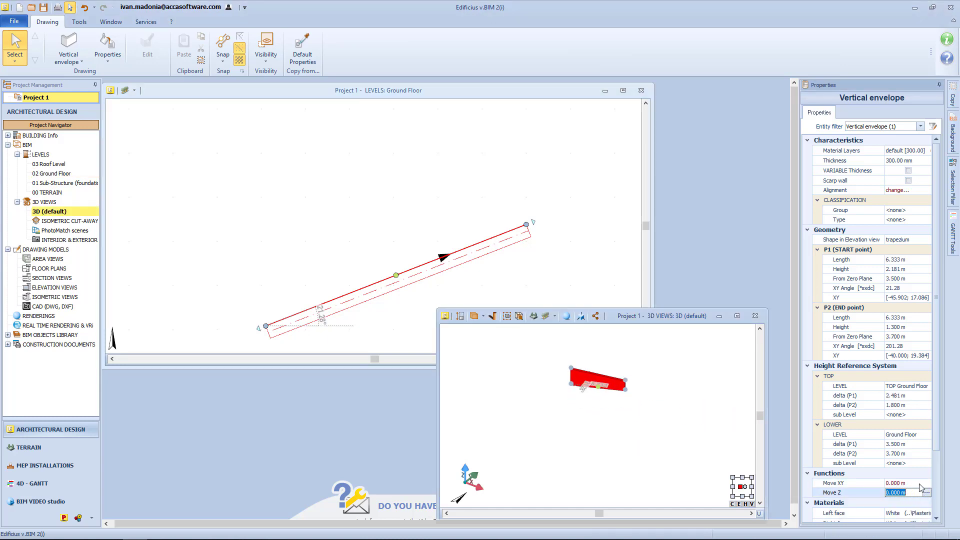
Step: Set the distance from the zero plane to 0 at both the wall's end point and start point
click(908, 336)
text(0)
key(Return)
click(905, 278)
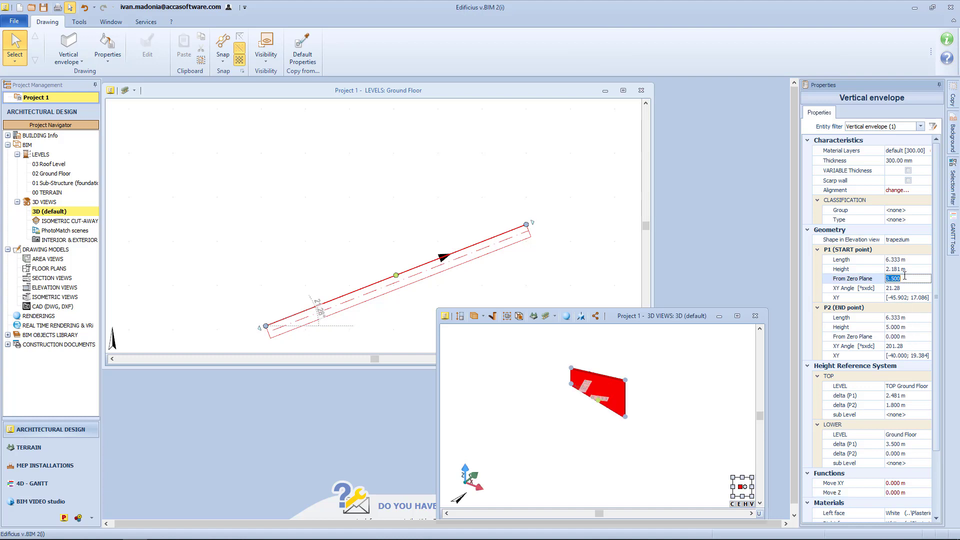
text(0)
key(Return)
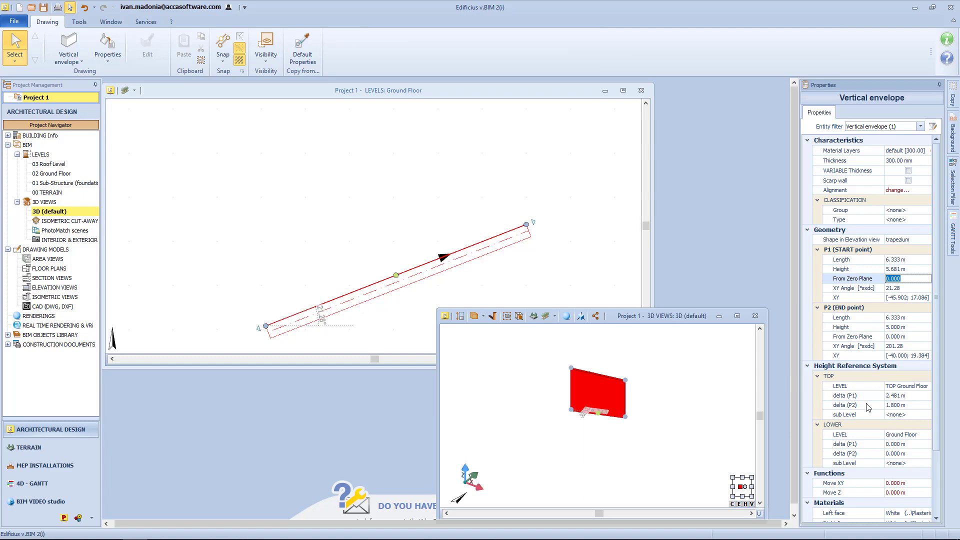
Step: Change the wall's line colour to light blue (red 88, green 200, blue 226) and deselect the wall
click(661, 414)
click(600, 395)
scroll(817, 488, down, 2)
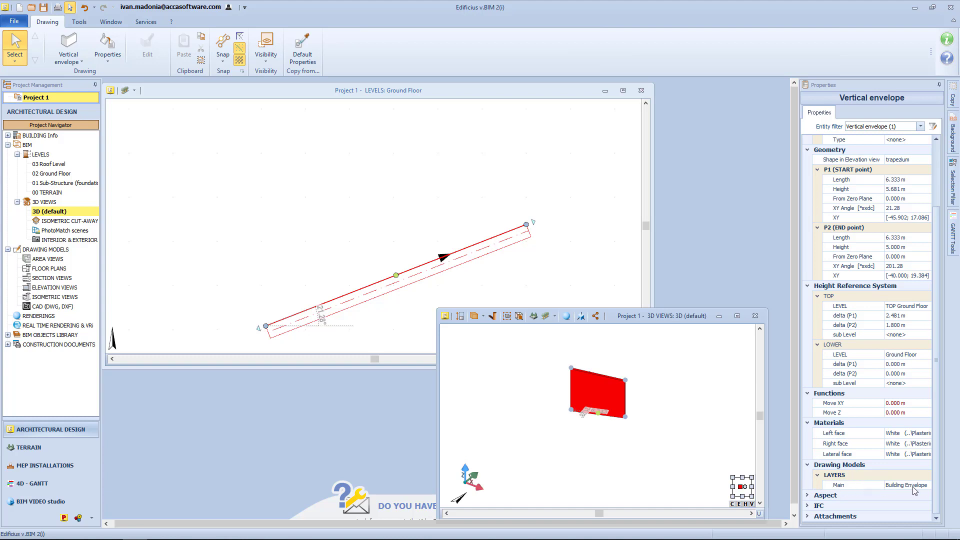
click(807, 495)
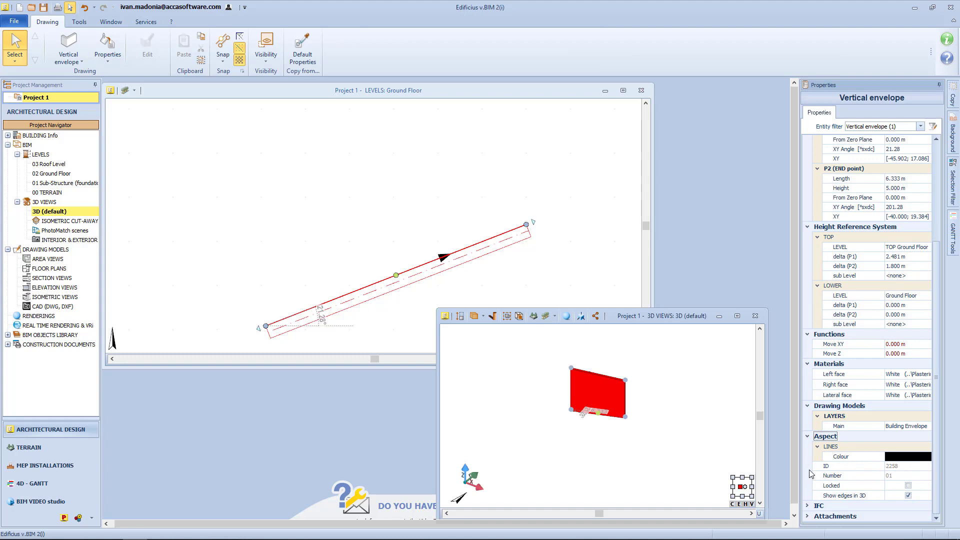
click(902, 457)
click(928, 458)
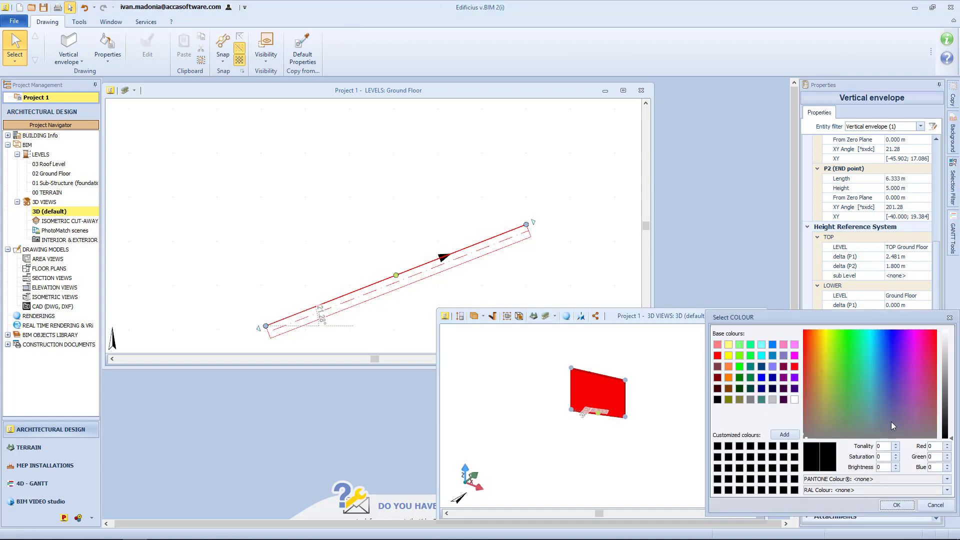
click(945, 376)
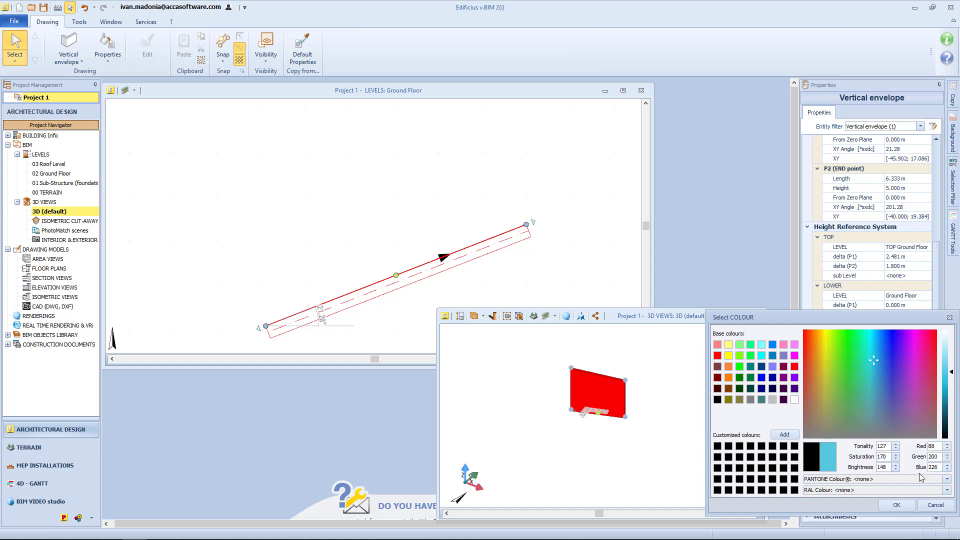
click(906, 505)
key(Escape)
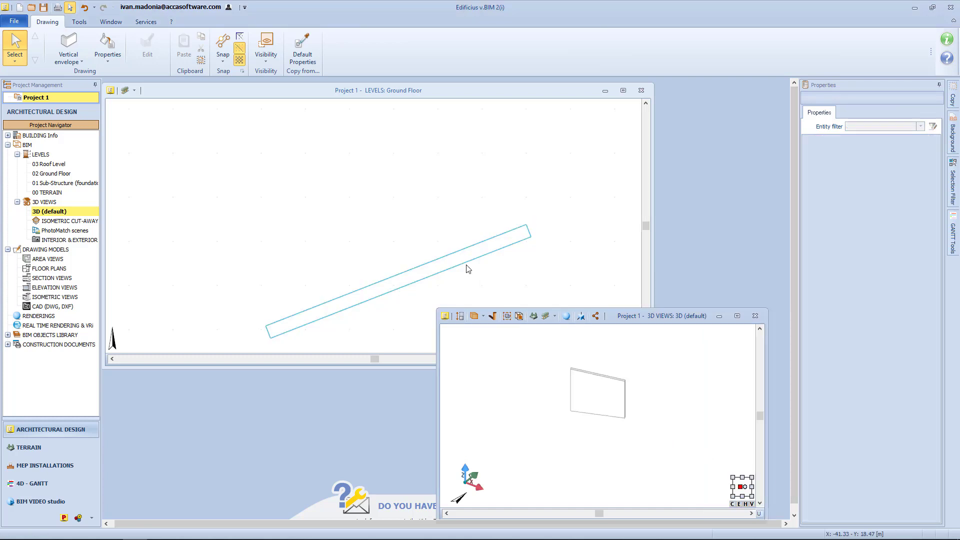
Step: Lock the wall and try to select it again in the 3D view
click(588, 399)
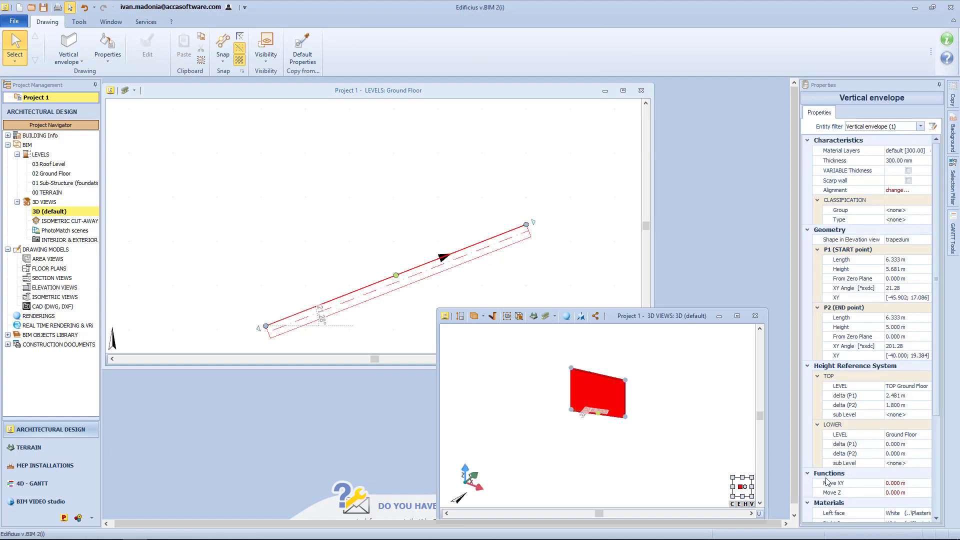
scroll(830, 485, down, 5)
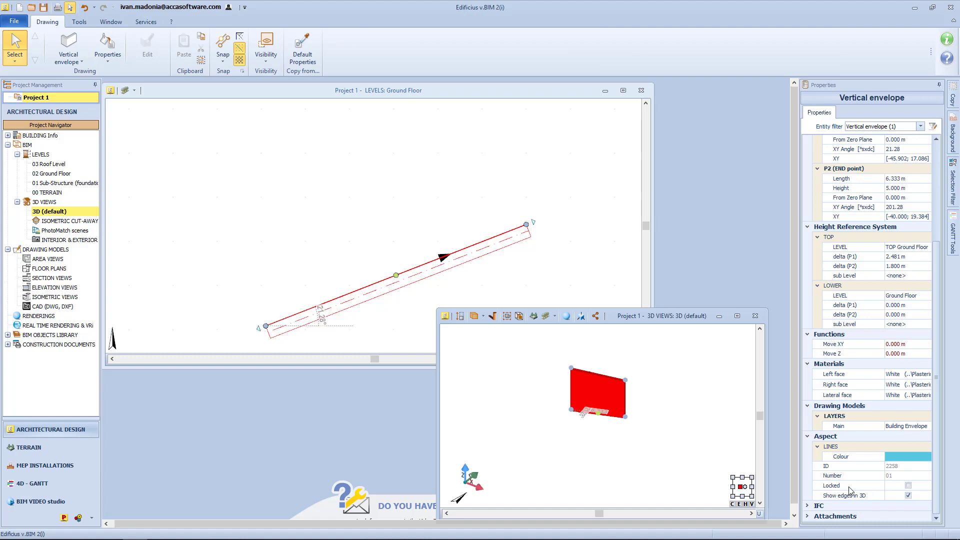
click(908, 485)
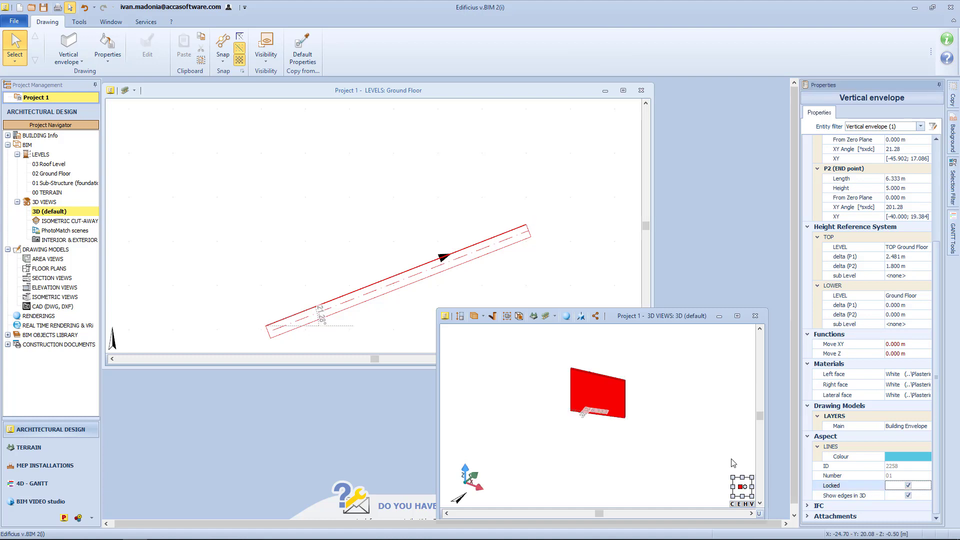
click(595, 396)
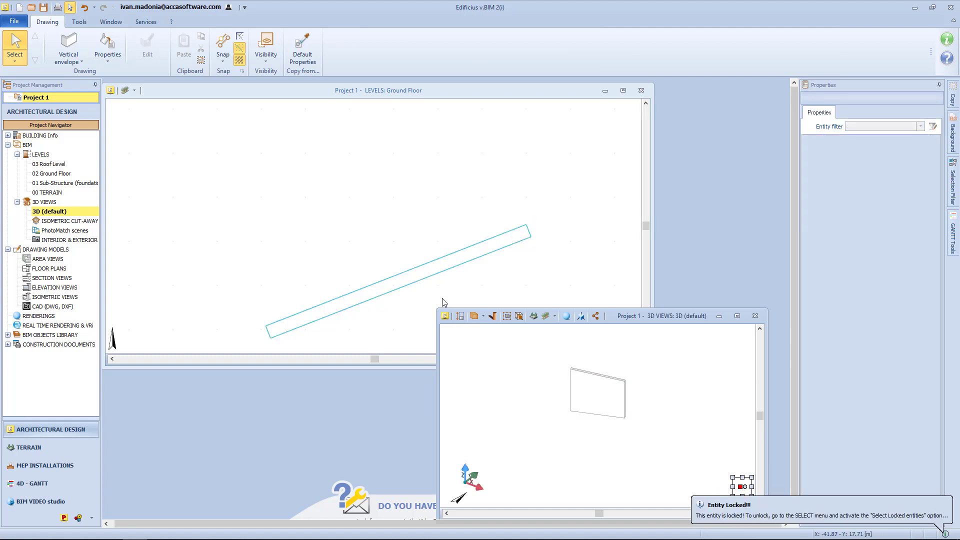
Step: Enable selection of locked entities, select the wall in plan and unlock it
click(15, 61)
click(13, 62)
click(14, 62)
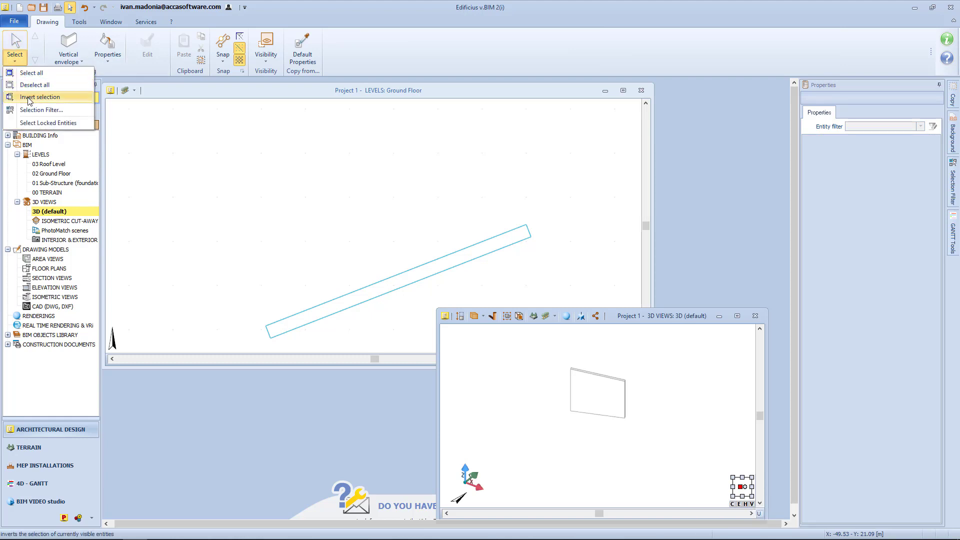
click(75, 127)
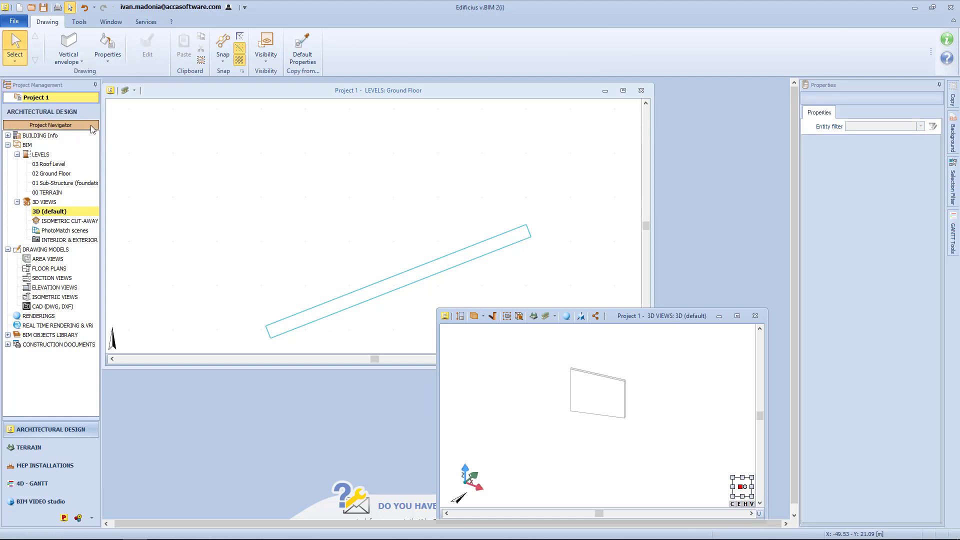
click(440, 260)
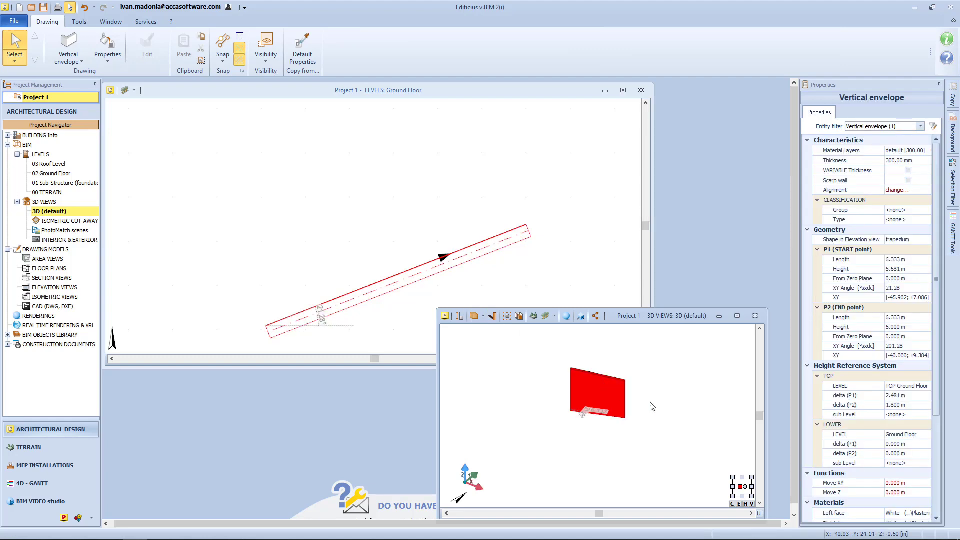
scroll(832, 468, down, 1)
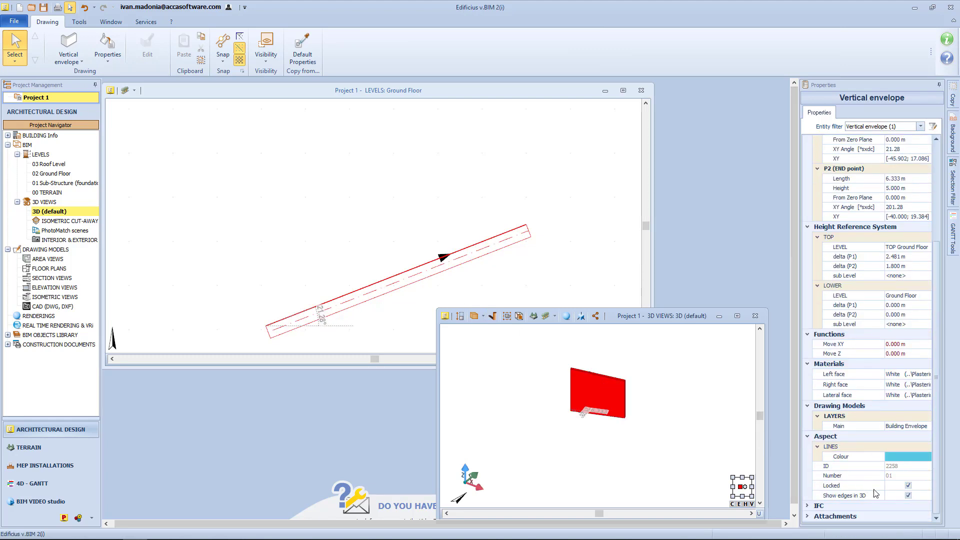
click(908, 485)
click(908, 486)
Step: Turn off the wall's edge display in 3D and inspect the wall in the maximized 3D view
key(F2)
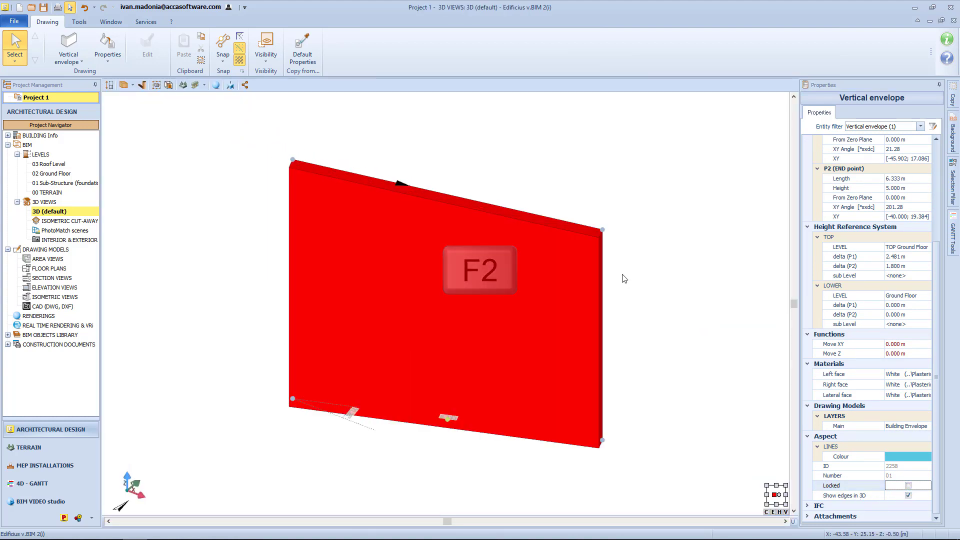
click(908, 495)
drag(496, 217, 580, 344)
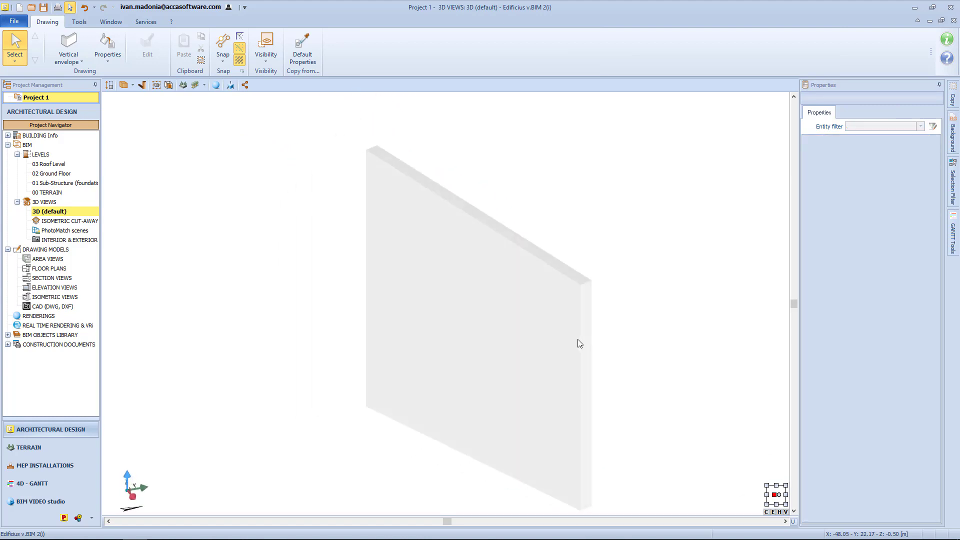
Step: Return to the tiled plan and 3D views and turn the wall's 3D edges back on
double_click(577, 340)
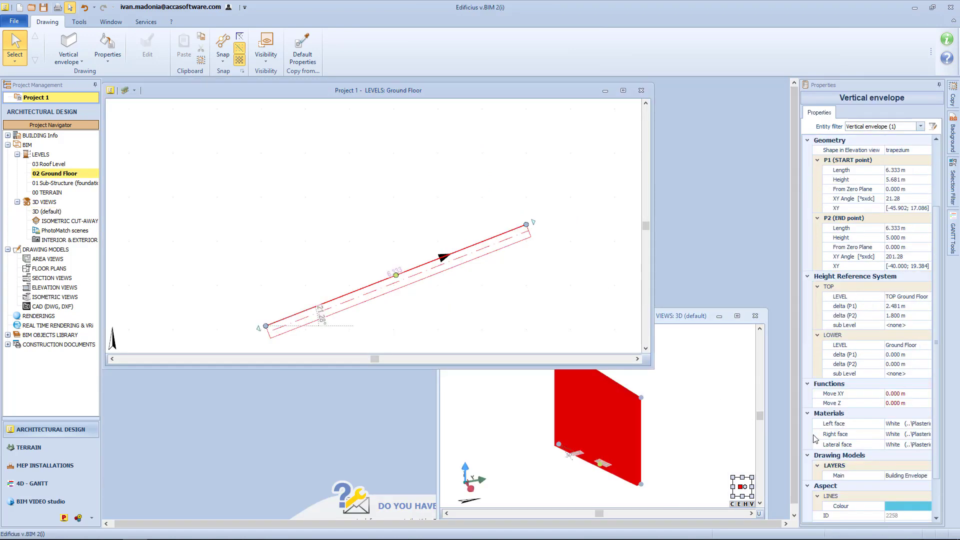
scroll(812, 438, down, 6)
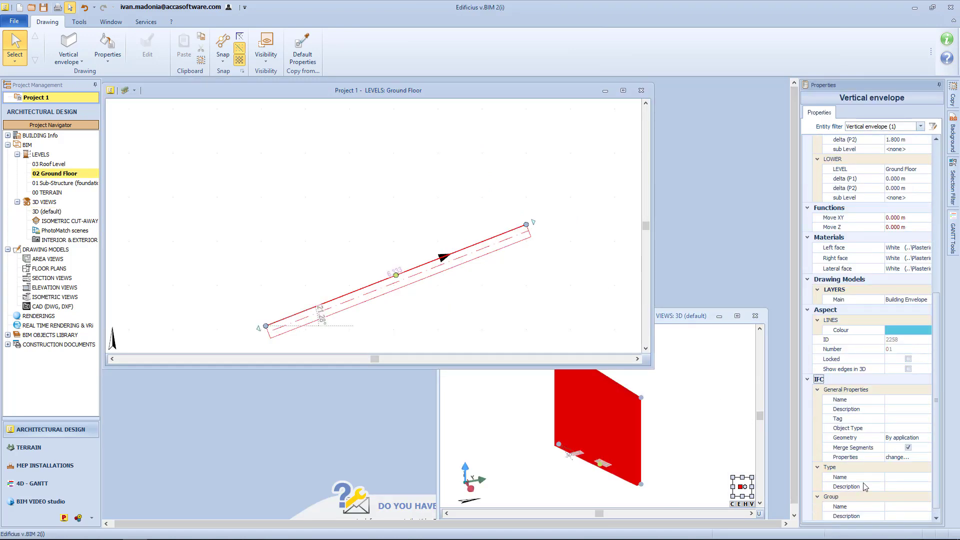
click(908, 369)
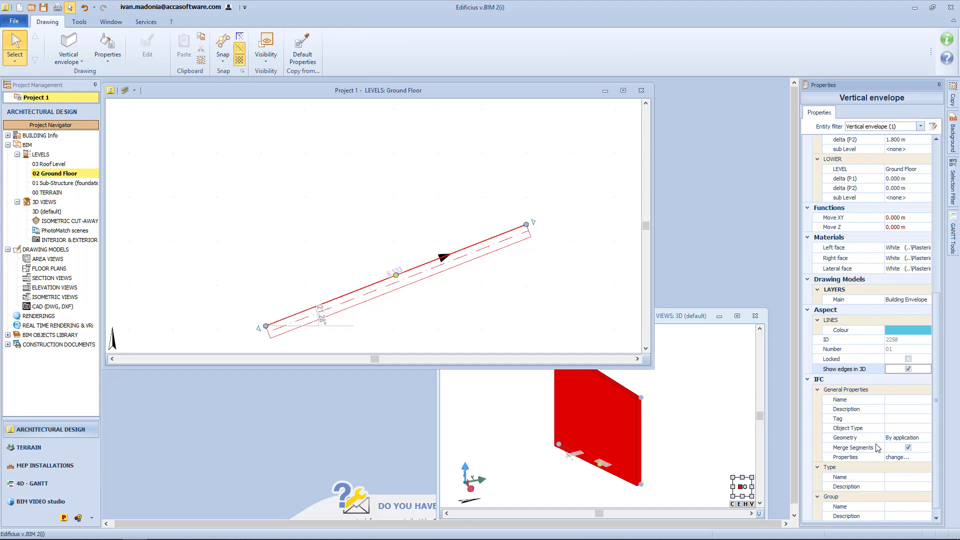
Step: Open the wall's IFC property sets for review
scroll(874, 477, down, 1)
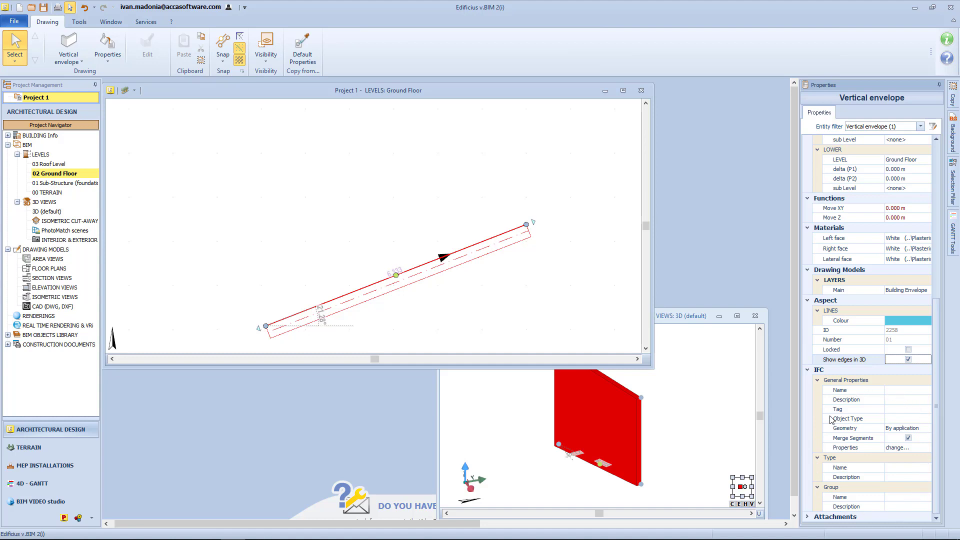
click(895, 447)
click(928, 448)
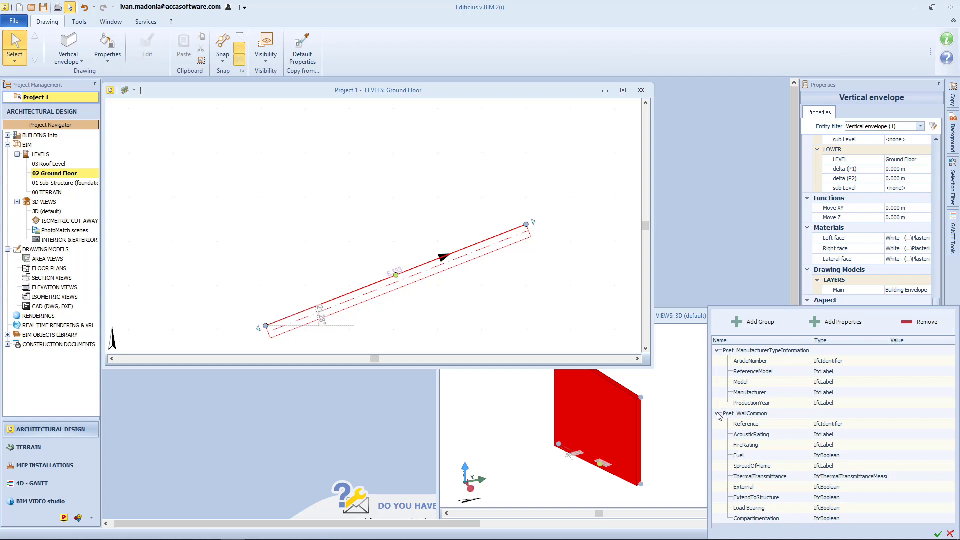
Step: Add a new group to the wall's IFC property sets and browse the data types offered for it
click(743, 324)
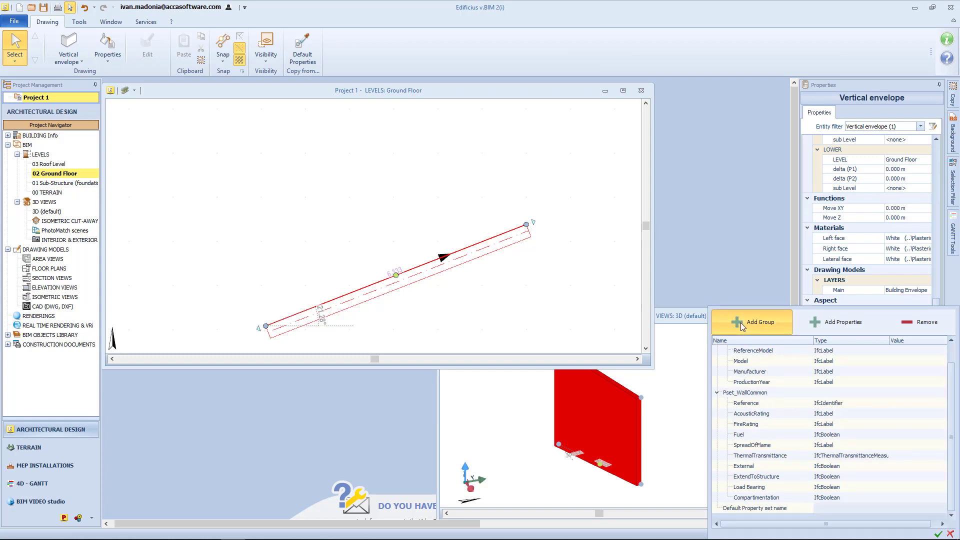
click(820, 508)
click(885, 508)
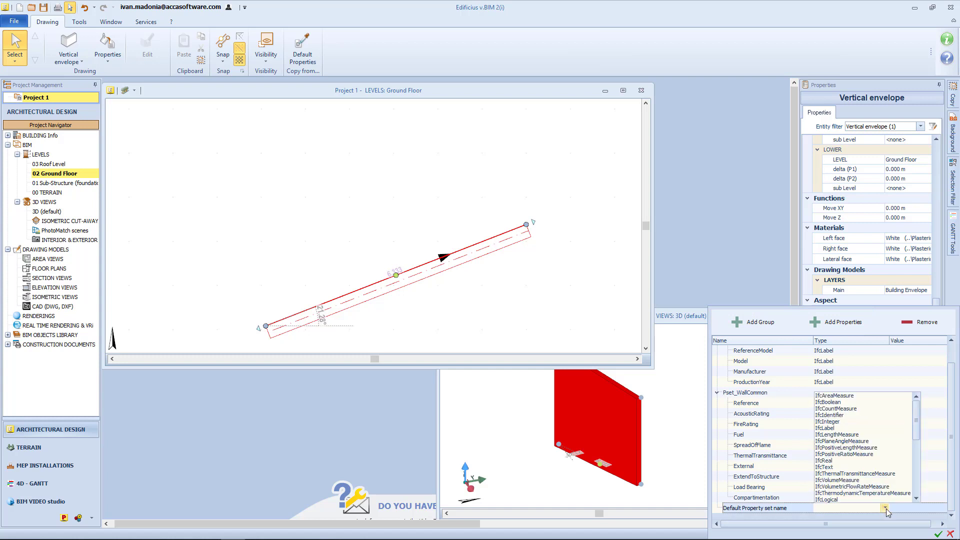
scroll(905, 485, down, 3)
scroll(905, 485, up, 3)
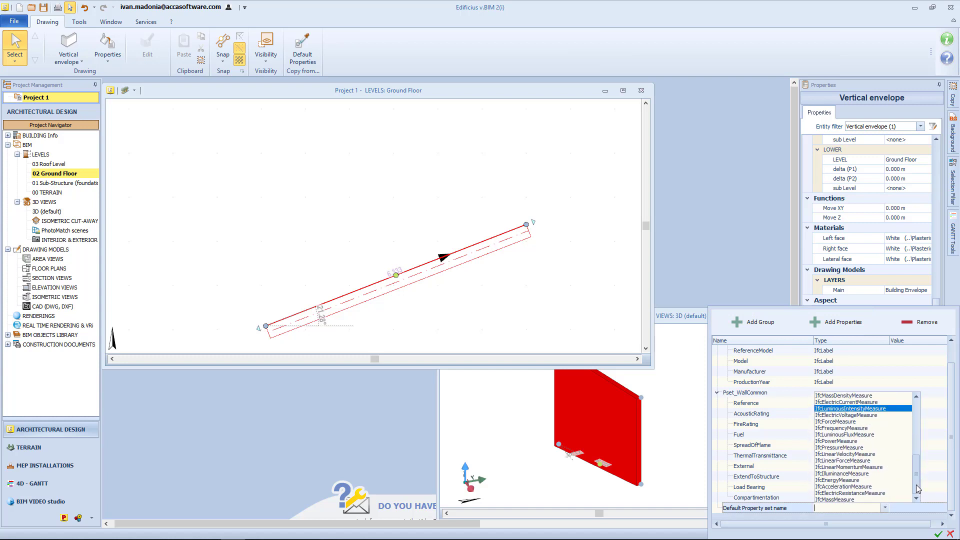
Step: Add an IfcLabel property to the new group, look through the other data types, and confirm the IFC property sets
click(847, 326)
click(824, 508)
click(885, 507)
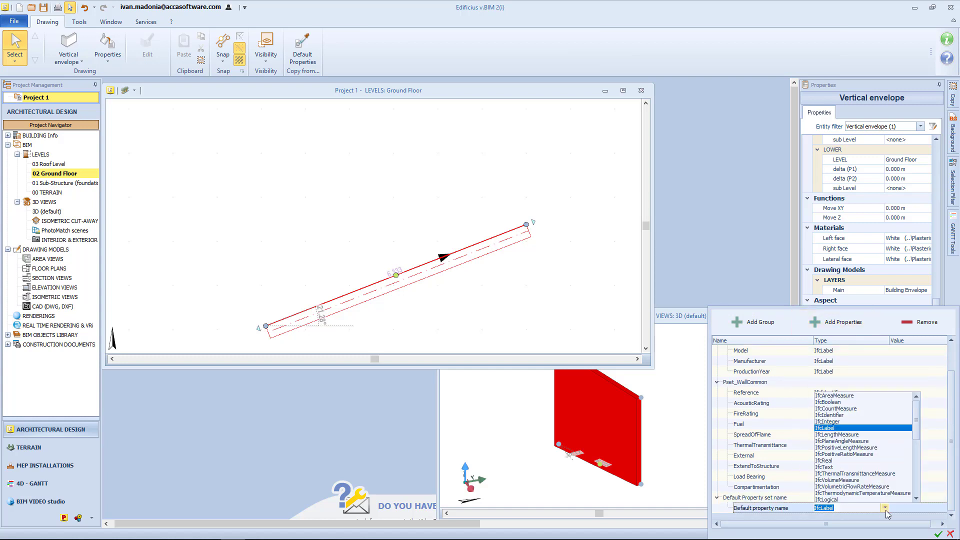
scroll(921, 425, down, 6)
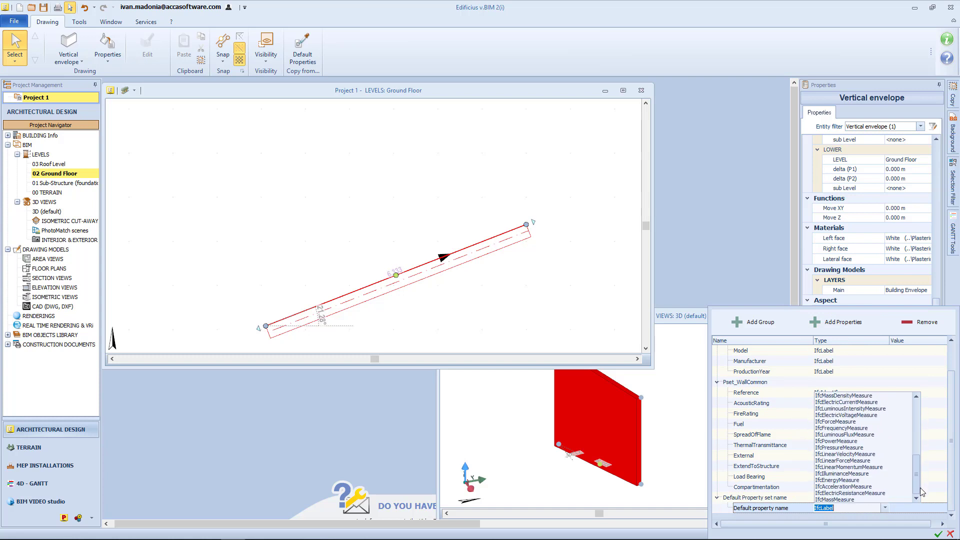
click(938, 534)
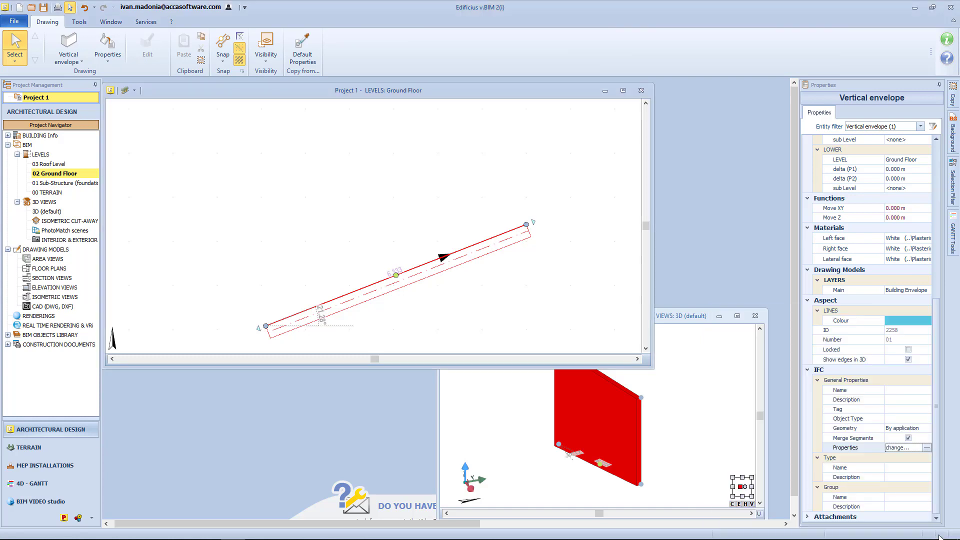
Step: Review the wall's document attachments and the File and URL options for adding one, leaving the attachments list empty
click(807, 518)
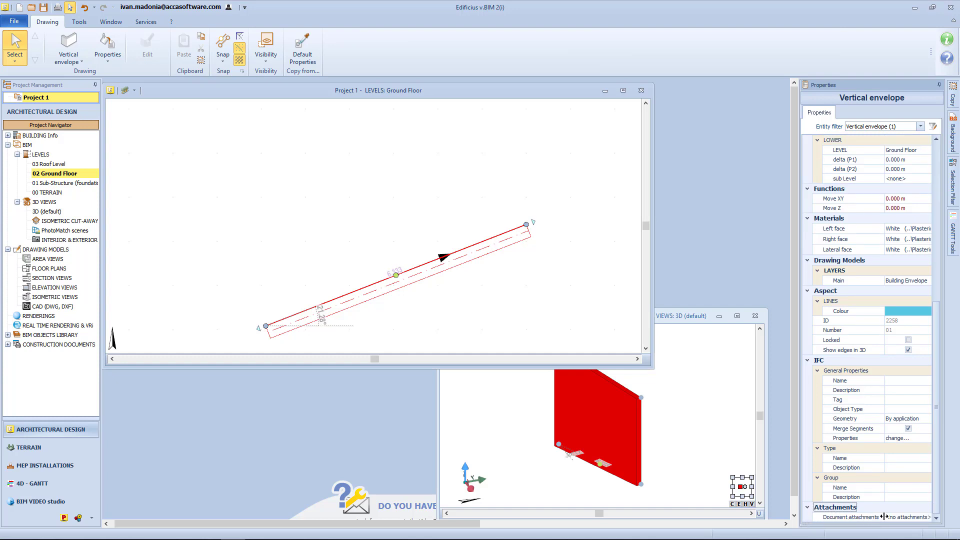
click(919, 517)
click(927, 518)
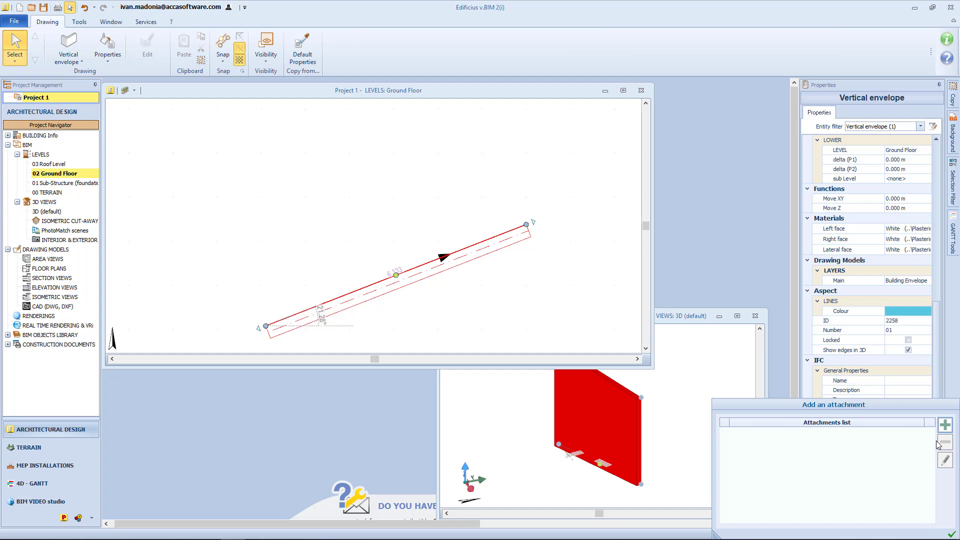
click(944, 425)
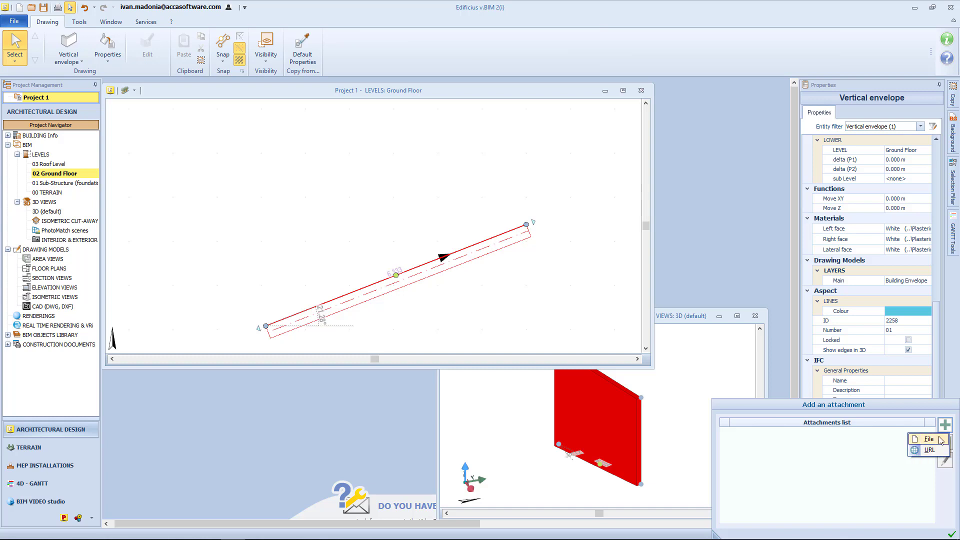
click(952, 534)
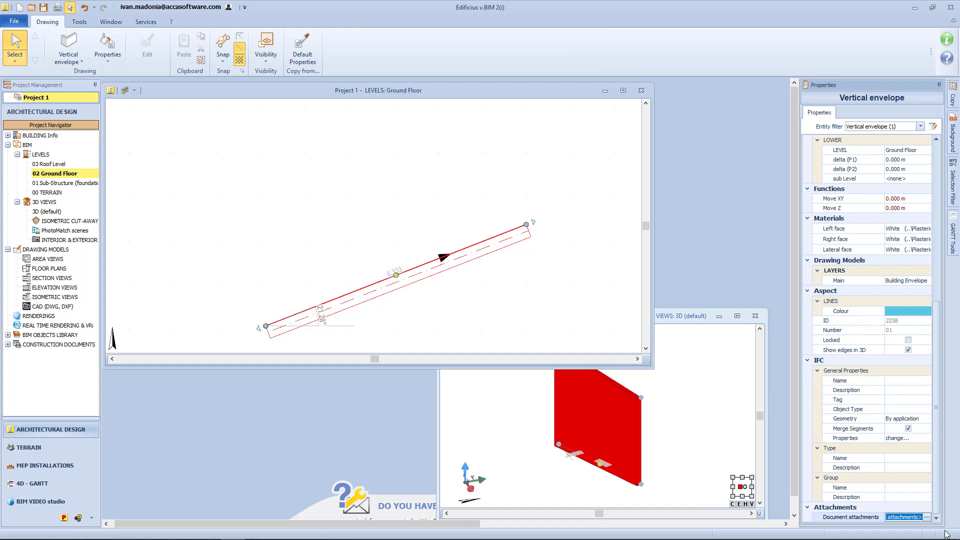
click(821, 499)
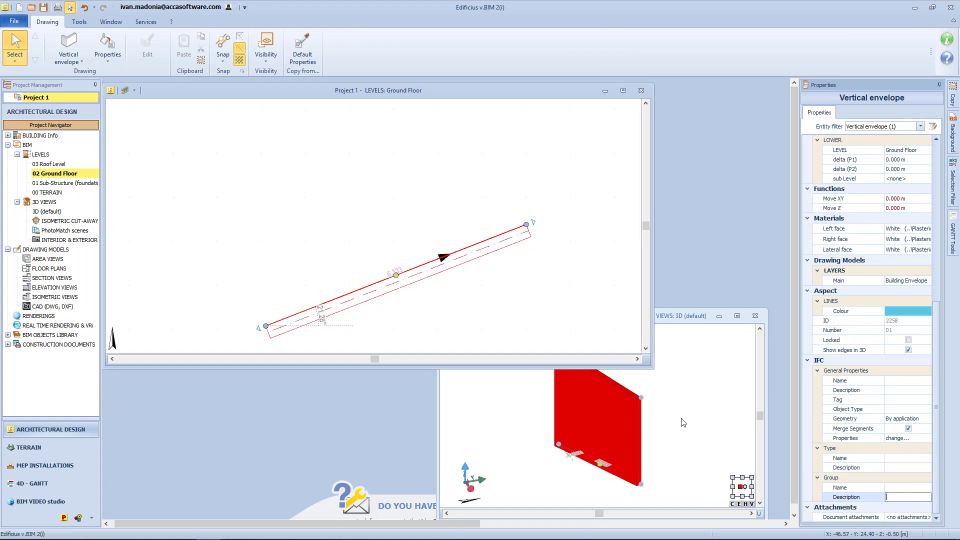
Step: Maximize the ground floor plan and draw a horizontal vertical-envelope wall below the sloped wall
click(623, 90)
middle_drag(430, 266, 485, 155)
click(82, 58)
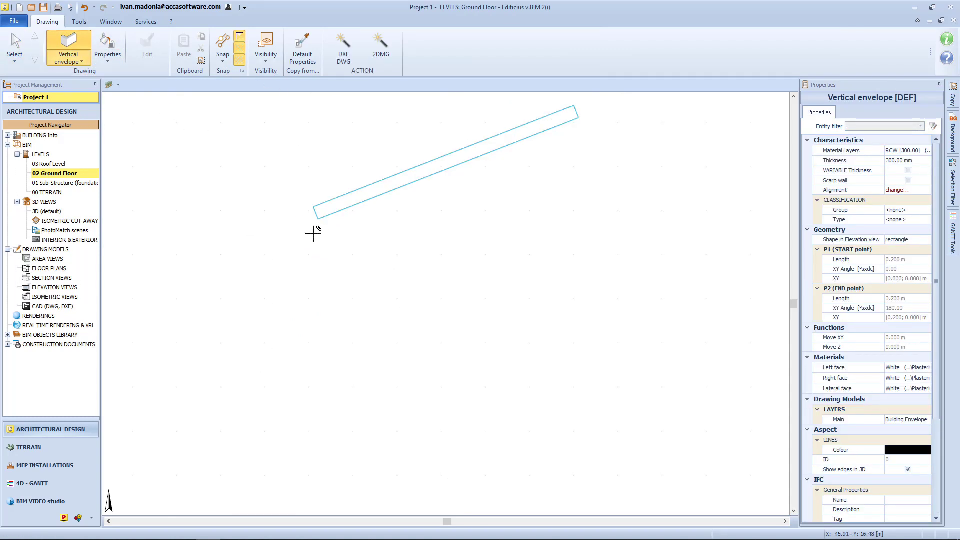
click(340, 235)
click(493, 236)
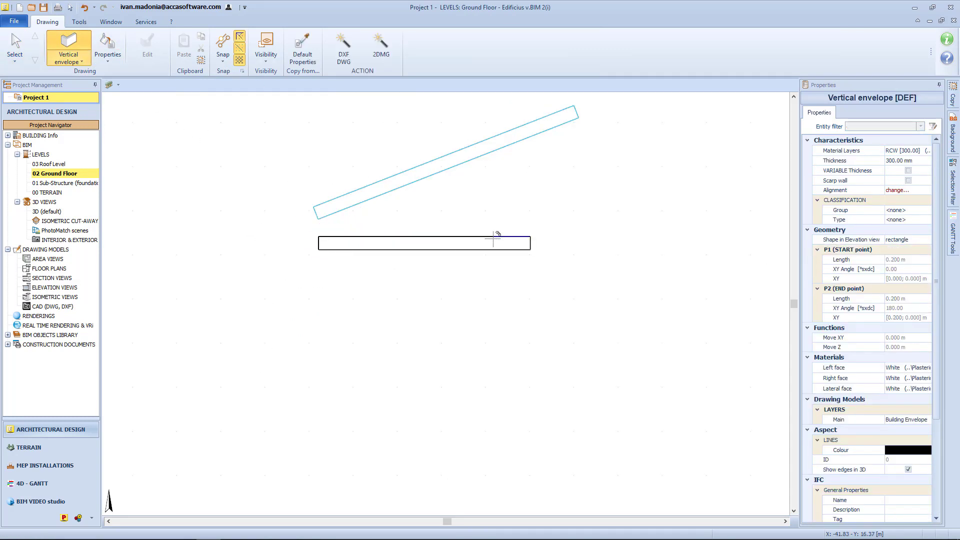
Step: Draw a 2 m long wall at 300° starting below the left end of the horizontal wall
click(318, 281)
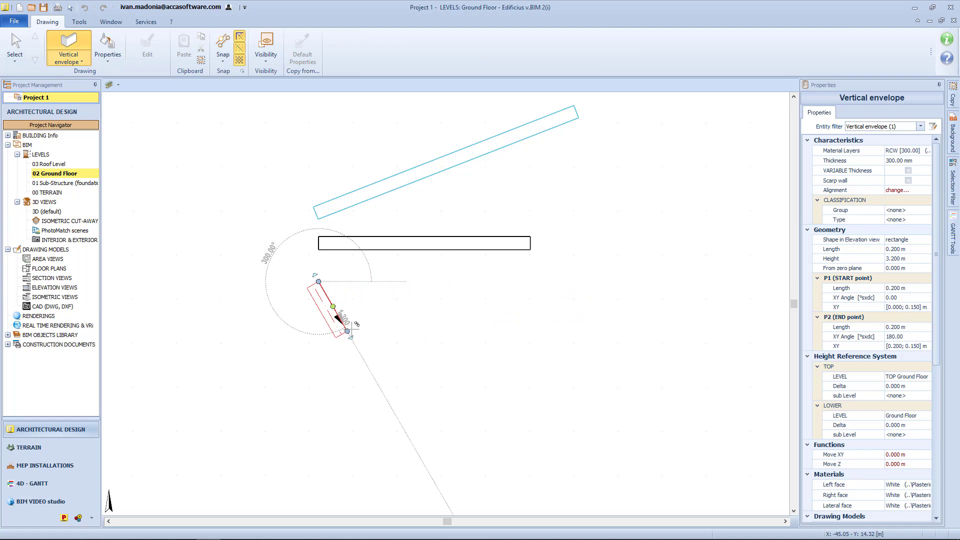
text(2)
key(Return)
Step: Draw a continuous chain of walls from the end of the 2 m wall, stepping up to the horizontal wall's right end
ctrl+click(362, 357)
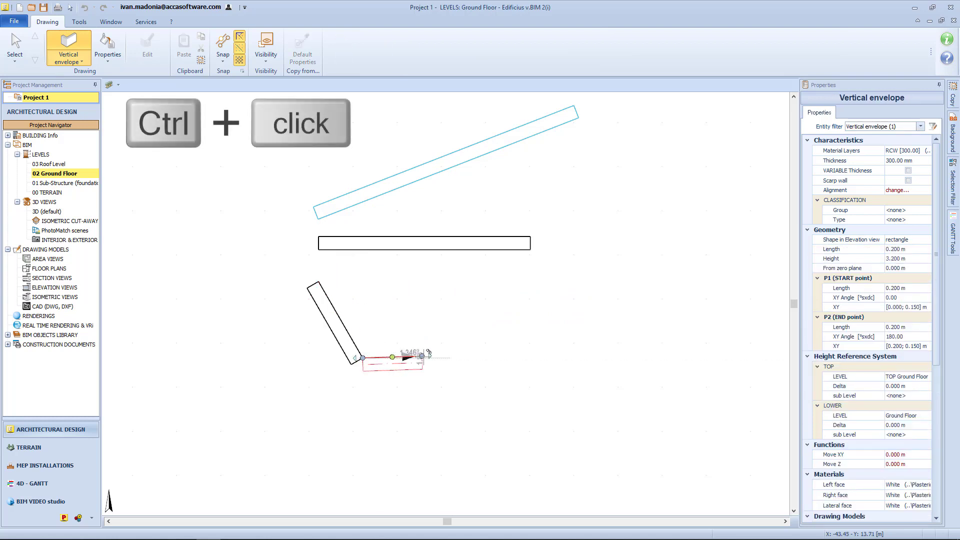
click(463, 358)
click(463, 322)
click(531, 321)
click(536, 244)
key(Escape)
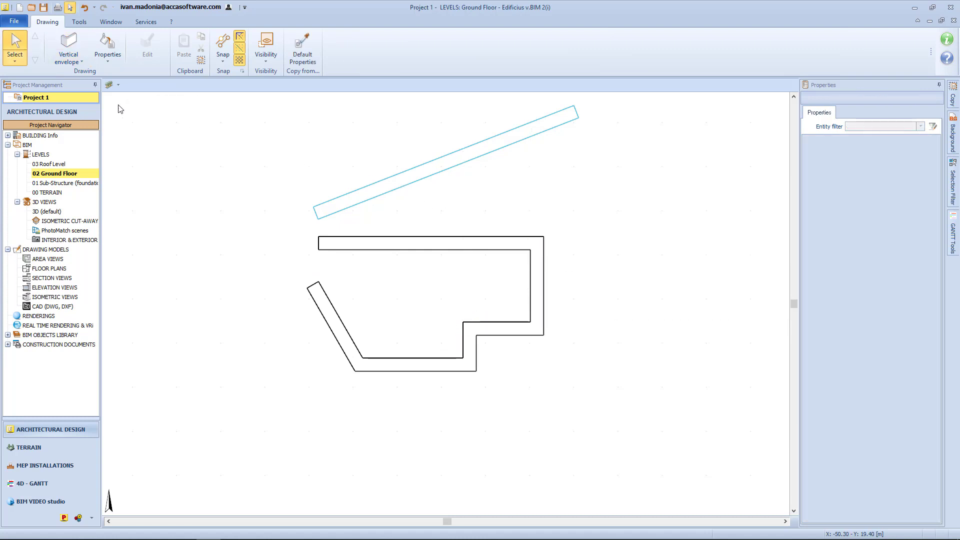
Step: Check the wall tool's DXF/DWG and 2DMG actions, then select all walls on the ground floor plan and delete them
click(68, 50)
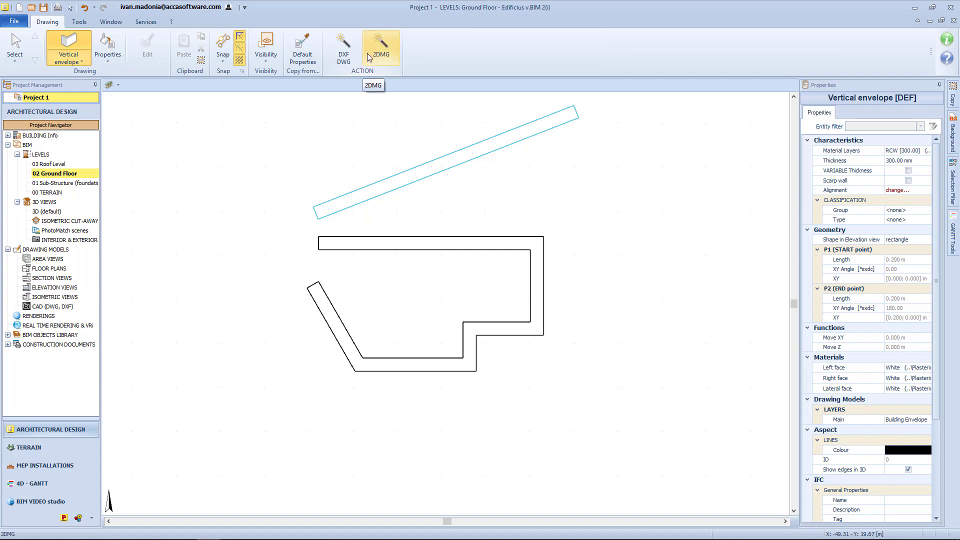
key(Escape)
drag(589, 101, 279, 391)
key(Delete)
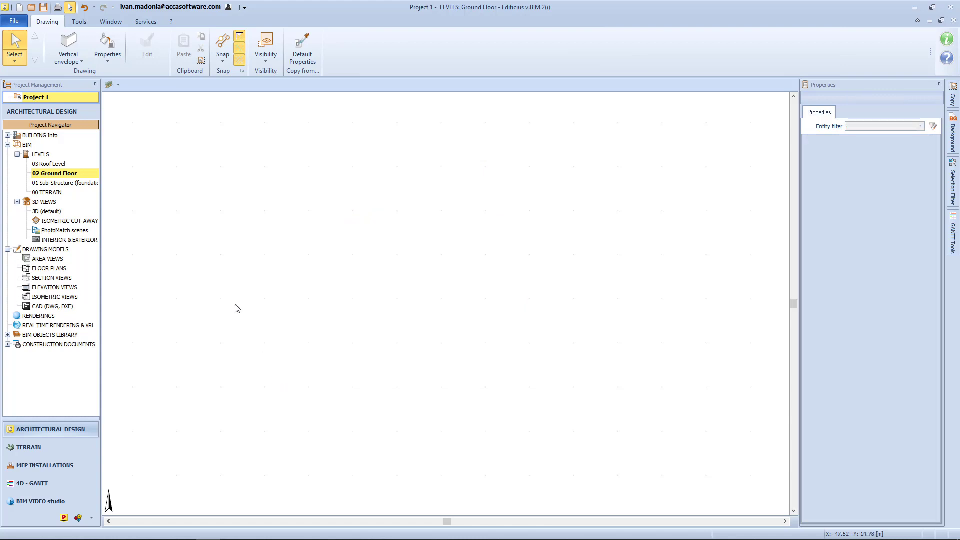
Step: Draw a horizontal vertical-envelope wall 10 m long in the upper part of the empty ground floor plan
click(69, 46)
click(158, 148)
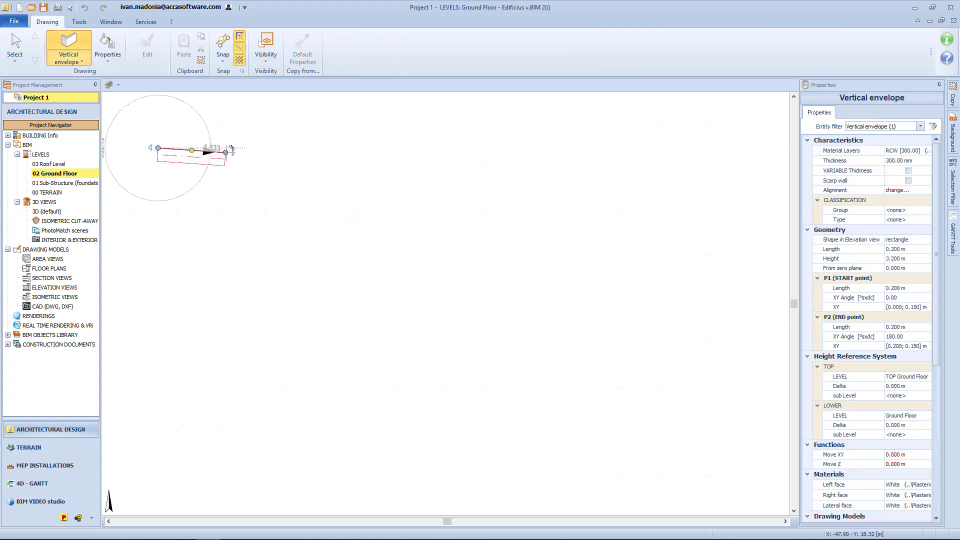
text(10)
key(Return)
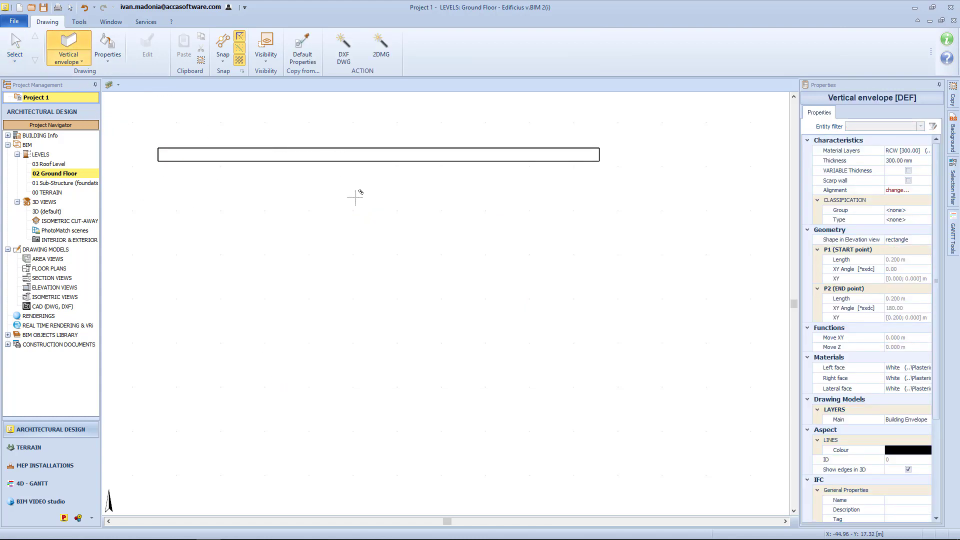
Step: Draw a perpendicular wall from below up to the 10 m wall near its middle, forming a T junction
click(370, 294)
click(370, 149)
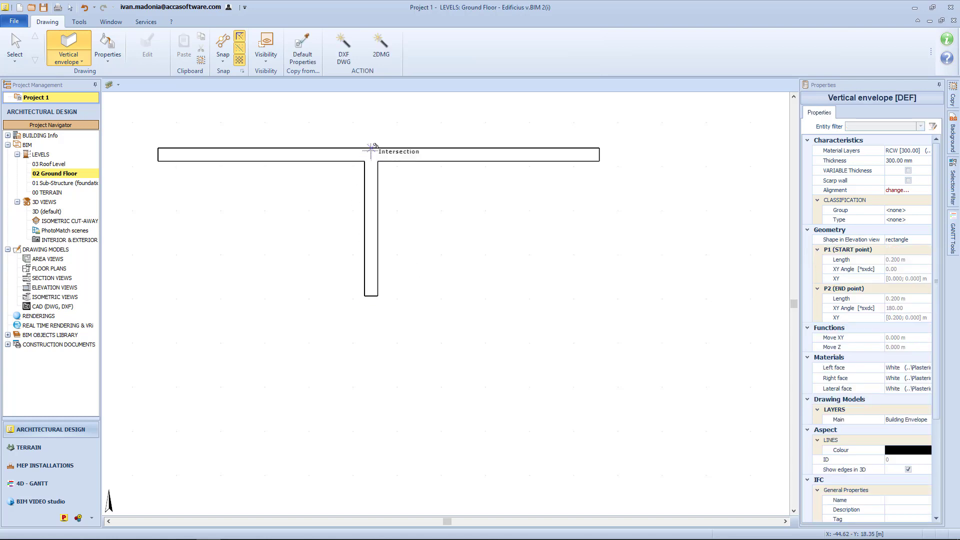
key(Escape)
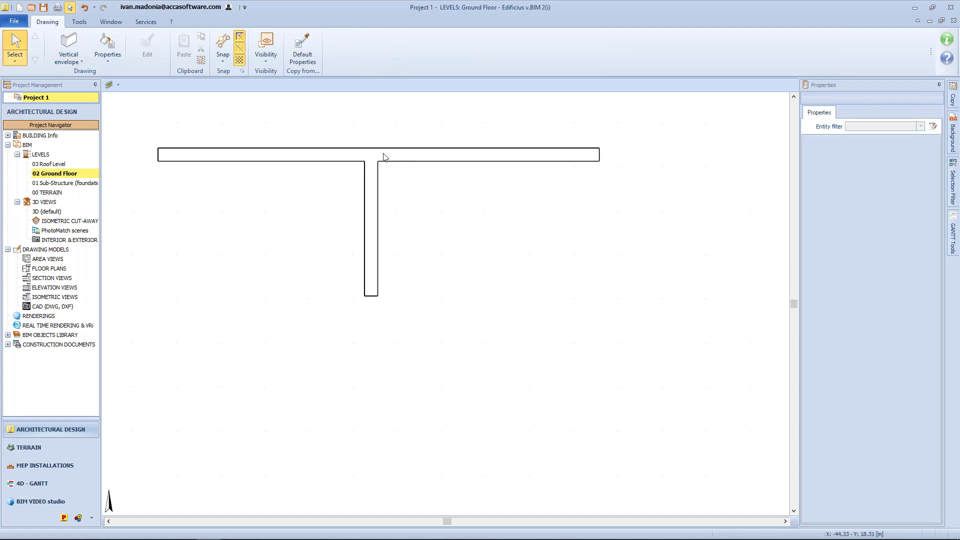
Step: Select the horizontal wall's right-hand segment, tilt it by lowering its free end, and move it down along the perpendicular wall
click(386, 157)
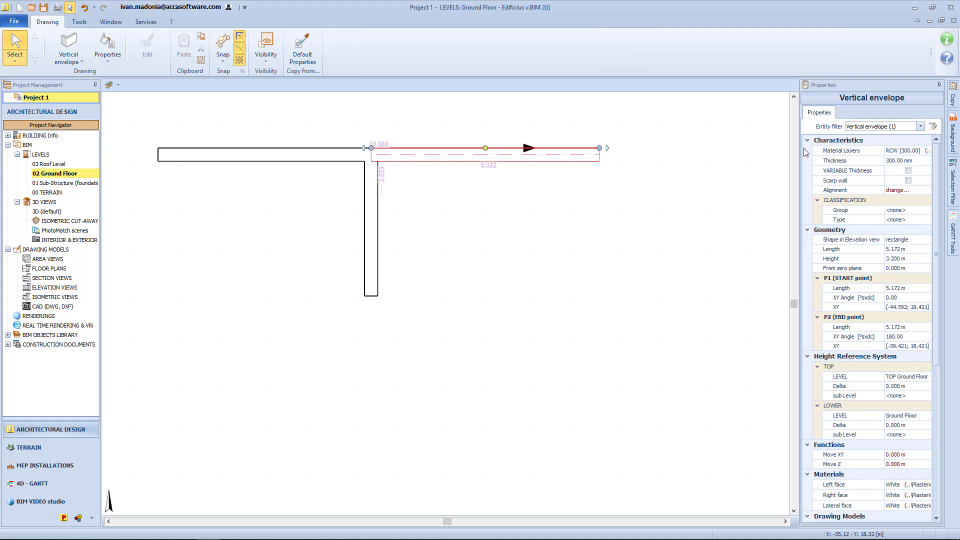
click(610, 163)
click(602, 148)
drag(599, 148, 585, 180)
drag(478, 165, 484, 235)
click(484, 220)
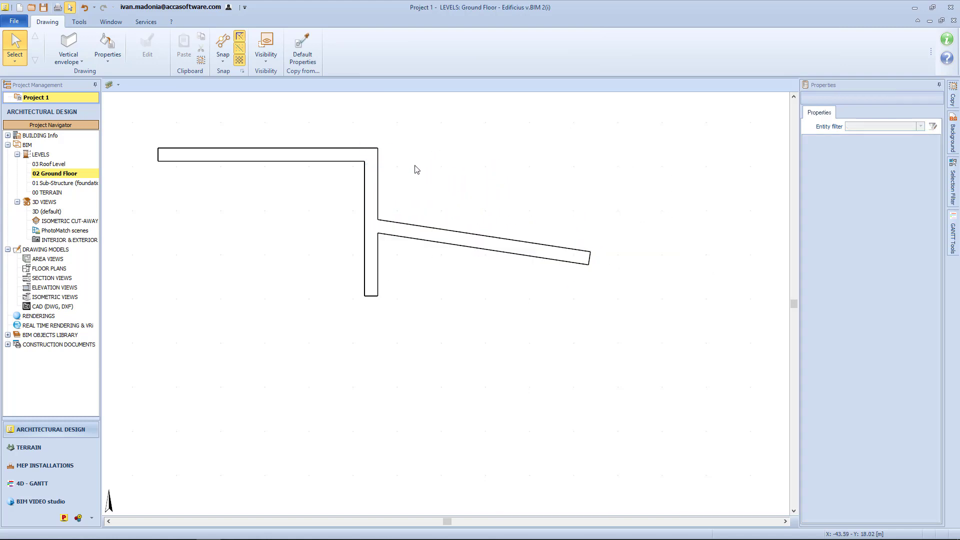
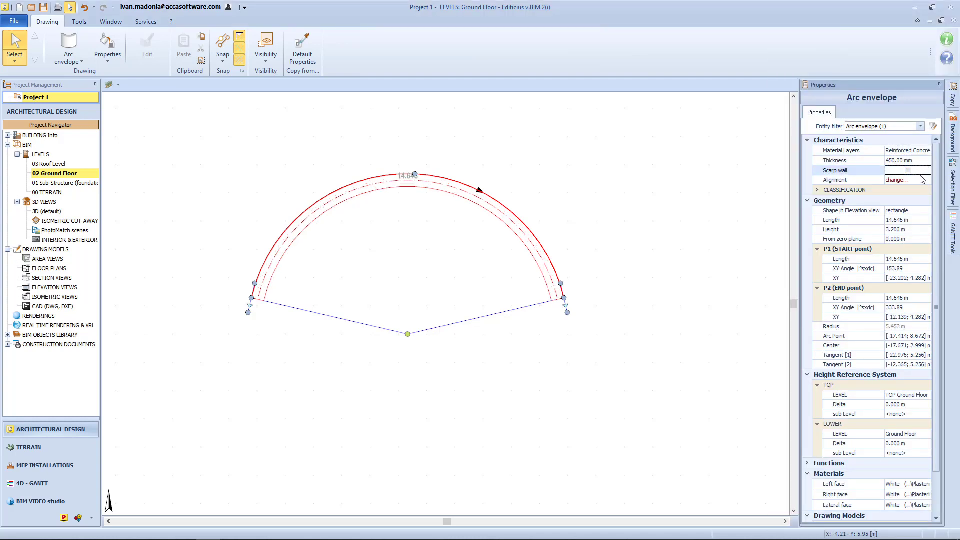
Step: Change the arc wall's alignment so that its reference line follows the inner face
click(922, 179)
click(927, 180)
click(916, 195)
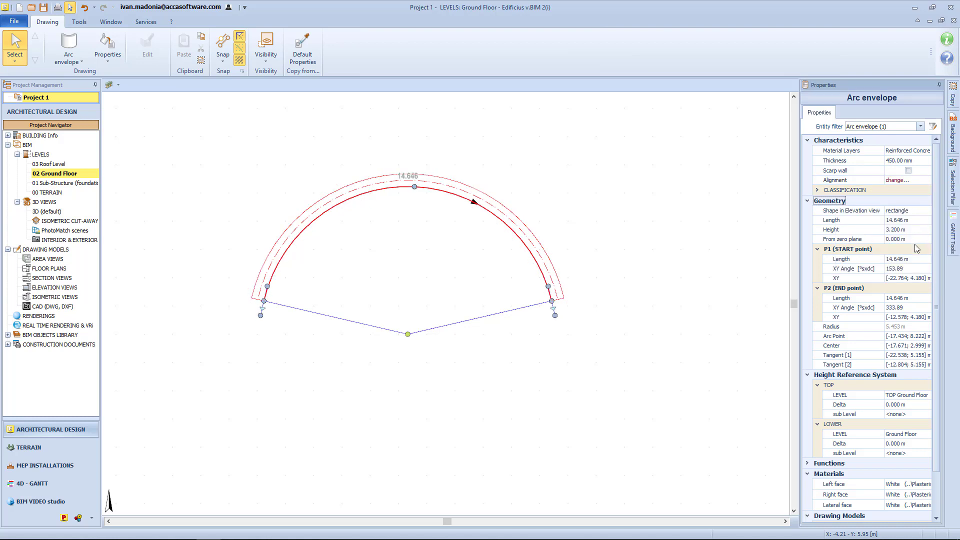
Step: Set the Y coordinate of the arc wall's arc point to -5
click(832, 378)
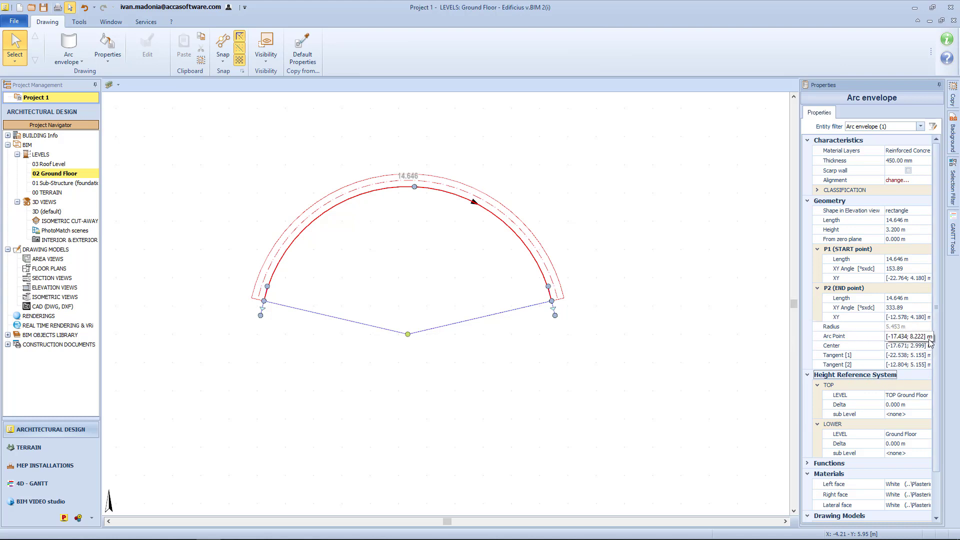
click(895, 337)
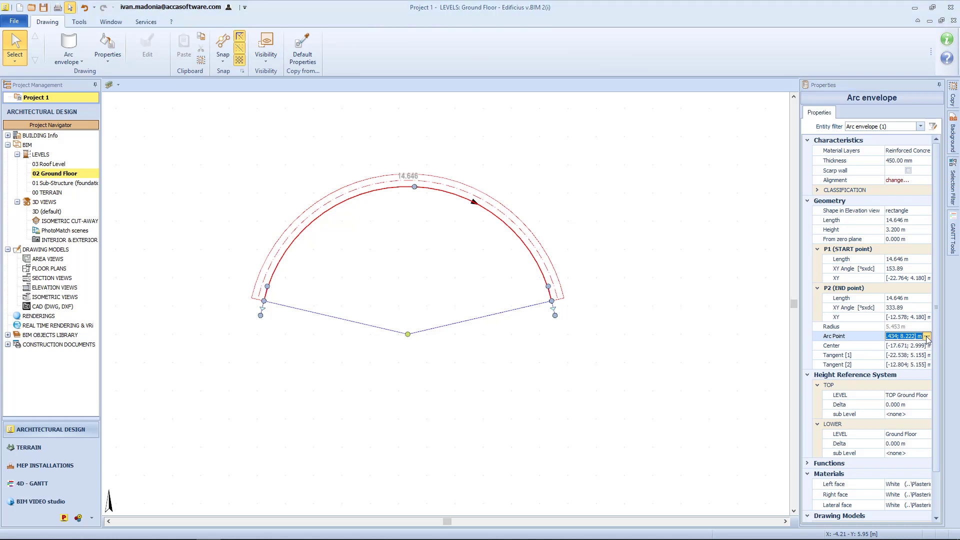
click(927, 336)
drag(903, 368, 866, 369)
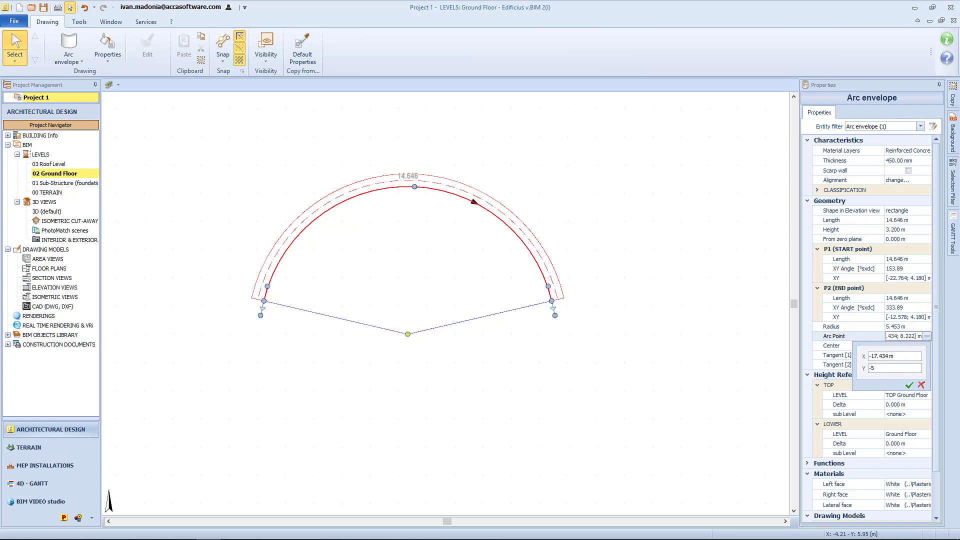
key(Return)
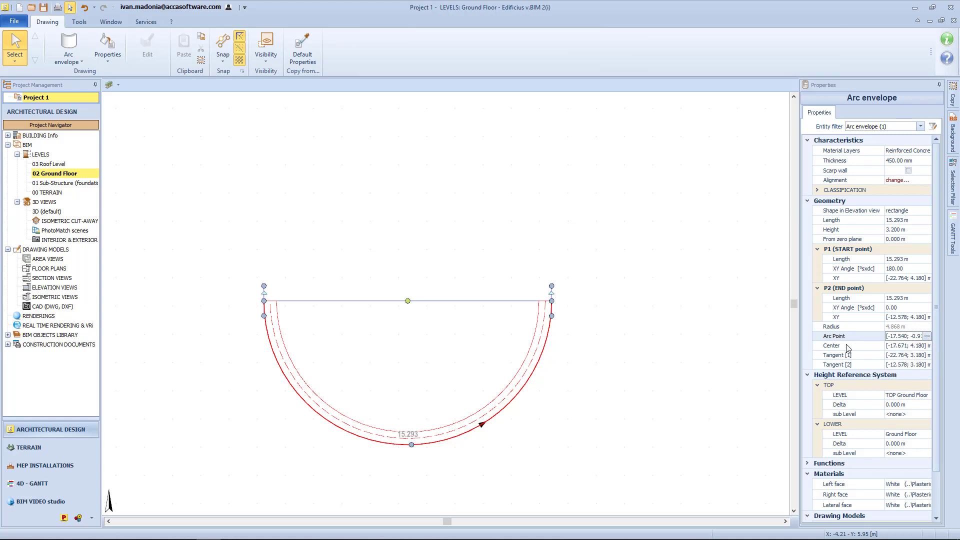
Step: Set the X coordinate of the arc wall's center to -2
click(913, 345)
click(927, 346)
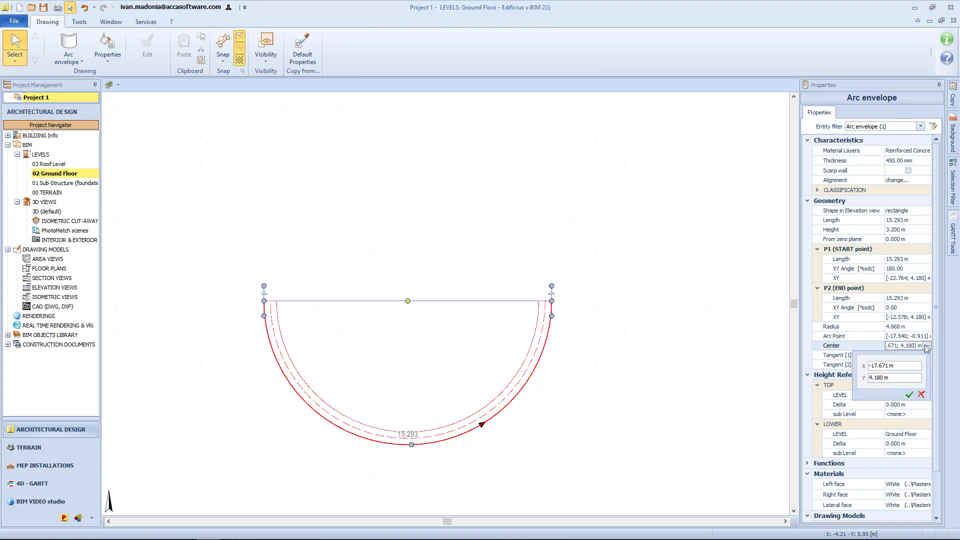
click(898, 365)
text(-2)
key(Return)
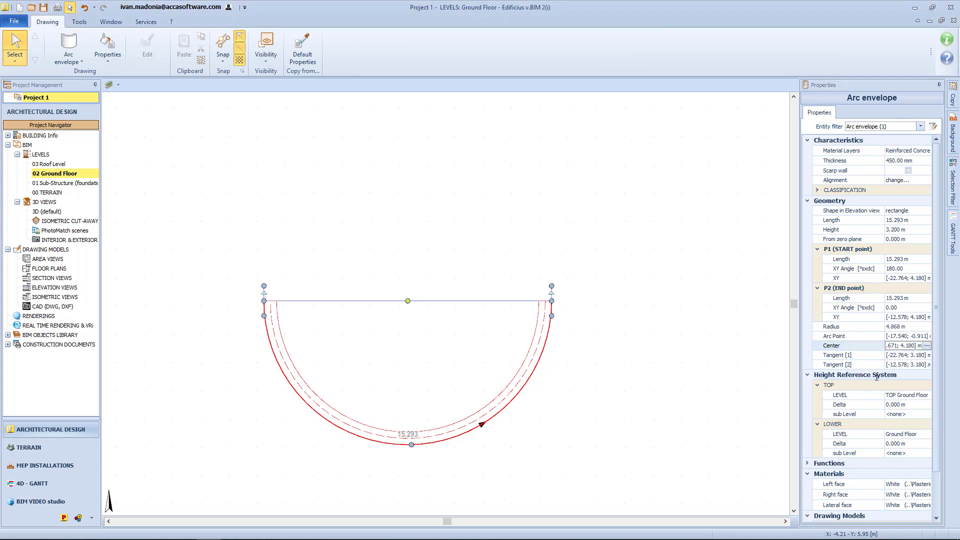
Step: Bring the relocated arc wall into view and set the X coordinate of its Tangent [1] to 5
middle_drag(591, 376, 335, 329)
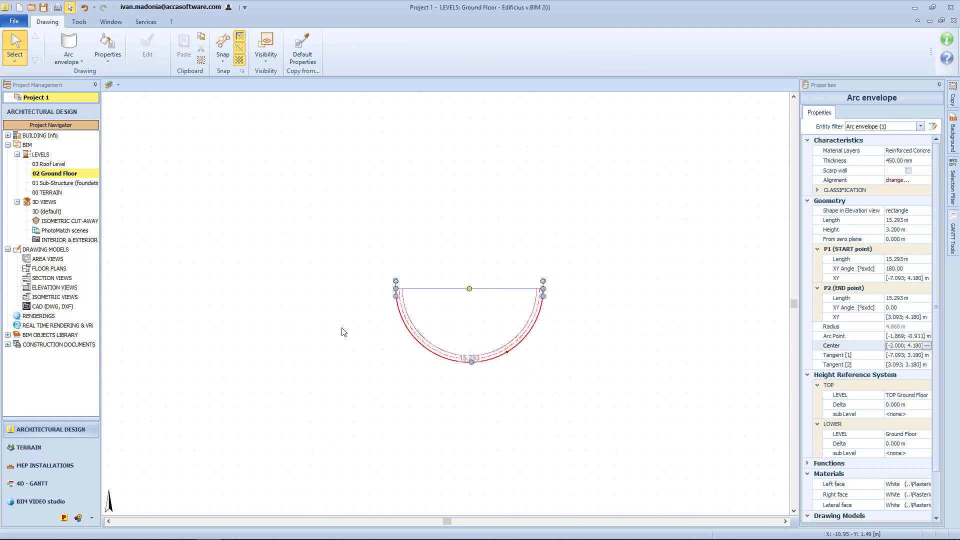
click(925, 355)
click(927, 354)
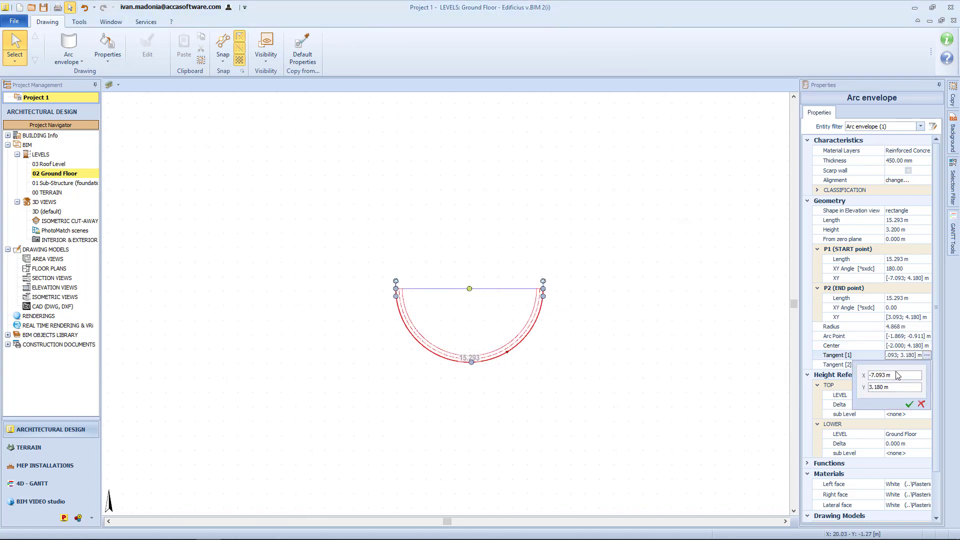
drag(896, 375, 864, 375)
text(5)
key(Return)
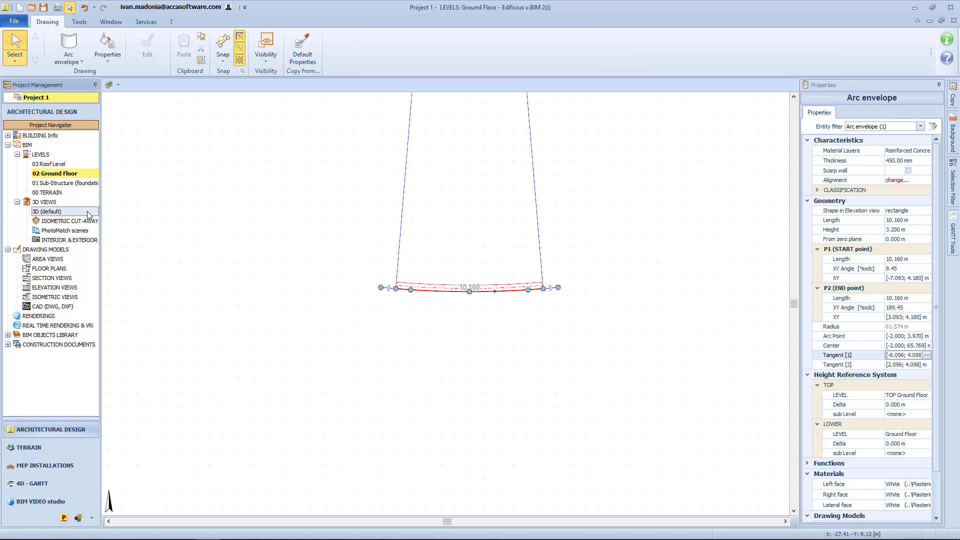
Step: In the default 3D view, add an upper profile to the arc wall and raise its P2 end to about 4.62 m
double_click(50, 212)
middle_drag(330, 373, 393, 356)
right_click(392, 355)
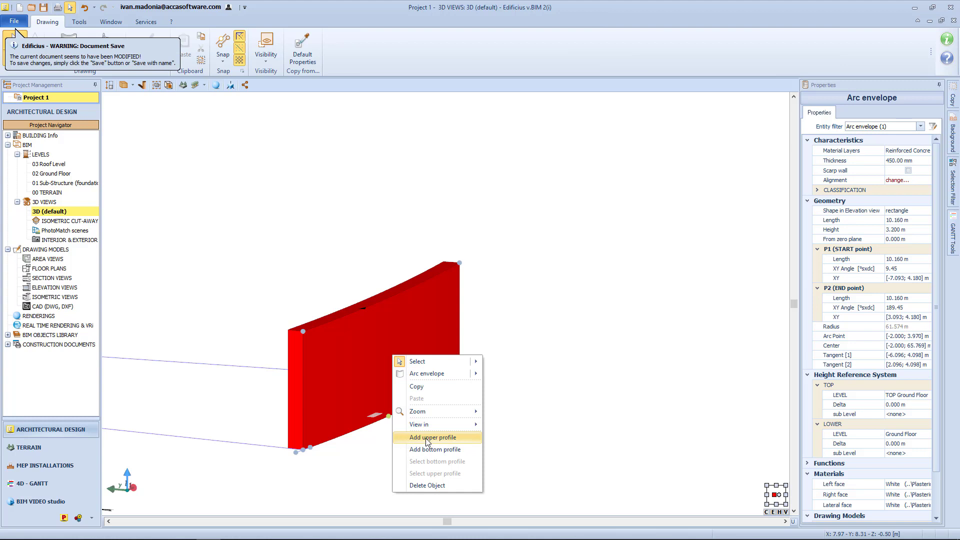
click(419, 438)
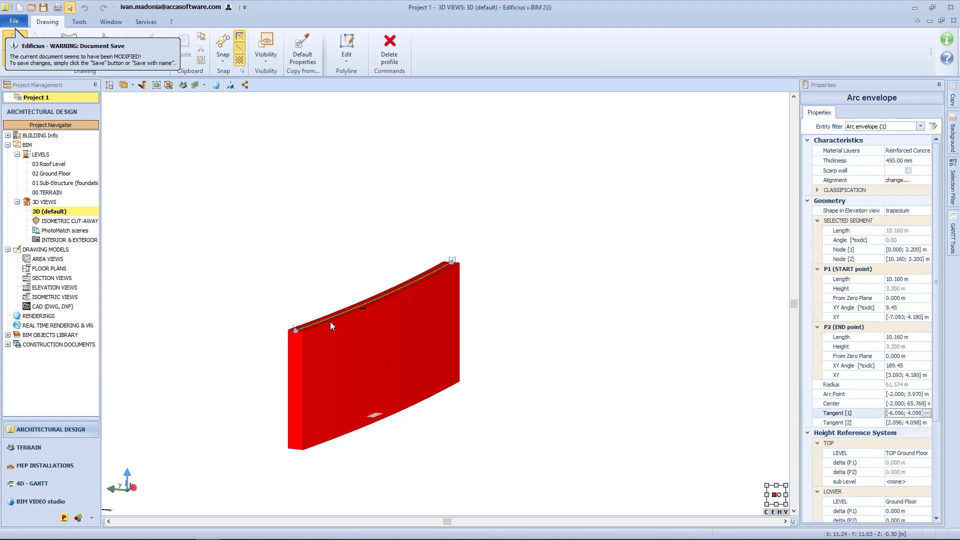
drag(451, 261, 452, 208)
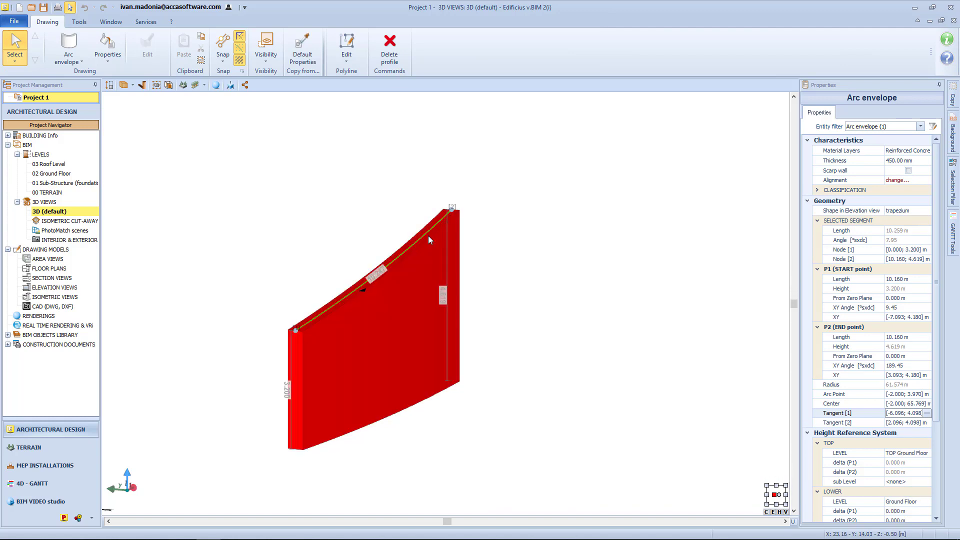
Step: Insert a node in the wall's upper profile and place it about 4.23 m along the wall at about 4.52 m height
right_click(370, 278)
mouse_move(389, 289)
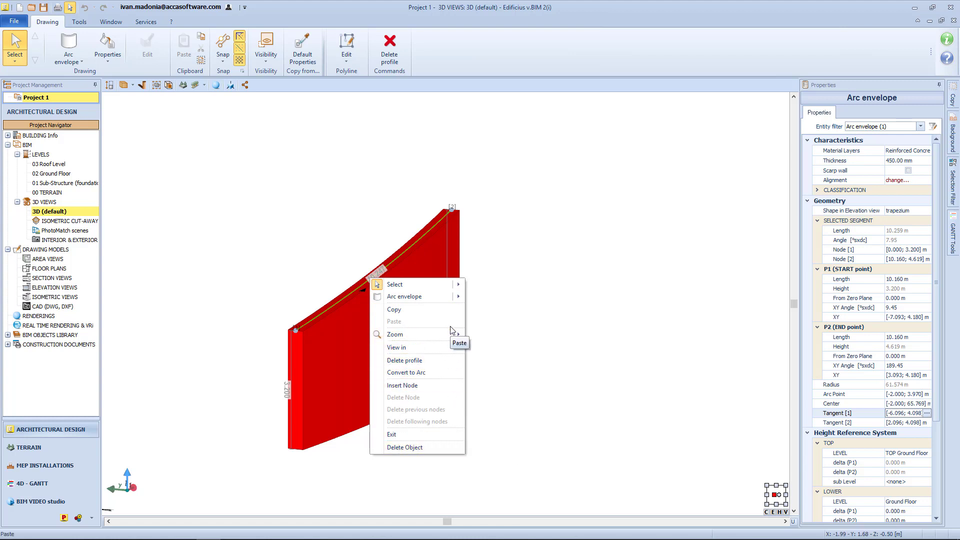
click(438, 386)
drag(384, 267, 368, 253)
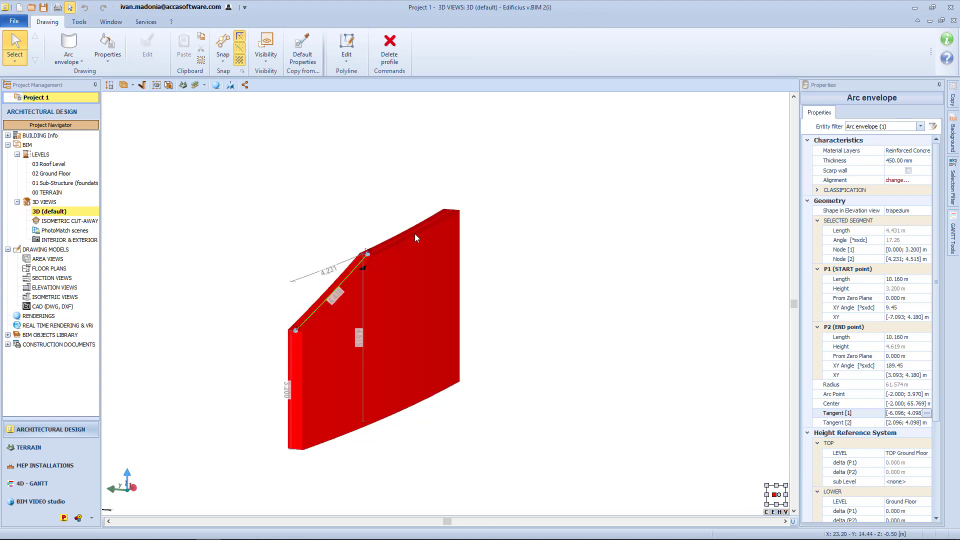
Step: Insert another upper-profile node at about 2.10 m along and 4.24 m high, and lower the adjacent middle node to about 4.20 m
right_click(388, 247)
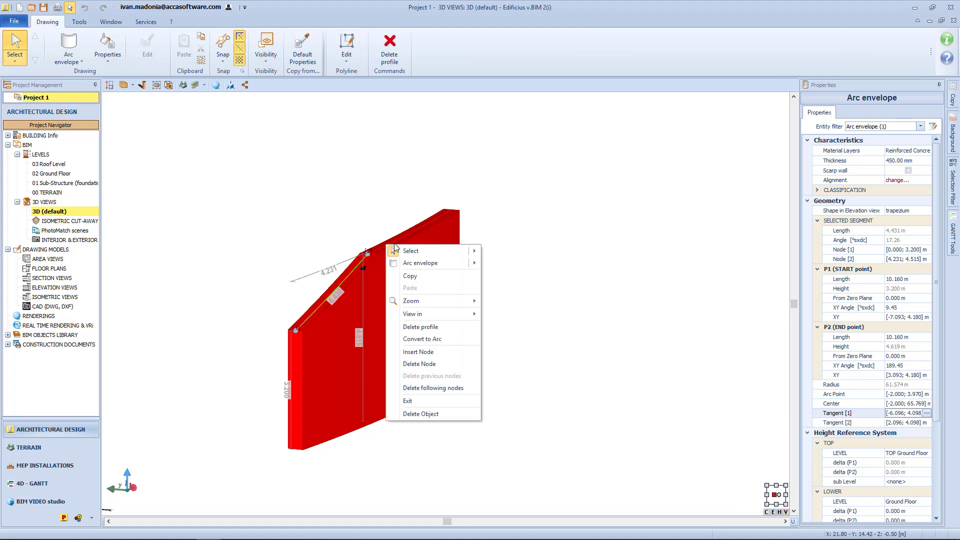
click(405, 351)
drag(338, 288, 345, 300)
key(Insert)
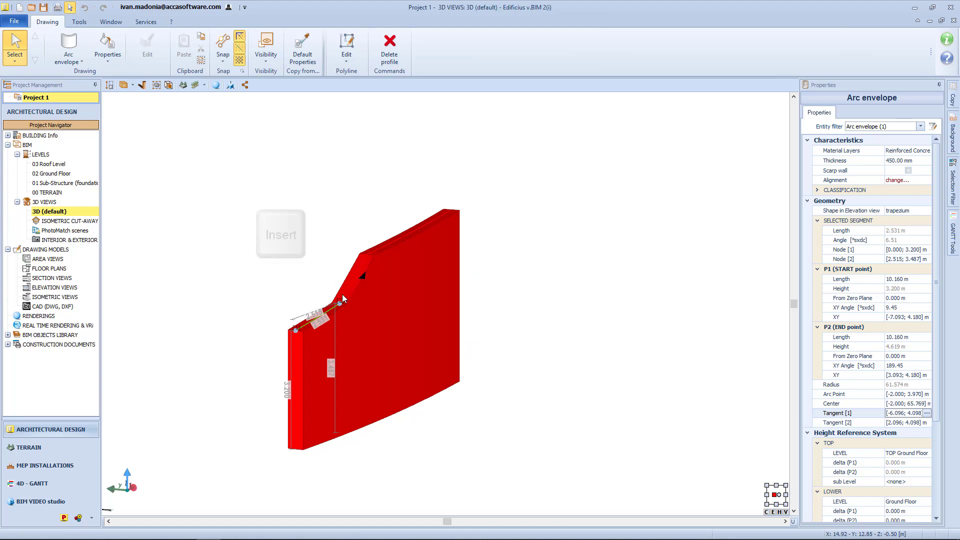
click(334, 299)
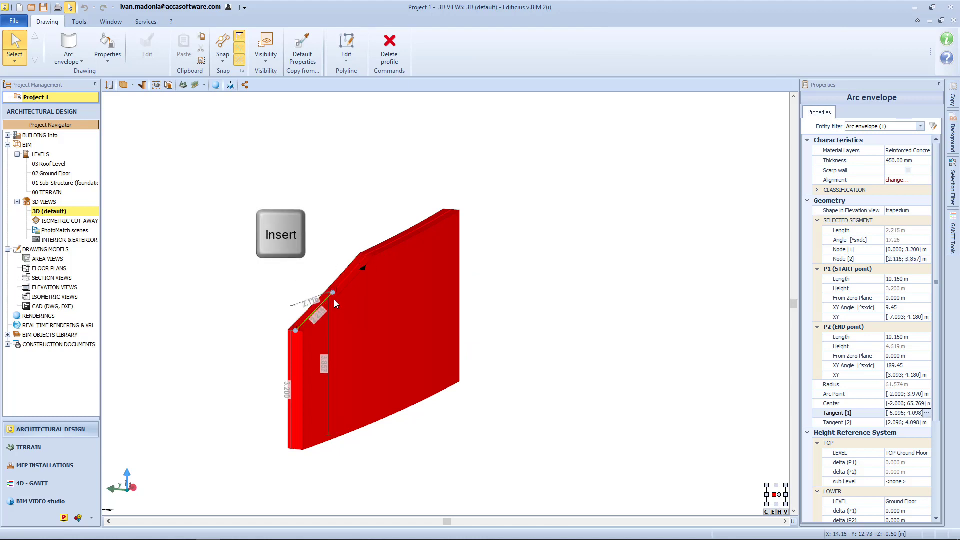
drag(367, 254, 368, 265)
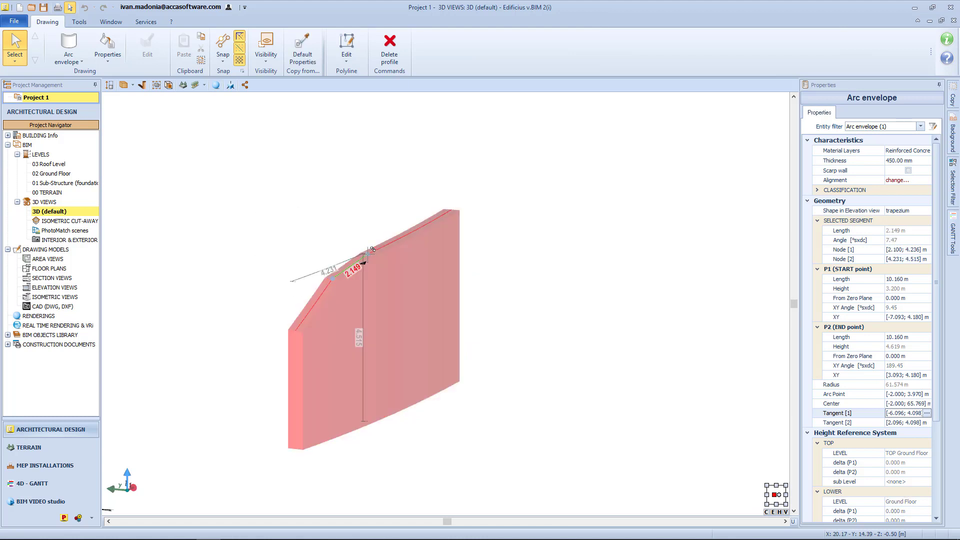
Step: Convert the upper profile segment between the middle node and the P2 end to an arc and bulge it upward
right_click(388, 257)
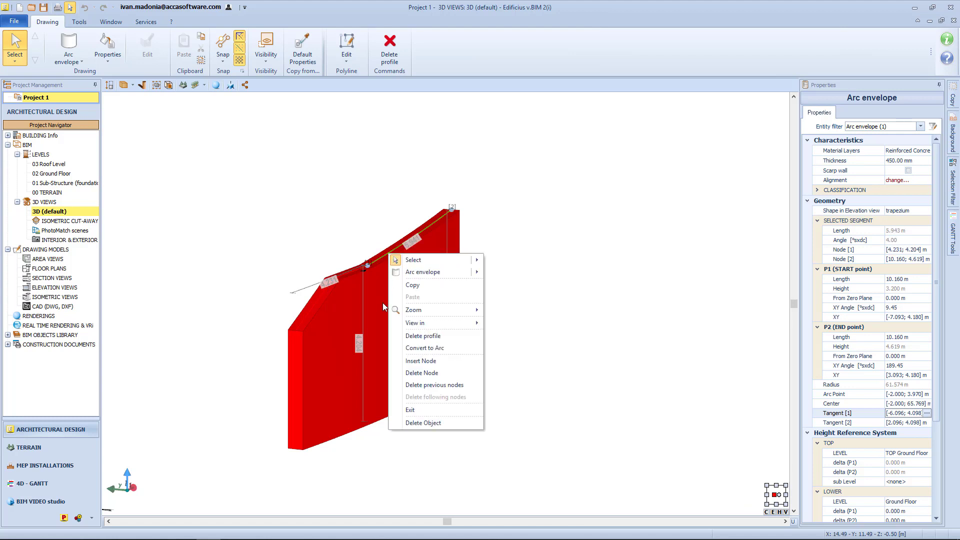
click(414, 349)
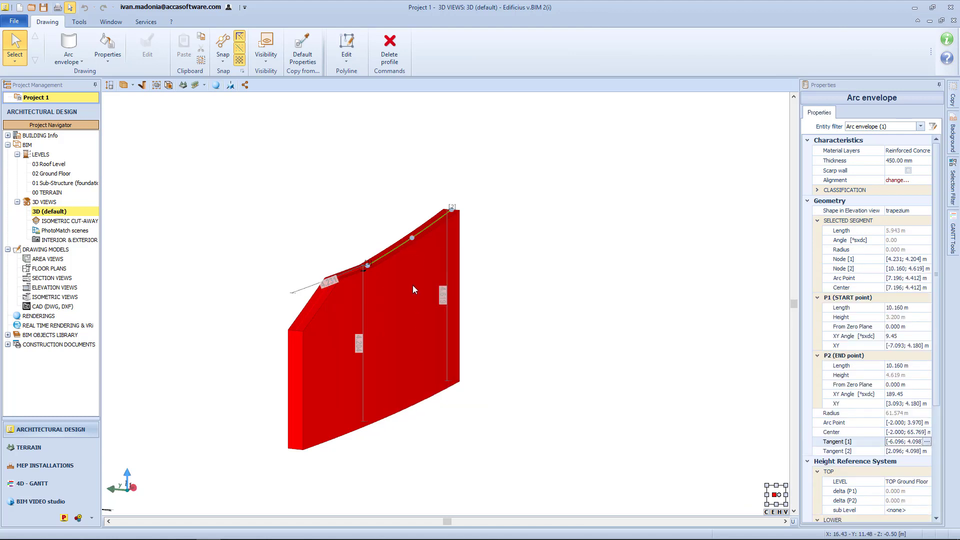
click(420, 219)
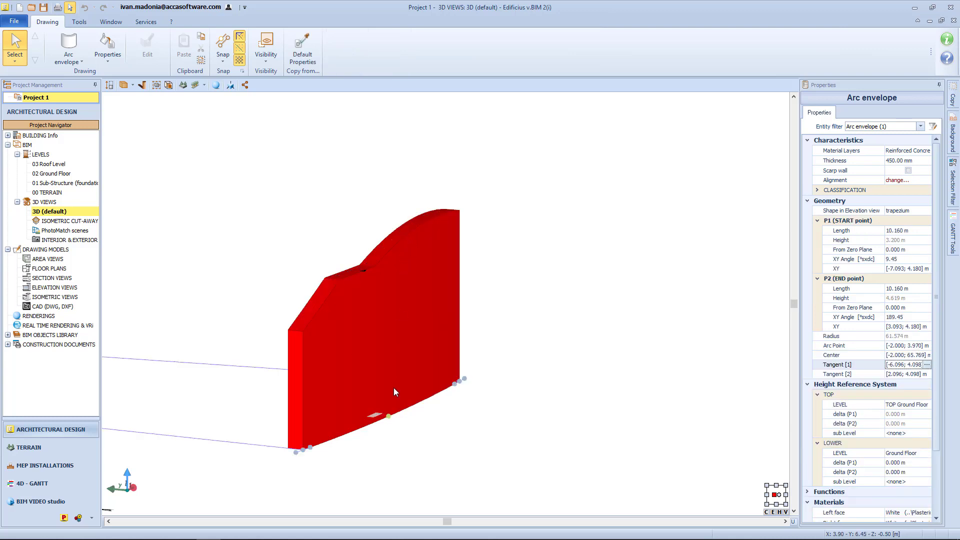
Step: Add a bottom profile to the arc wall and insert a node in it about 6.09 m from the start
right_click(396, 406)
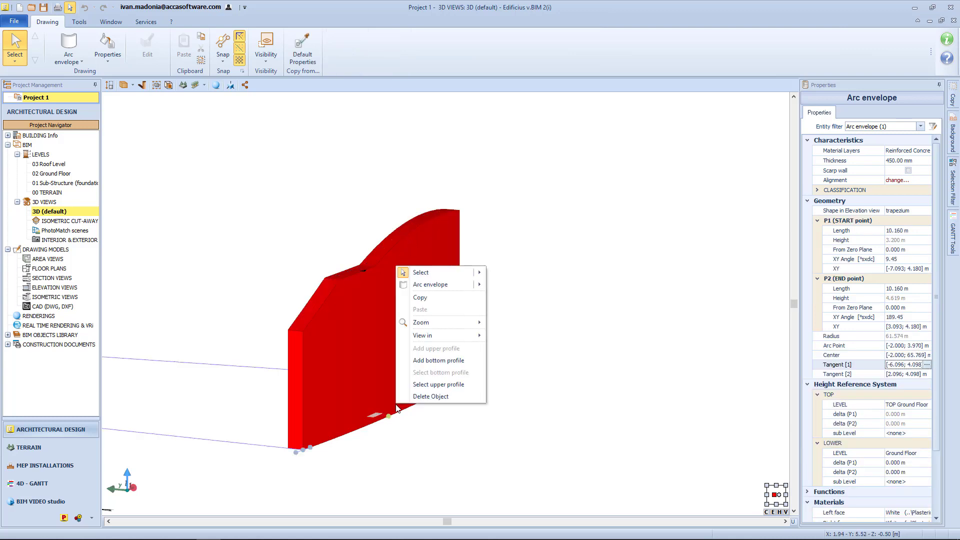
click(464, 365)
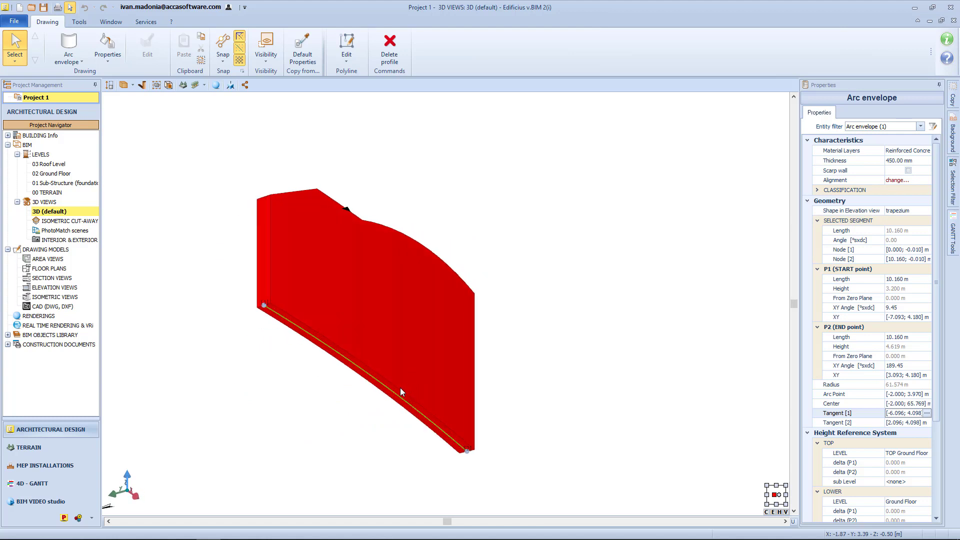
click(372, 373)
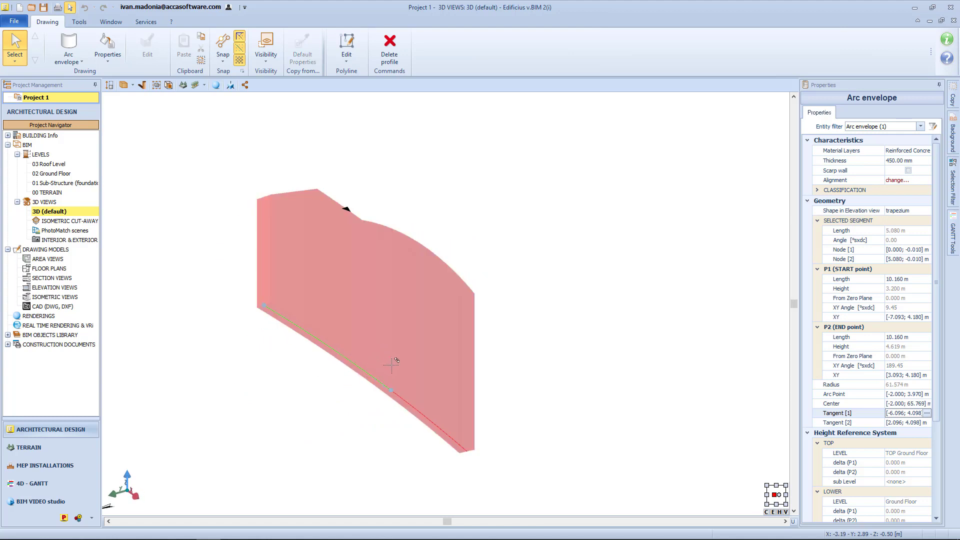
click(393, 361)
Step: Lower the end node of the wall's bottom profile to about -1.14 m
click(468, 452)
click(464, 491)
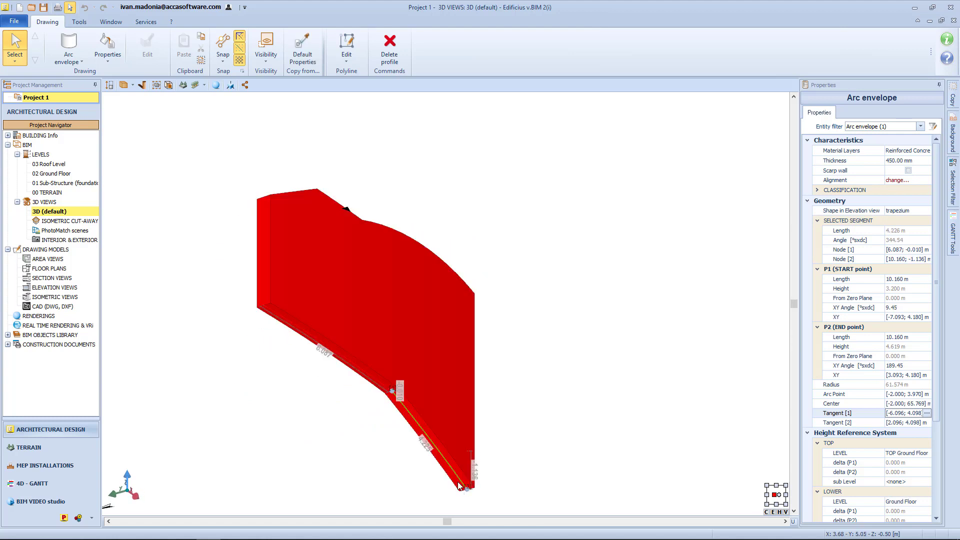
middle_drag(417, 474, 564, 415)
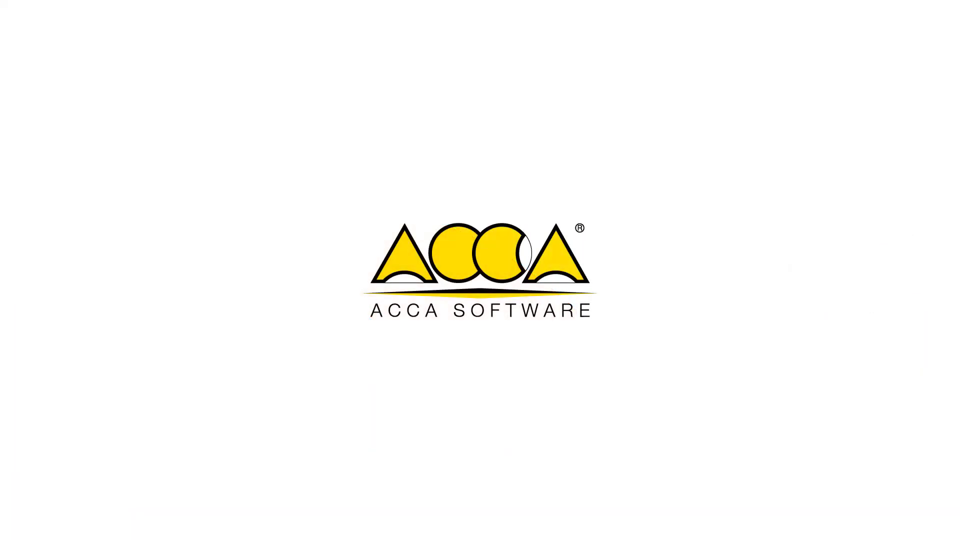